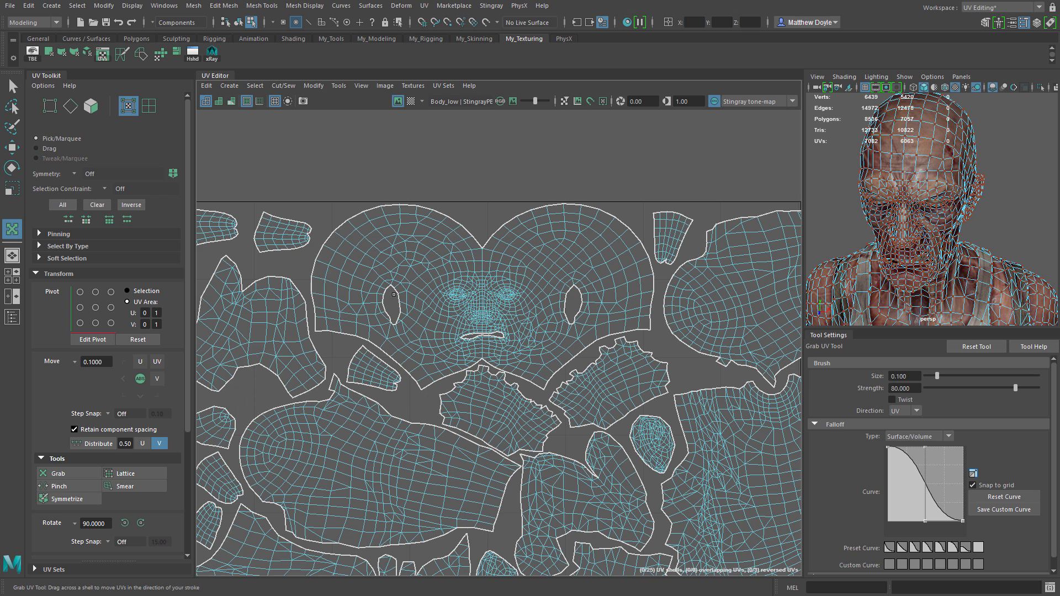
Try reshaping the face shell's outline and ear area with Grab strokes, using a brush size of 0.062.
{"action": "key", "text": "b"}
{"action": "mouse_move", "coordinate": [404, 258]}
{"action": "left_mouse_down"}
{"action": "mouse_move", "coordinate": [371, 258]}
{"action": "mouse_move", "coordinate": [392, 247]}
{"action": "mouse_move", "coordinate": [410, 268]}
{"action": "left_mouse_up"}
{"action": "mouse_move", "coordinate": [370, 236]}
{"action": "left_mouse_down"}
{"action": "mouse_move", "coordinate": [359, 243]}
{"action": "mouse_move", "coordinate": [366, 235]}
{"action": "left_mouse_up"}
{"action": "mouse_move", "coordinate": [332, 279]}
{"action": "left_mouse_down"}
{"action": "mouse_move", "coordinate": [321, 288]}
{"action": "mouse_move", "coordinate": [319, 271]}
{"action": "left_mouse_up"}
{"action": "left_click_drag", "start_coordinate": [371, 320], "coordinate": [358, 331]}
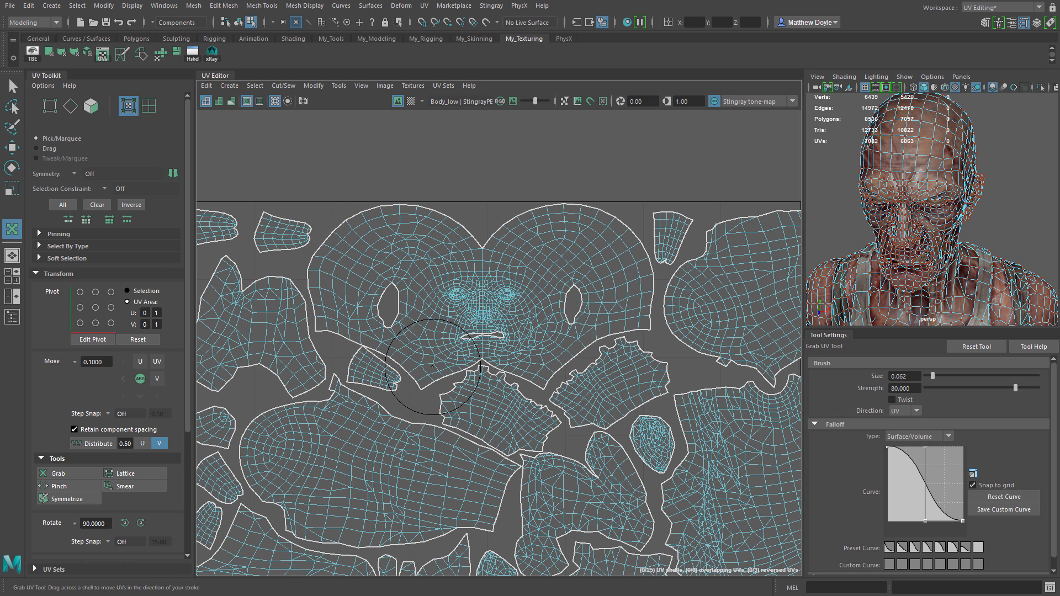
{"action": "left_click_drag", "start_coordinate": [434, 367], "coordinate": [428, 374]}
{"action": "left_click_drag", "start_coordinate": [548, 354], "coordinate": [554, 361]}
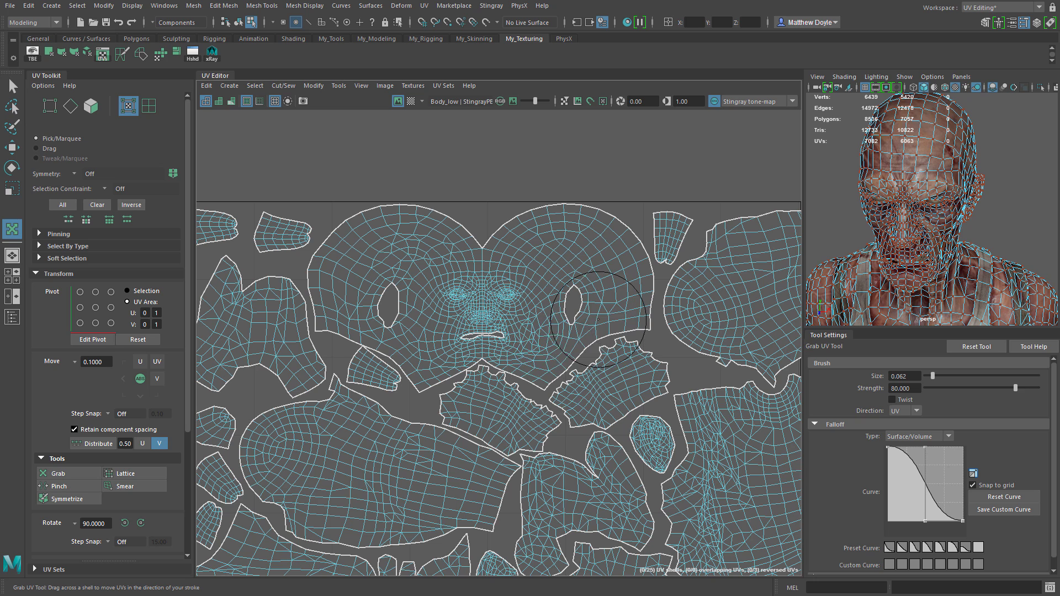
Undo all the Grab strokes on the face shell.
{"action": "key", "text": "ctrl+z"}
{"action": "key", "text": "ctrl+z"}
{"action": "key", "text": "ctrl+z"}
{"action": "key", "text": "ctrl+z"}
{"action": "key", "text": "ctrl+z"}
{"action": "key", "text": "ctrl+z"}
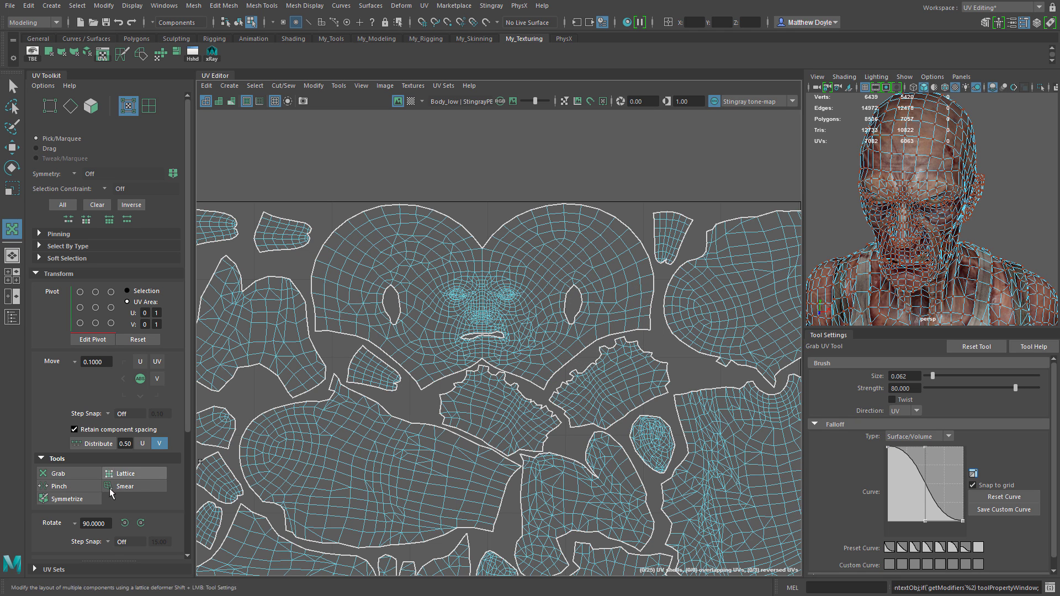
Try the Pinch tool across the forehead area of the face shell's left half and undo the stroke.
{"action": "left_click", "coordinate": [58, 485]}
{"action": "mouse_move", "coordinate": [399, 257]}
{"action": "left_mouse_down"}
{"action": "mouse_move", "coordinate": [368, 282]}
{"action": "mouse_move", "coordinate": [440, 255]}
{"action": "mouse_move", "coordinate": [421, 243]}
{"action": "mouse_move", "coordinate": [356, 277]}
{"action": "left_mouse_up"}
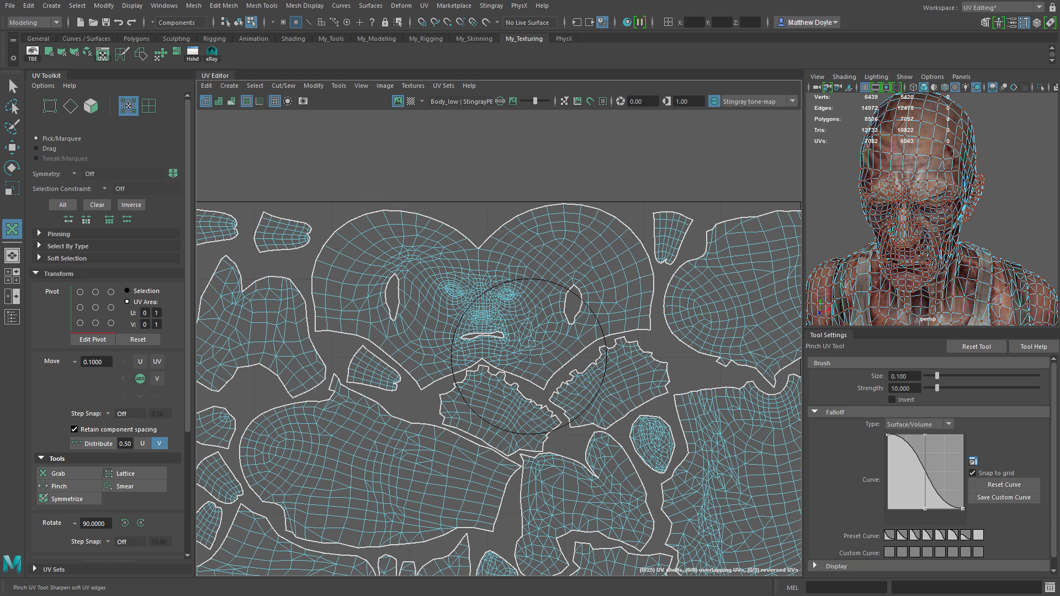
{"action": "key", "text": "ctrl+z"}
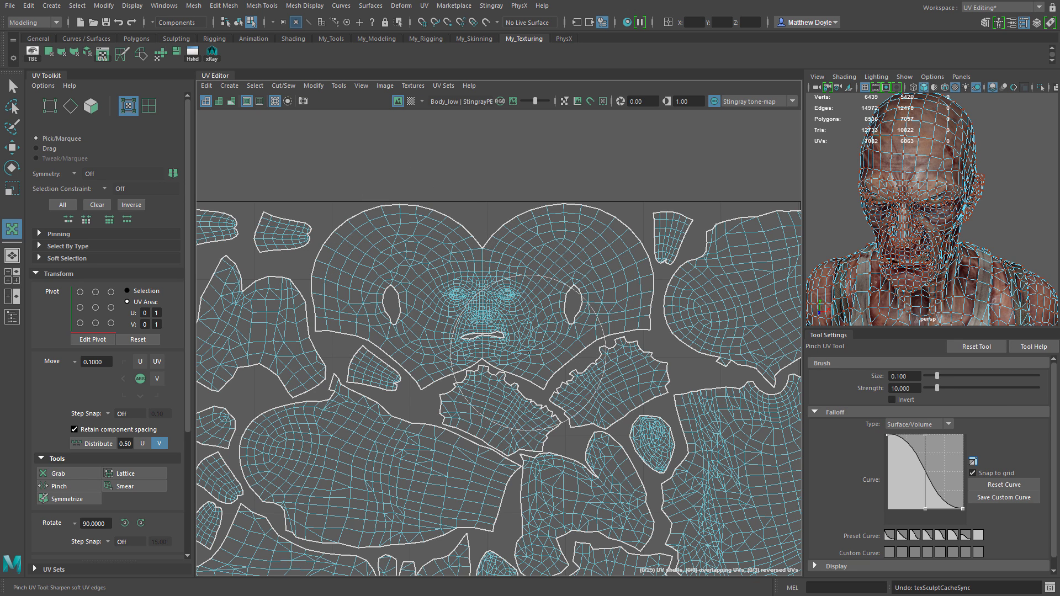
Try deforming the upper-left part of the face shell with a 3 by 3 UV lattice, pulling its top and left points inward.
{"action": "left_click", "coordinate": [133, 473]}
{"action": "left_click_drag", "start_coordinate": [326, 199], "coordinate": [481, 315]}
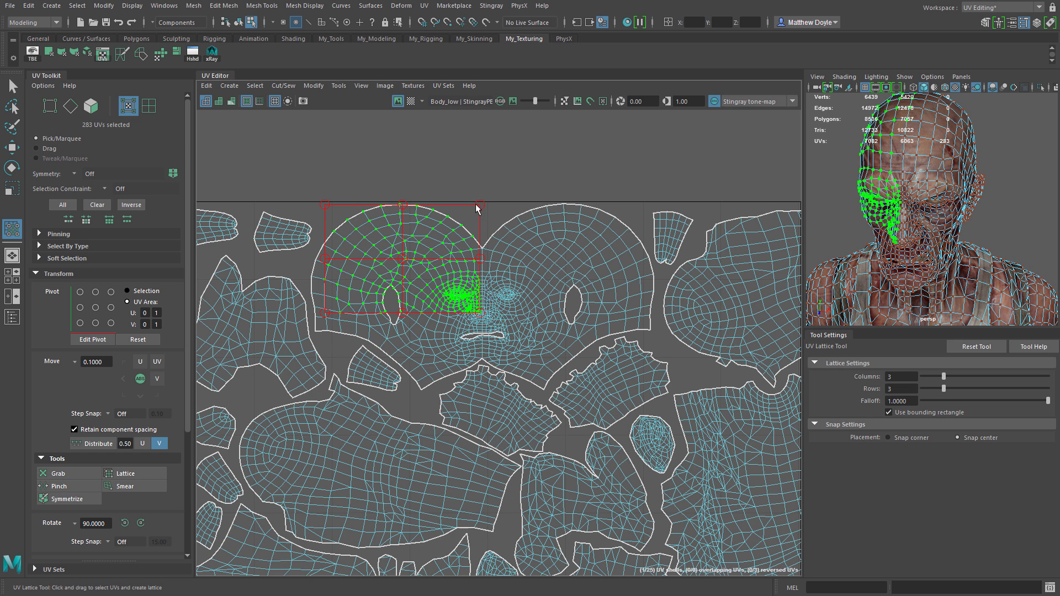
{"action": "mouse_move", "coordinate": [479, 207]}
{"action": "left_mouse_down"}
{"action": "mouse_move", "coordinate": [473, 224]}
{"action": "mouse_move", "coordinate": [467, 214]}
{"action": "left_mouse_up"}
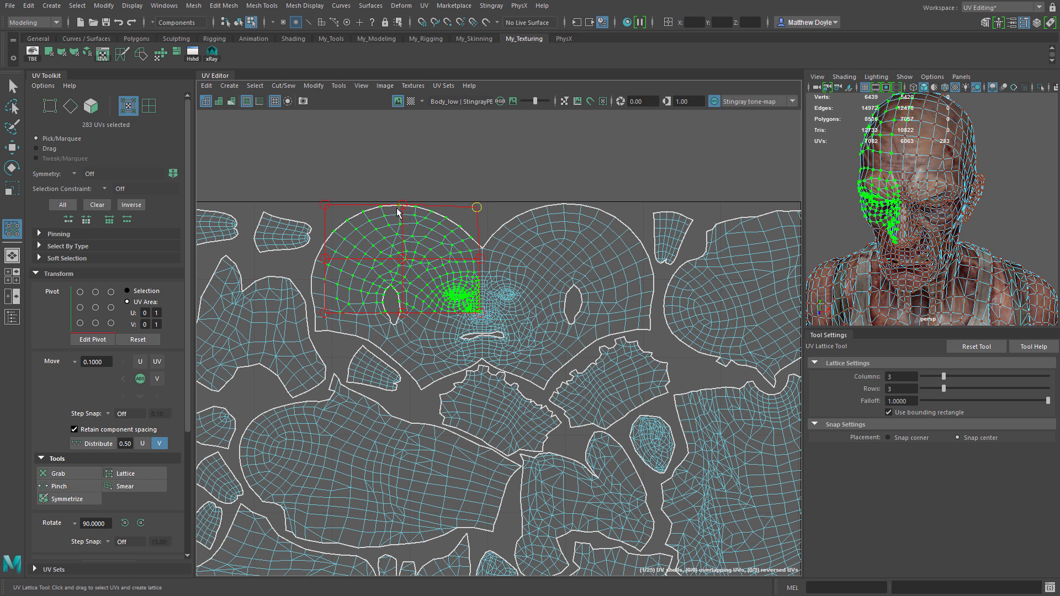
{"action": "left_click_drag", "start_coordinate": [397, 211], "coordinate": [367, 234]}
{"action": "left_click_drag", "start_coordinate": [324, 205], "coordinate": [335, 224]}
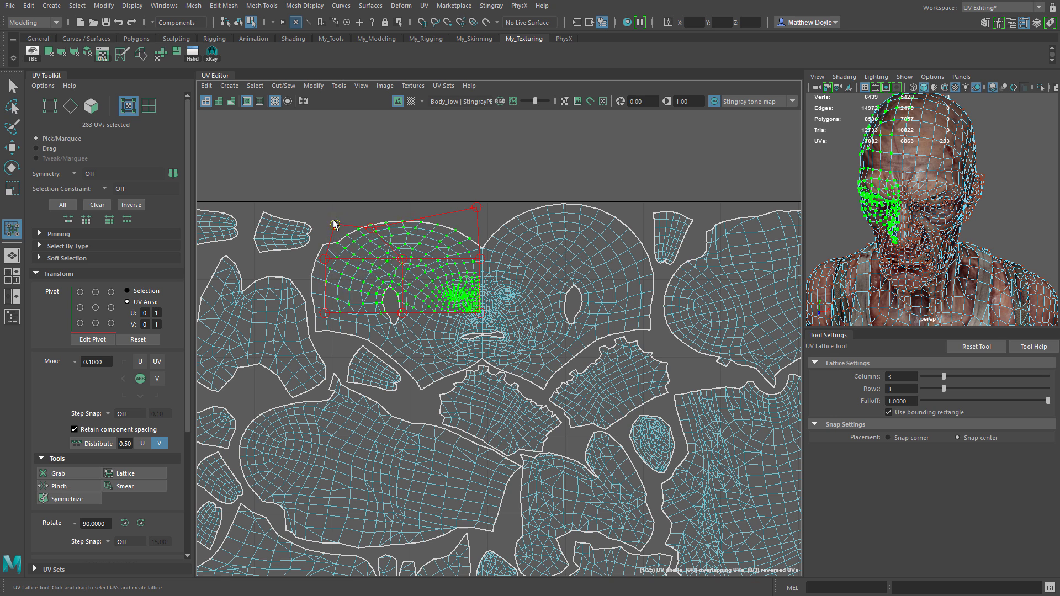
{"action": "left_click_drag", "start_coordinate": [323, 261], "coordinate": [341, 273]}
{"action": "left_click_drag", "start_coordinate": [324, 313], "coordinate": [349, 312]}
Undo the lattice deformation and the lattice selection on the face shell.
{"action": "key", "text": "ctrl+z"}
{"action": "key", "text": "ctrl+z"}
{"action": "key", "text": "ctrl+z"}
{"action": "key", "text": "ctrl+z"}
{"action": "key", "text": "ctrl+z"}
{"action": "key", "text": "ctrl+z"}
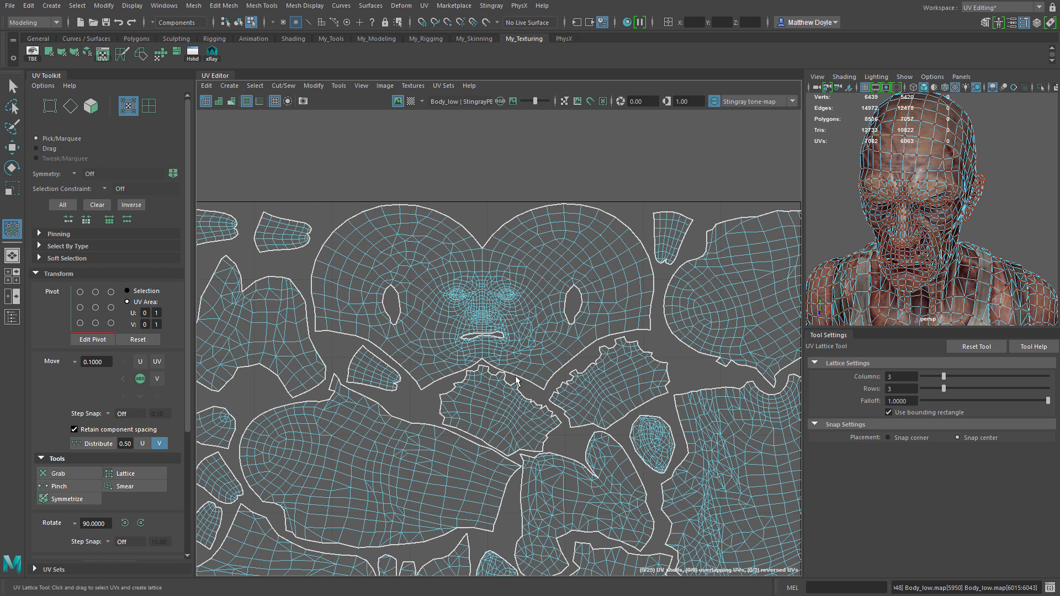
Try smearing the face shell's upper lobes outward and the UVs around its right ear opening with the Smear tool.
{"action": "left_click", "coordinate": [134, 485]}
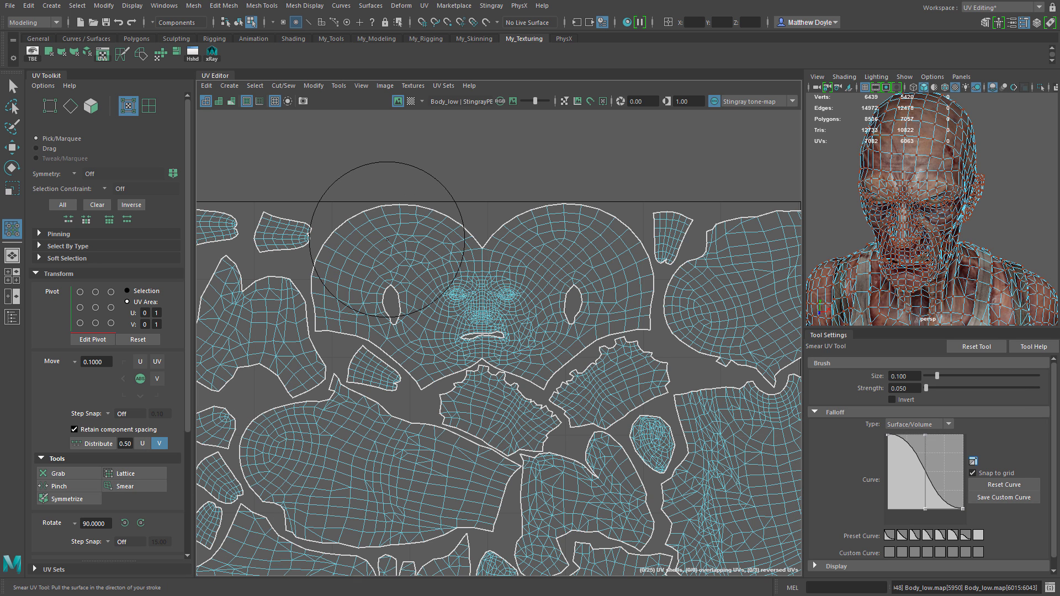
{"action": "left_click_drag", "start_coordinate": [390, 232], "coordinate": [376, 215]}
{"action": "left_click_drag", "start_coordinate": [456, 237], "coordinate": [450, 197]}
{"action": "left_click_drag", "start_coordinate": [581, 234], "coordinate": [590, 181]}
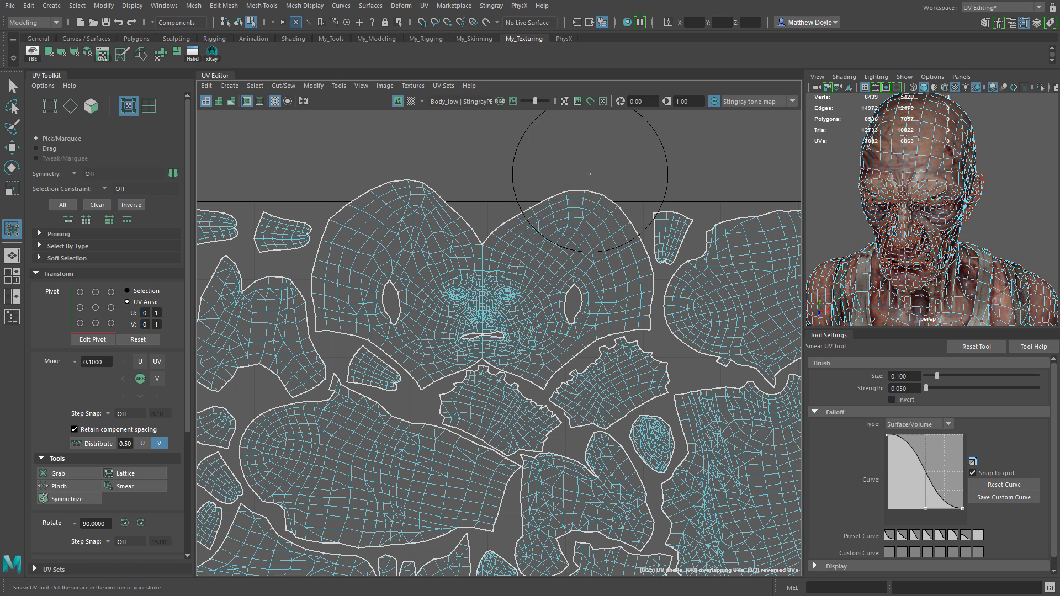
{"action": "left_click_drag", "start_coordinate": [547, 236], "coordinate": [539, 210]}
{"action": "left_click_drag", "start_coordinate": [601, 232], "coordinate": [603, 200]}
{"action": "left_click_drag", "start_coordinate": [618, 300], "coordinate": [647, 361]}
{"action": "left_click_drag", "start_coordinate": [574, 303], "coordinate": [514, 280]}
Undo all the Smear strokes on the face shell.
{"action": "key", "text": "ctrl+z"}
{"action": "key", "text": "ctrl+z"}
{"action": "key", "text": "ctrl+z"}
{"action": "key", "text": "ctrl+z"}
{"action": "key", "text": "ctrl+z"}
{"action": "key", "text": "ctrl+z"}
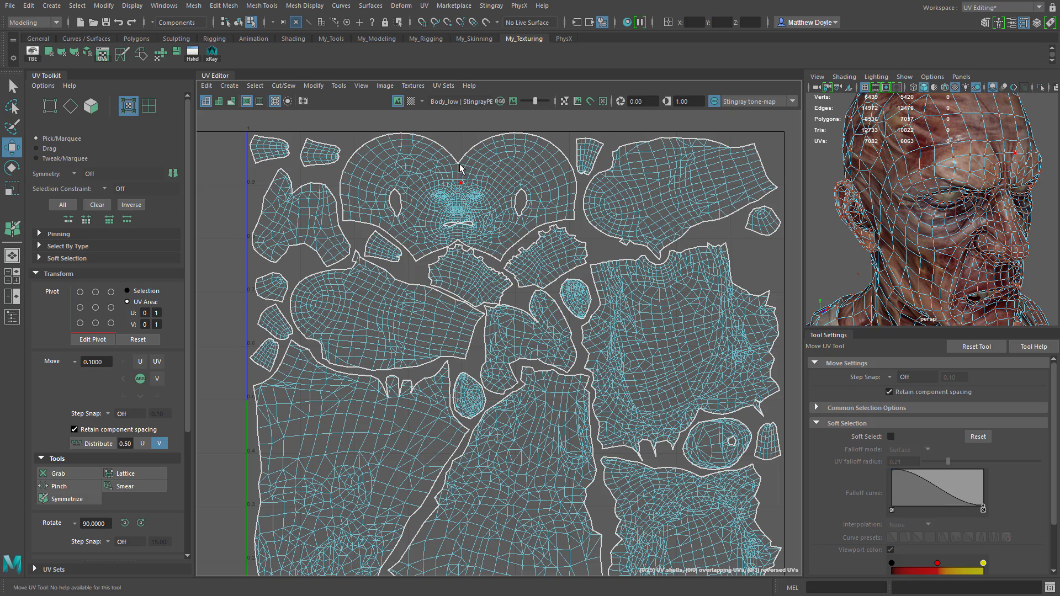
Orbit to the other side of the head and select a cheek UV on the model to locate it on the face shell.
{"action": "scroll", "coordinate": [513, 209], "scroll_direction": "up", "scroll_amount": 5}
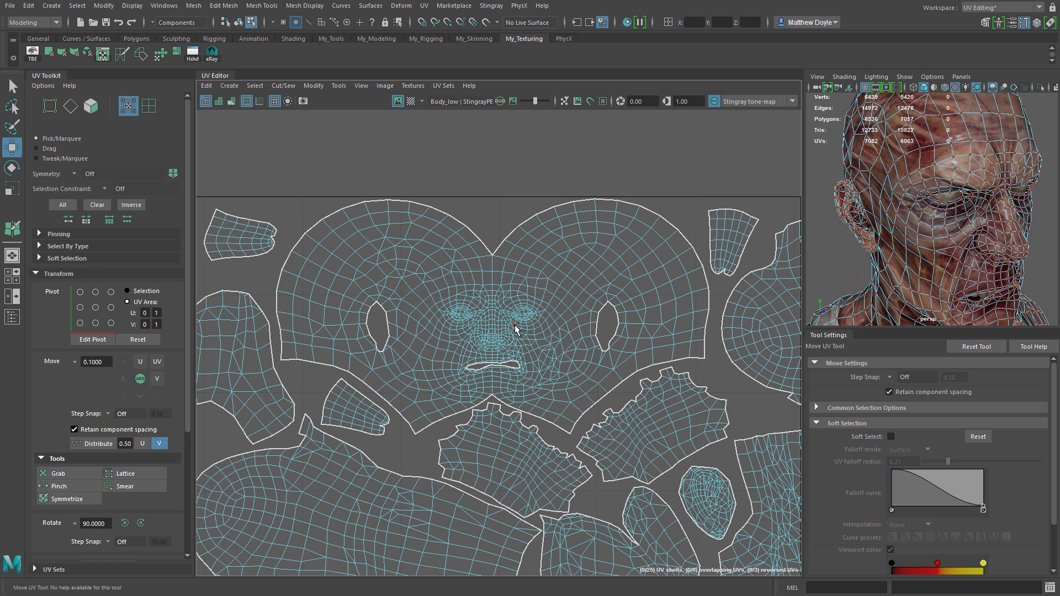
{"action": "left_click_drag", "start_coordinate": [908, 264], "coordinate": [883, 254], "text": "alt"}
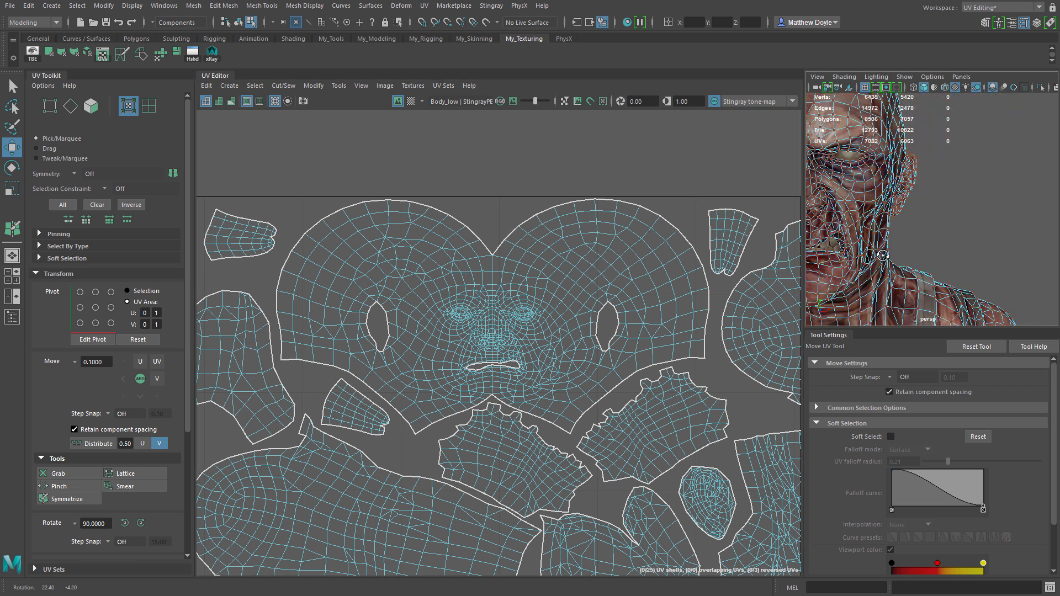
{"action": "left_click", "coordinate": [874, 209]}
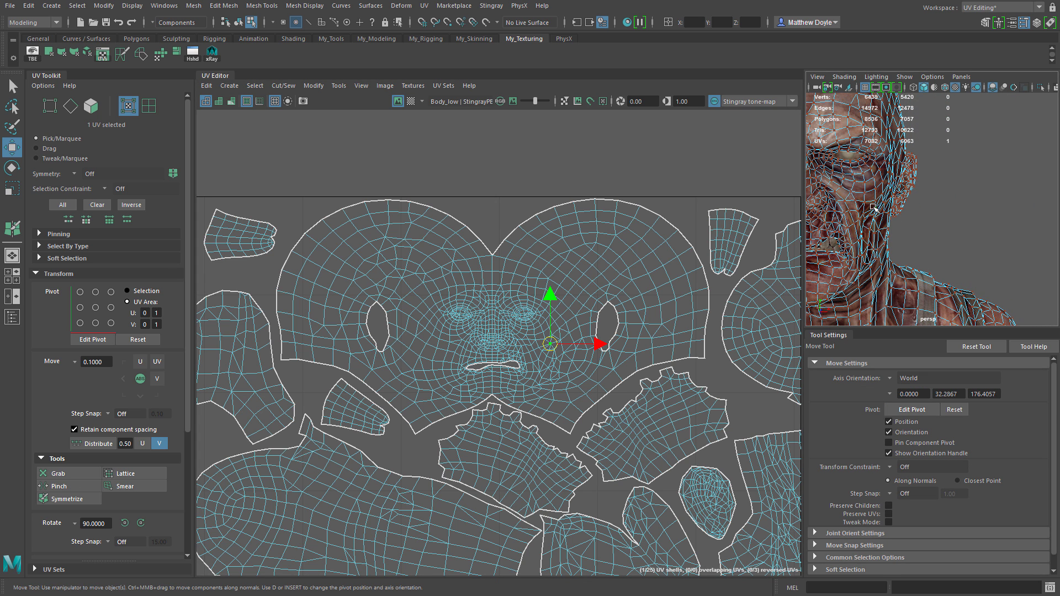
{"action": "scroll", "coordinate": [874, 208], "scroll_direction": "down", "scroll_amount": 5}
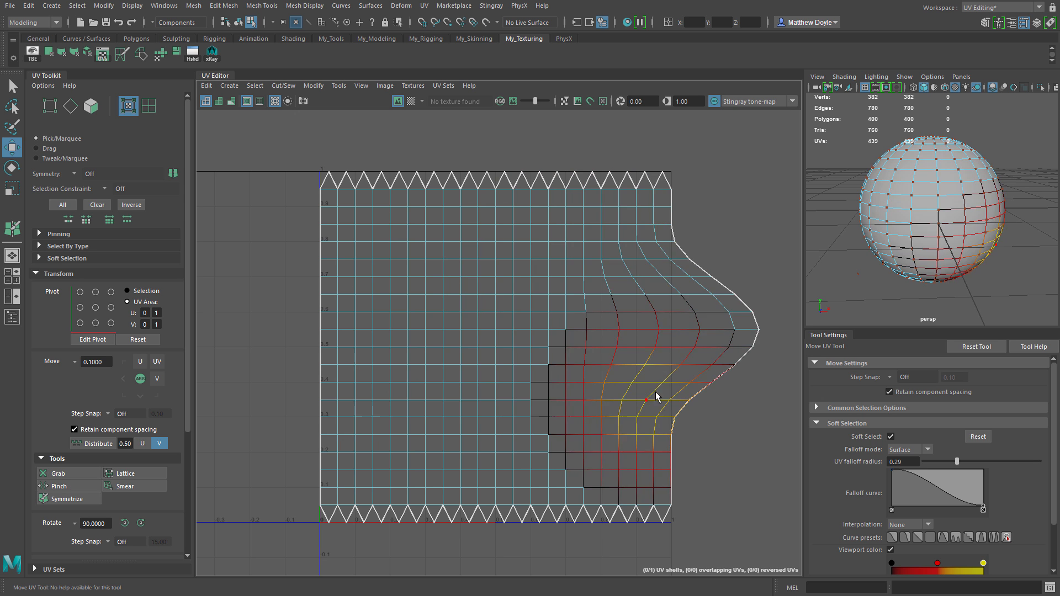
Start the Symmetrize tool on the sphere's UV shell, using a vertical edge on its centre line as the symmetry seam.
{"action": "left_click", "coordinate": [657, 423]}
{"action": "left_click_drag", "start_coordinate": [666, 420], "coordinate": [670, 409]}
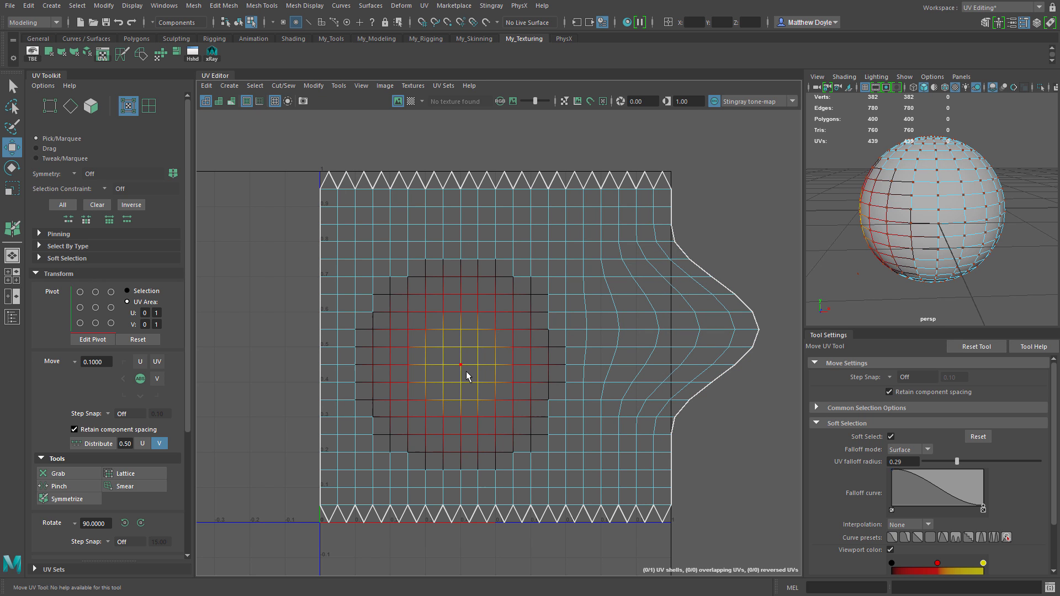
{"action": "left_click", "coordinate": [67, 499]}
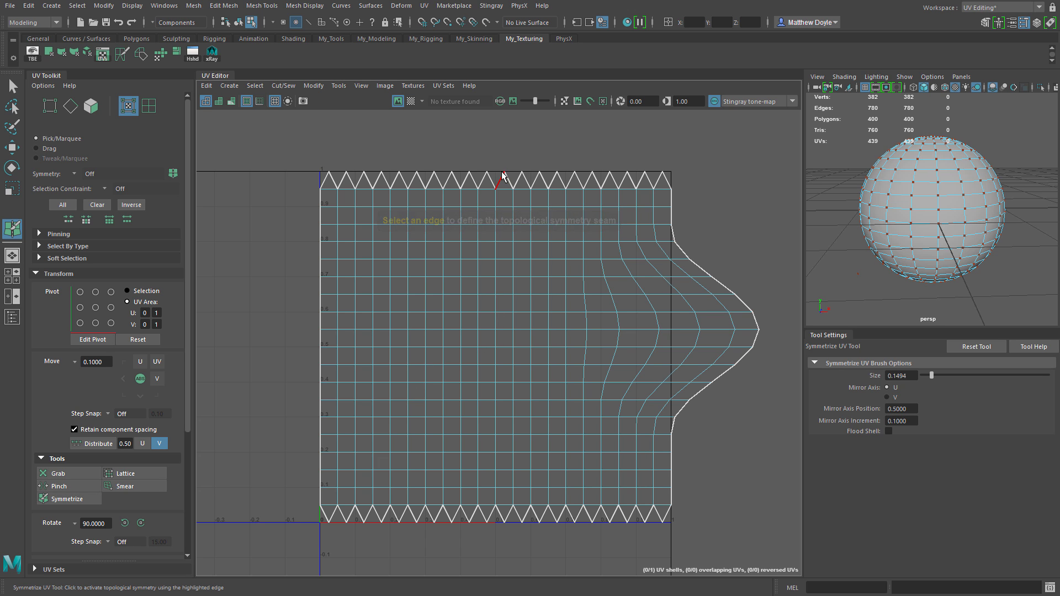
{"action": "left_click", "coordinate": [494, 325]}
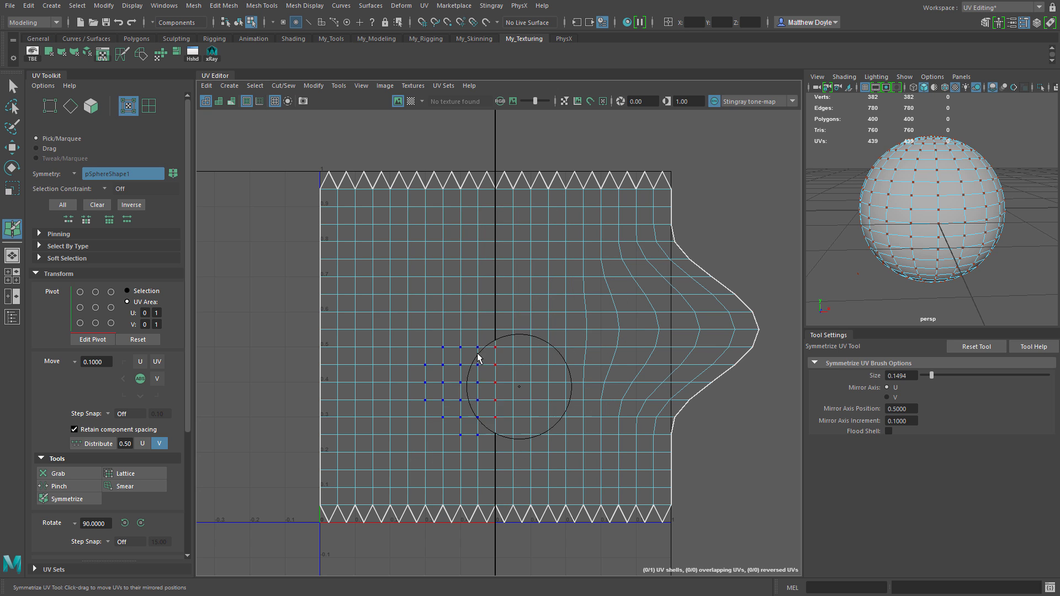
Move the mirror axis to 0.2 and back to 0.5, and try a Symmetrize stroke along the sphere shell's left side.
{"action": "middle_click_drag", "start_coordinate": [496, 344], "coordinate": [389, 357]}
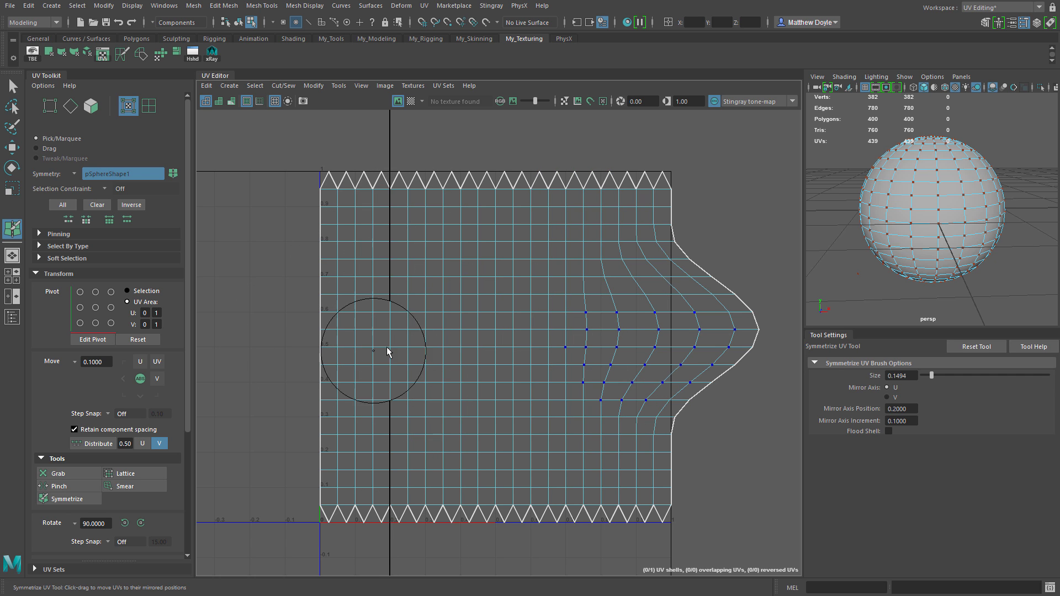
{"action": "left_click_drag", "start_coordinate": [388, 353], "coordinate": [502, 361]}
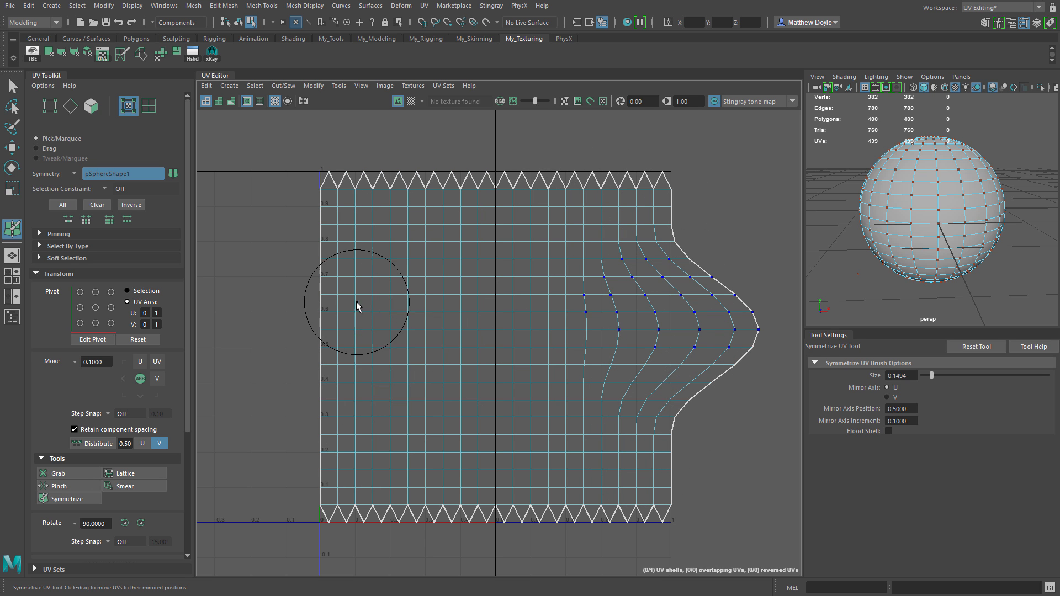
{"action": "mouse_move", "coordinate": [380, 276]}
{"action": "left_mouse_down"}
{"action": "mouse_move", "coordinate": [356, 307]}
{"action": "mouse_move", "coordinate": [338, 384]}
{"action": "mouse_move", "coordinate": [318, 261]}
{"action": "left_mouse_up"}
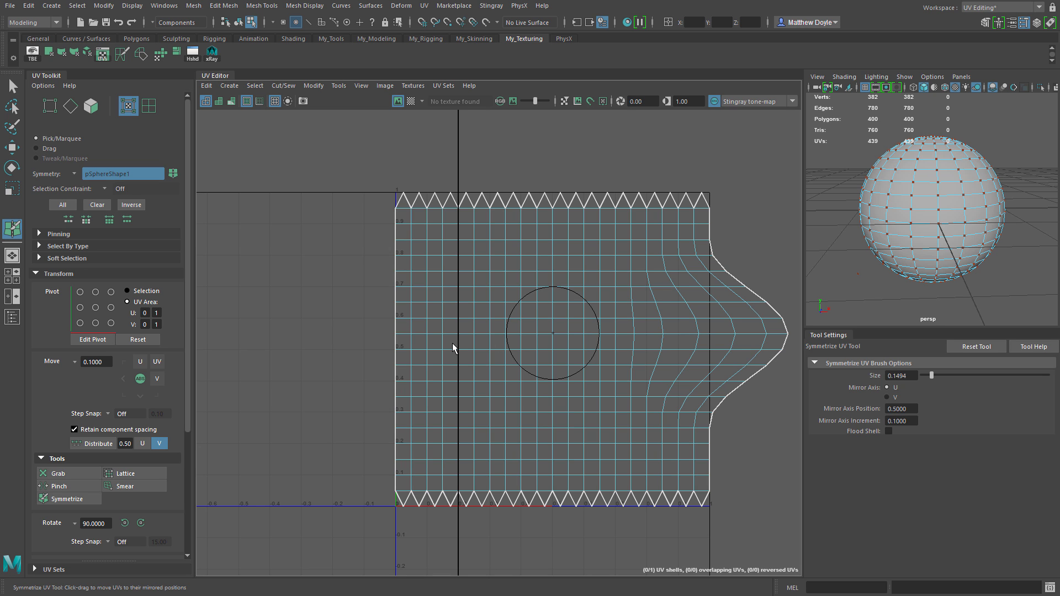
Brush the sphere shell's left side to mirror the right-hand bulge across the 0.2 axis, and shift the mirror axis to the right.
{"action": "scroll", "coordinate": [556, 367], "scroll_direction": "down", "scroll_amount": 2}
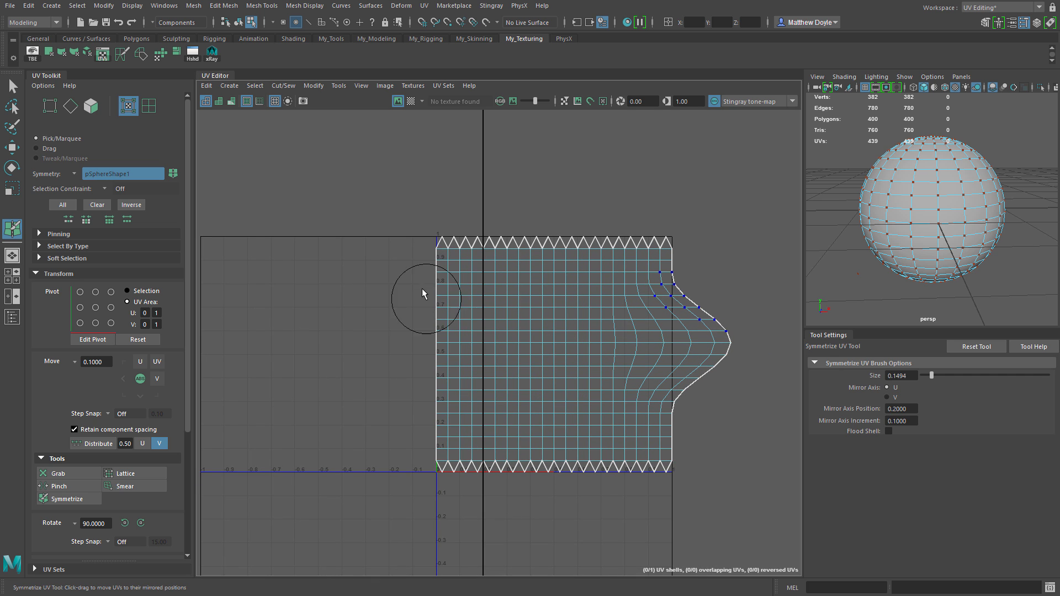
{"action": "mouse_move", "coordinate": [422, 284]}
{"action": "left_mouse_down"}
{"action": "mouse_move", "coordinate": [442, 381]}
{"action": "mouse_move", "coordinate": [422, 350]}
{"action": "mouse_move", "coordinate": [446, 385]}
{"action": "mouse_move", "coordinate": [398, 362]}
{"action": "mouse_move", "coordinate": [362, 312]}
{"action": "mouse_move", "coordinate": [316, 309]}
{"action": "left_mouse_up"}
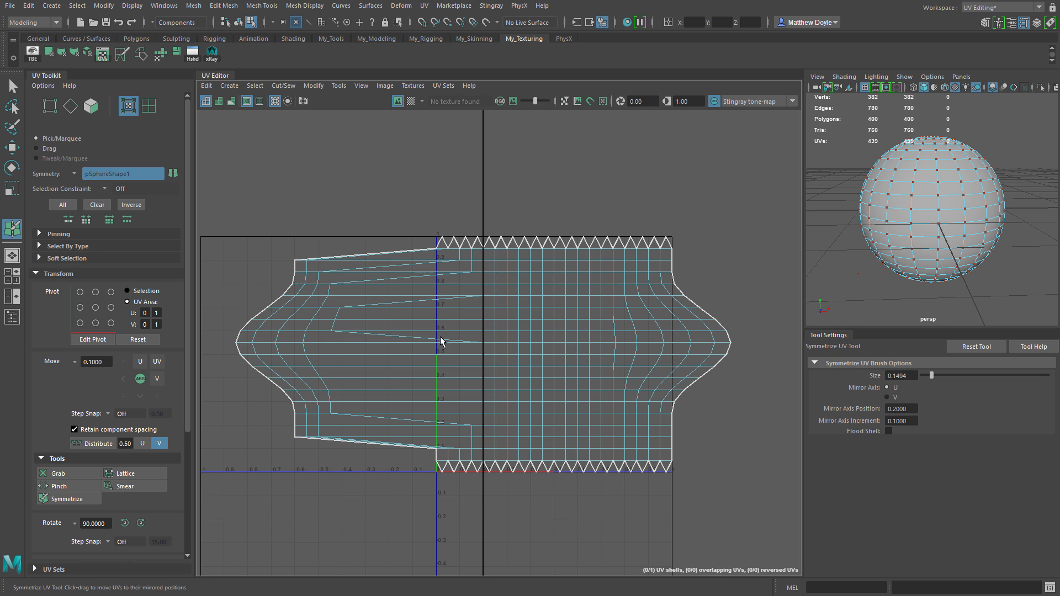
{"action": "left_click_drag", "start_coordinate": [426, 423], "coordinate": [450, 385]}
{"action": "middle_click_drag", "start_coordinate": [484, 368], "coordinate": [554, 377]}
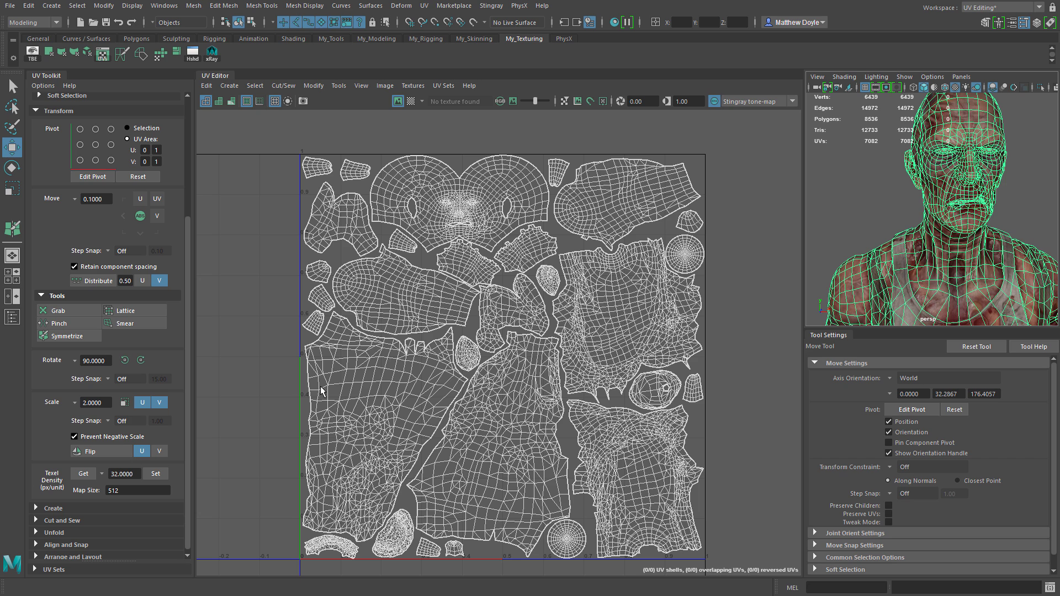
Select the body mesh's face shell in UV shell selection mode and turn off soft selection.
{"action": "left_click", "coordinate": [473, 186]}
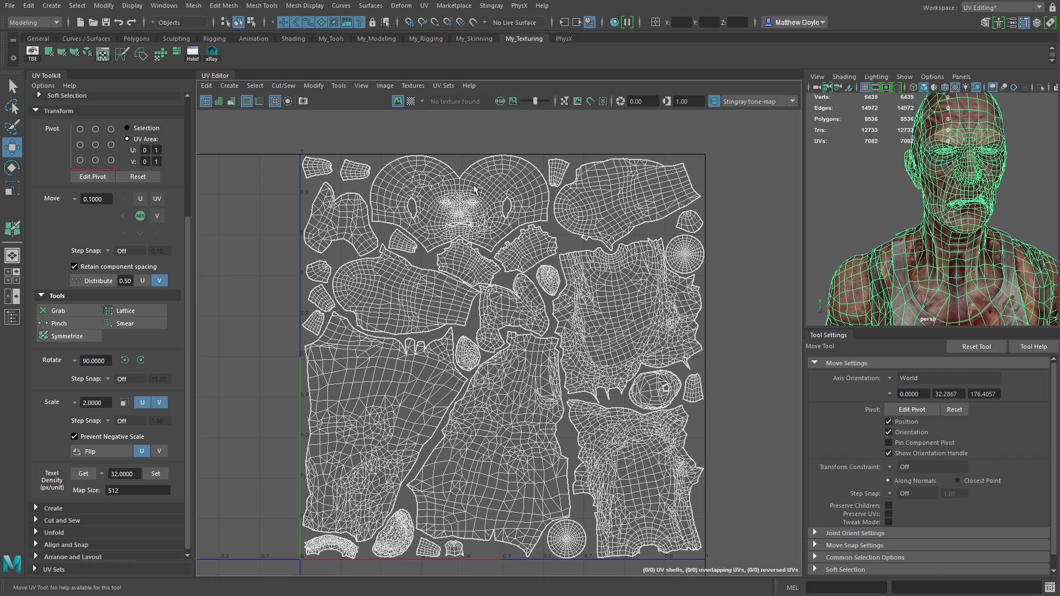
{"action": "left_click_drag", "start_coordinate": [189, 234], "coordinate": [194, 108]}
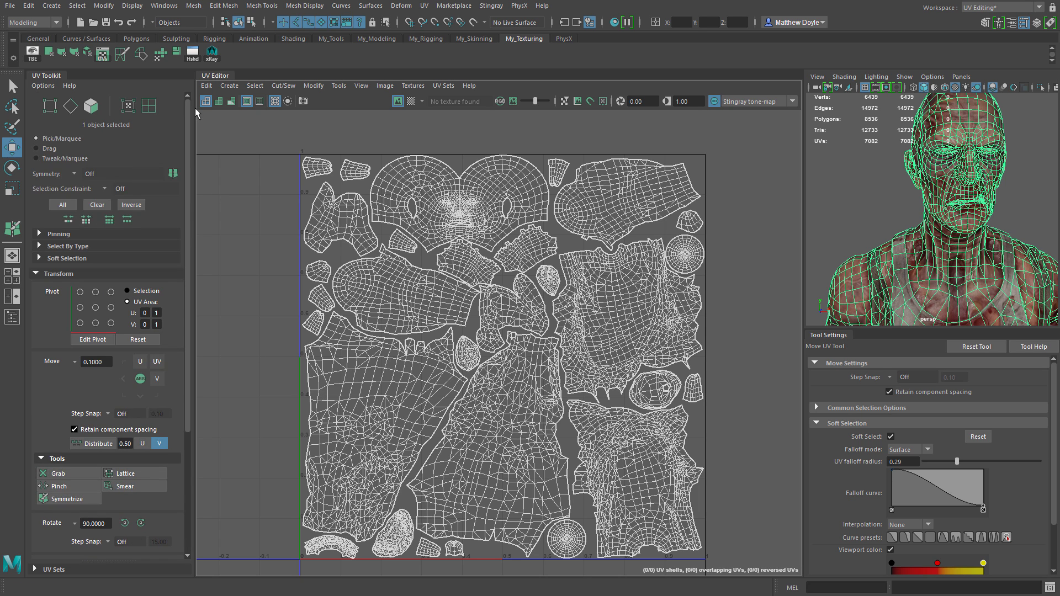
{"action": "left_click", "coordinate": [145, 108]}
{"action": "scroll", "coordinate": [151, 387], "scroll_direction": "down", "scroll_amount": 2}
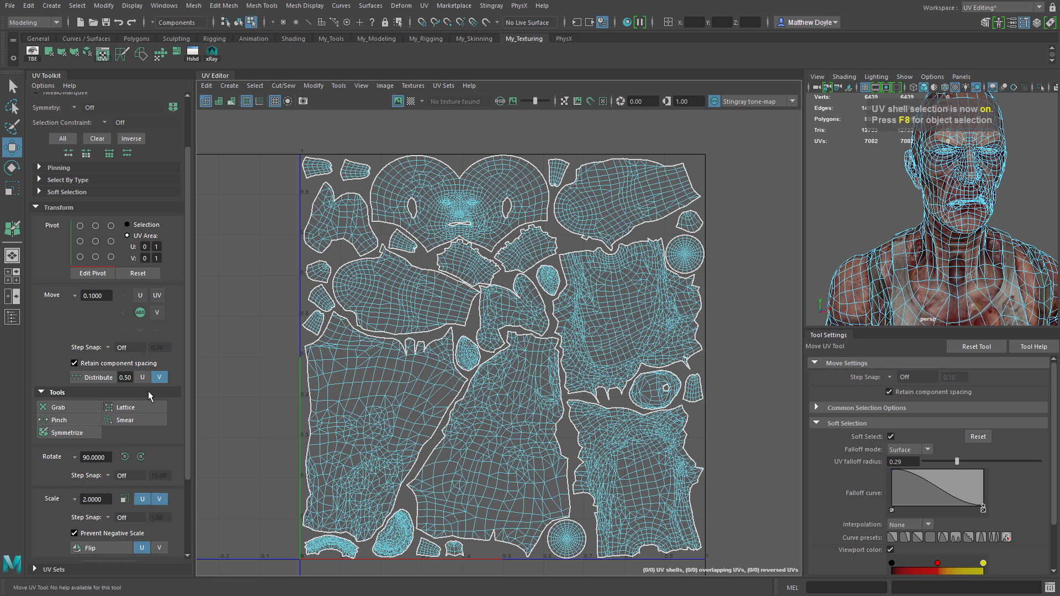
{"action": "left_click", "coordinate": [441, 214]}
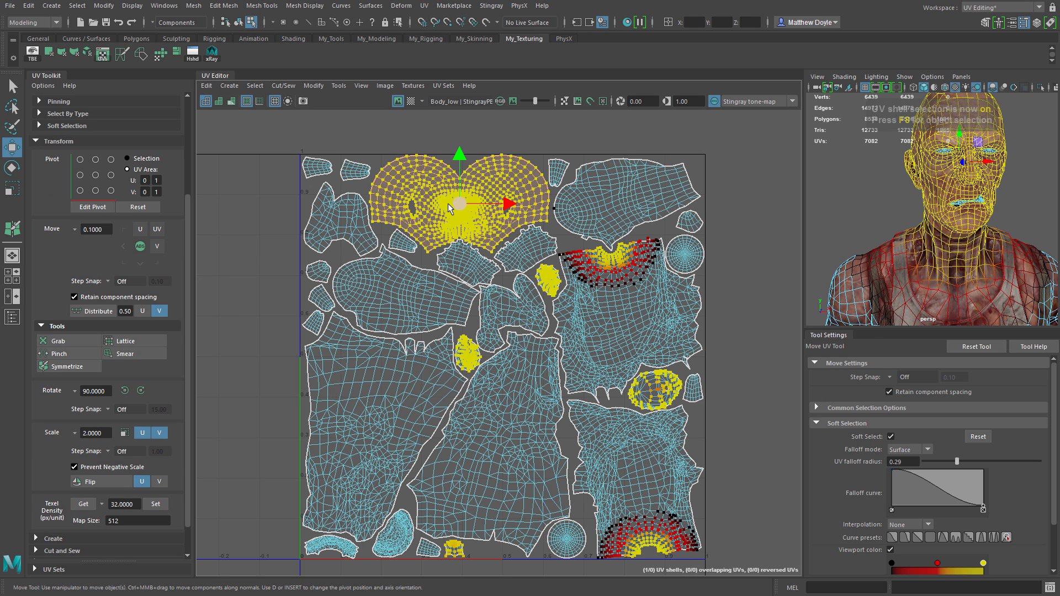
{"action": "key", "text": "b"}
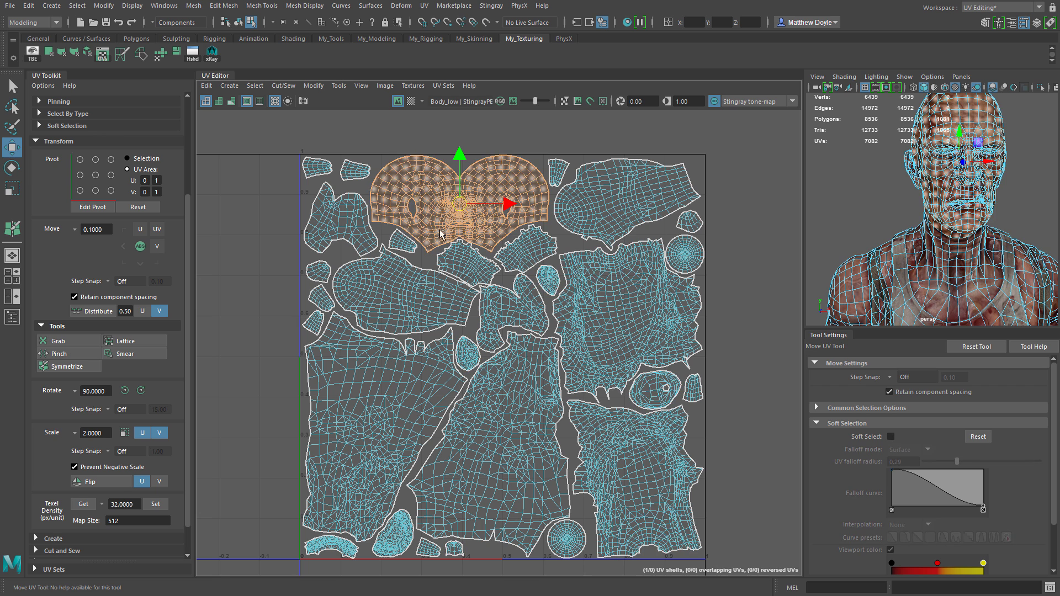
Try rotating the face shell 90 degrees clockwise and back counterclockwise, twice.
{"action": "left_click", "coordinate": [142, 392]}
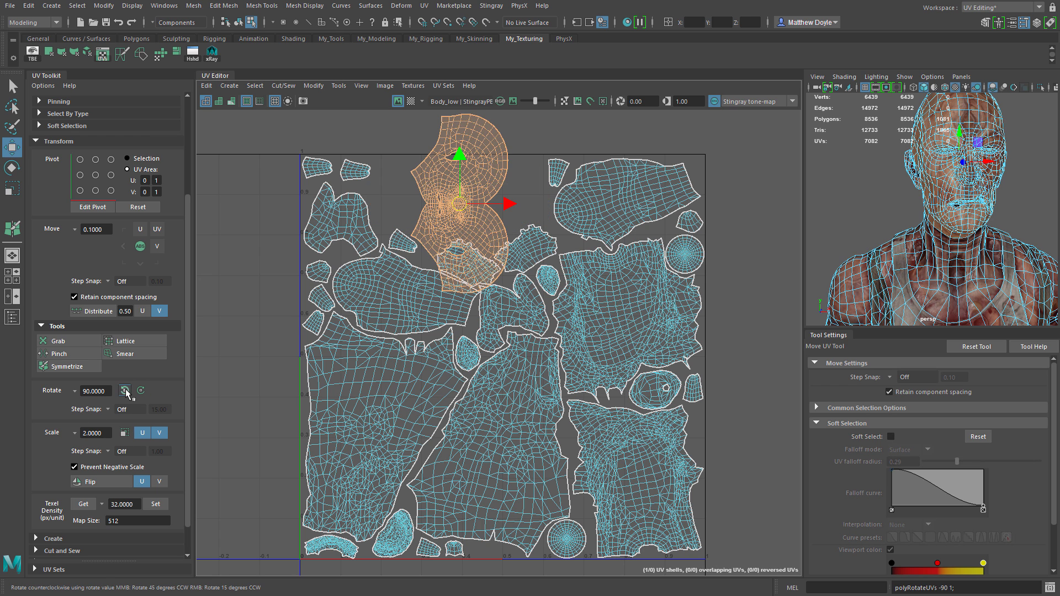
{"action": "left_click", "coordinate": [125, 390]}
{"action": "left_click", "coordinate": [141, 390]}
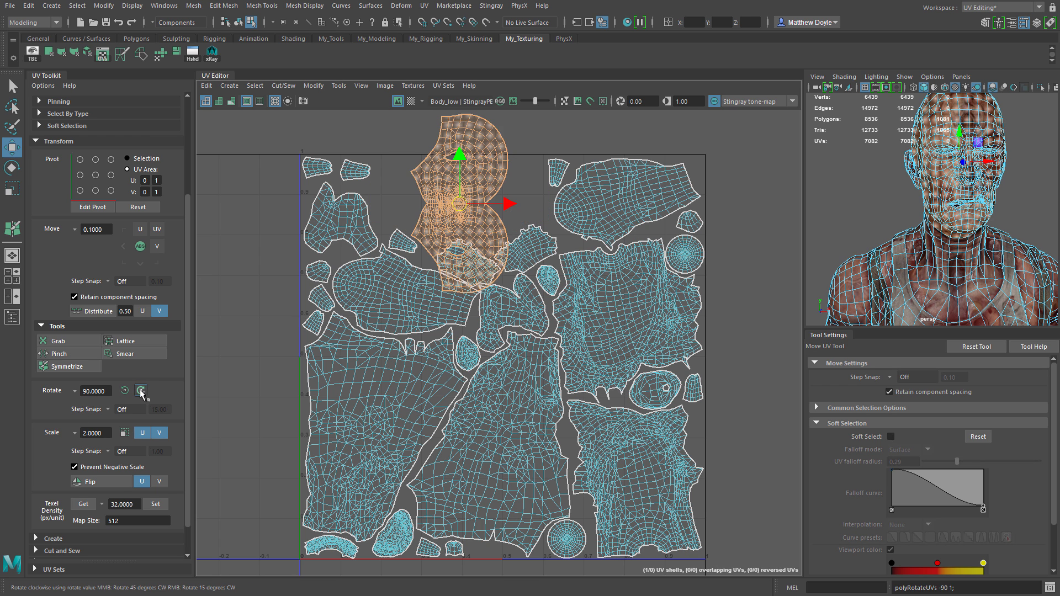
{"action": "left_click", "coordinate": [125, 391]}
Try a slight free rotation of the face shell and turn on step snapping for rotation.
{"action": "key", "text": "e"}
{"action": "mouse_move", "coordinate": [491, 167]}
{"action": "left_mouse_down"}
{"action": "mouse_move", "coordinate": [495, 220]}
{"action": "mouse_move", "coordinate": [489, 175]}
{"action": "left_mouse_up"}
{"action": "left_click", "coordinate": [108, 409]}
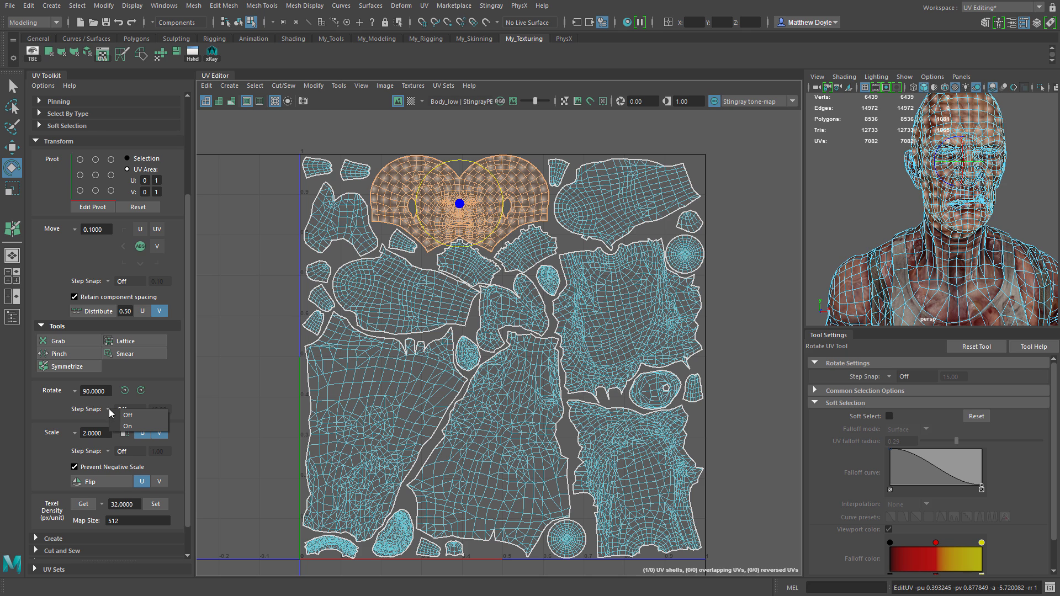
{"action": "left_click", "coordinate": [128, 426]}
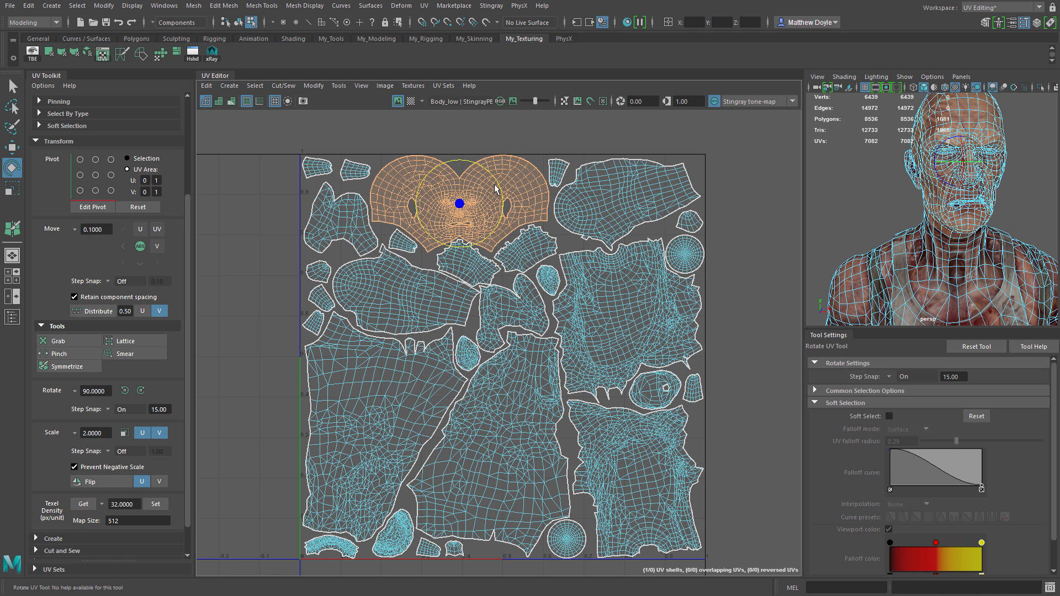
Undo a trial snapped rotation of the face shell and set the rotation step snap to 25.
{"action": "left_click_drag", "start_coordinate": [497, 185], "coordinate": [428, 223]}
{"action": "key", "text": "ctrl+z"}
{"action": "double_click", "coordinate": [172, 409]}
{"action": "type", "text": "25"}
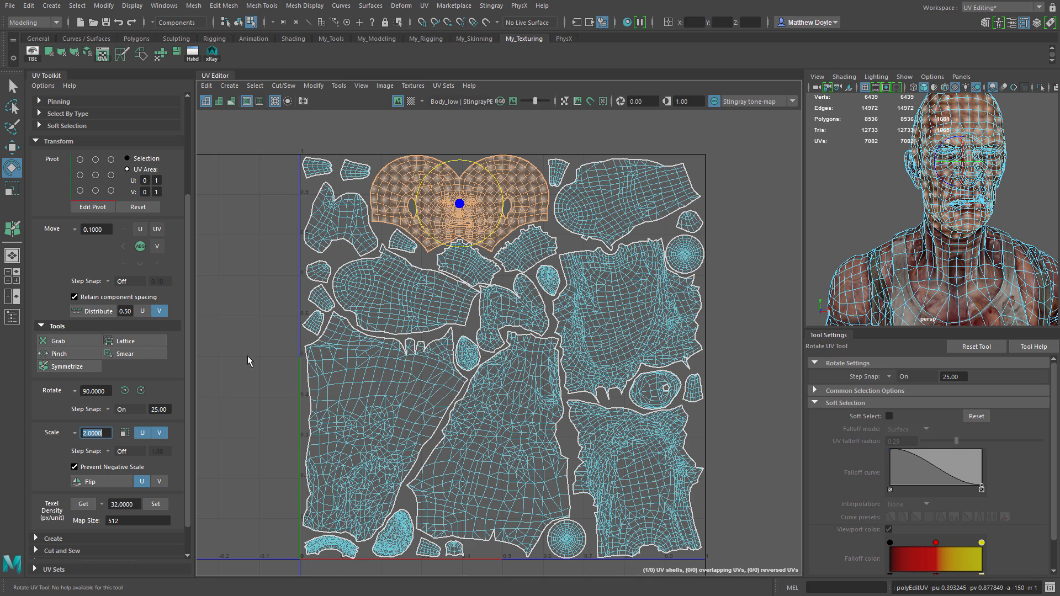
Try rotating the face shell freely with step snapping at 25.
{"action": "key", "text": "Tab"}
{"action": "left_click_drag", "start_coordinate": [497, 193], "coordinate": [485, 253]}
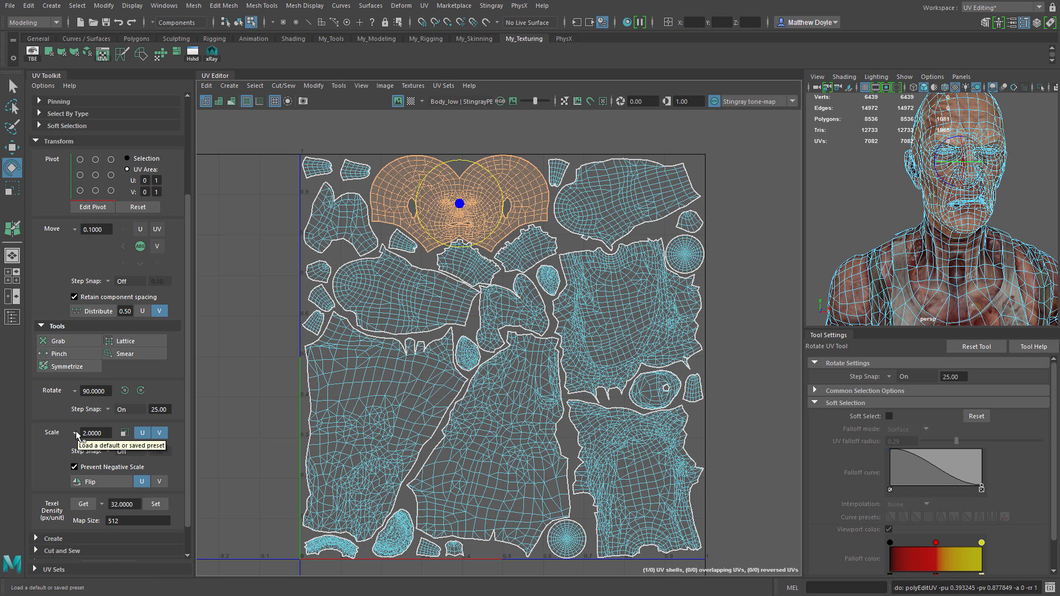
{"action": "left_click", "coordinate": [109, 452]}
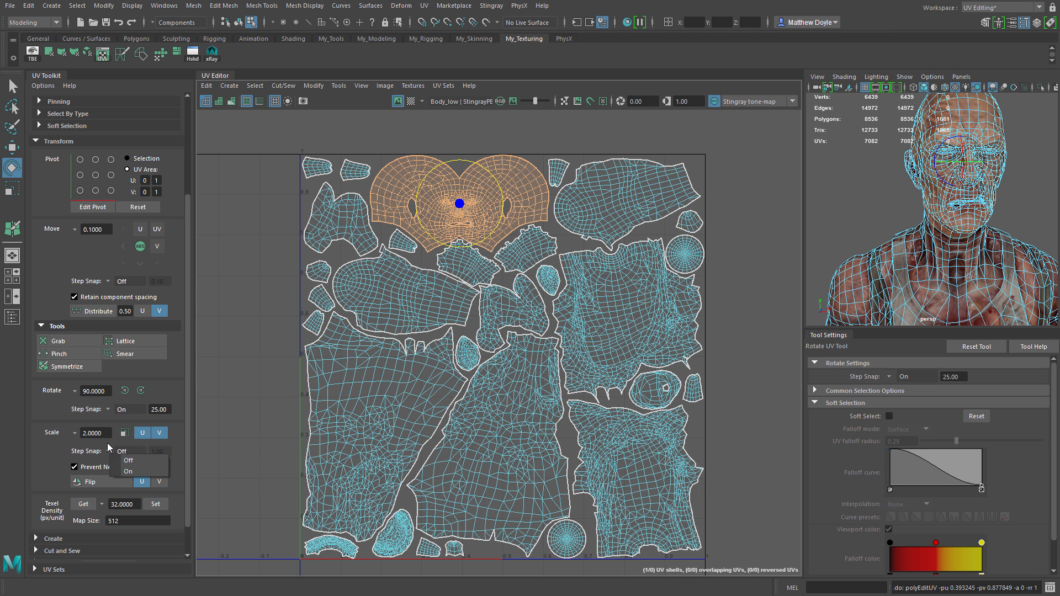
{"action": "left_click", "coordinate": [106, 442]}
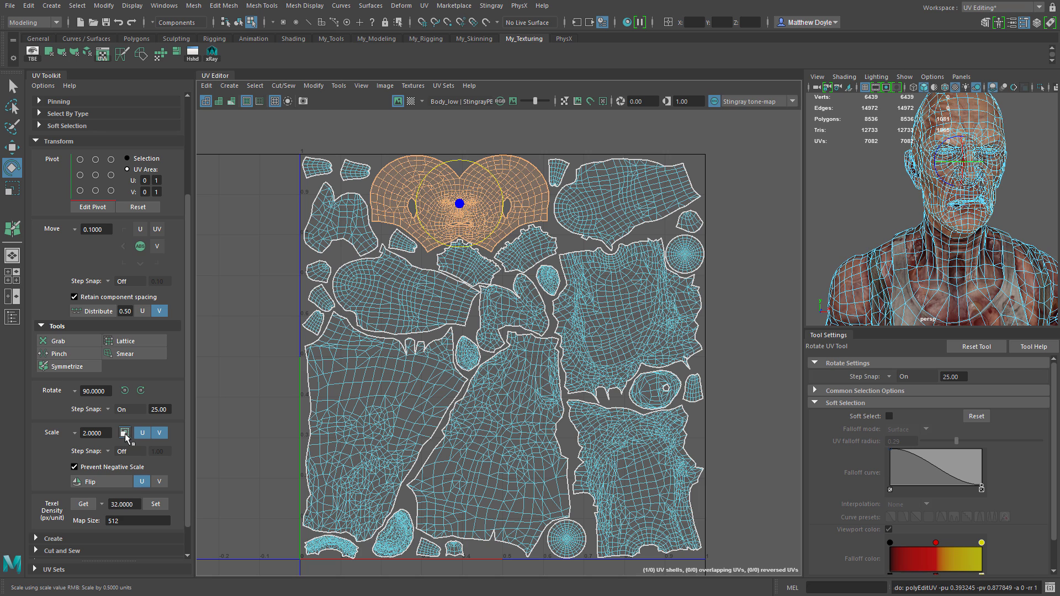
Try scaling the face shell up uniformly with the Scale tool and undo it.
{"action": "left_click", "coordinate": [125, 432]}
{"action": "left_click_drag", "start_coordinate": [458, 201], "coordinate": [510, 166]}
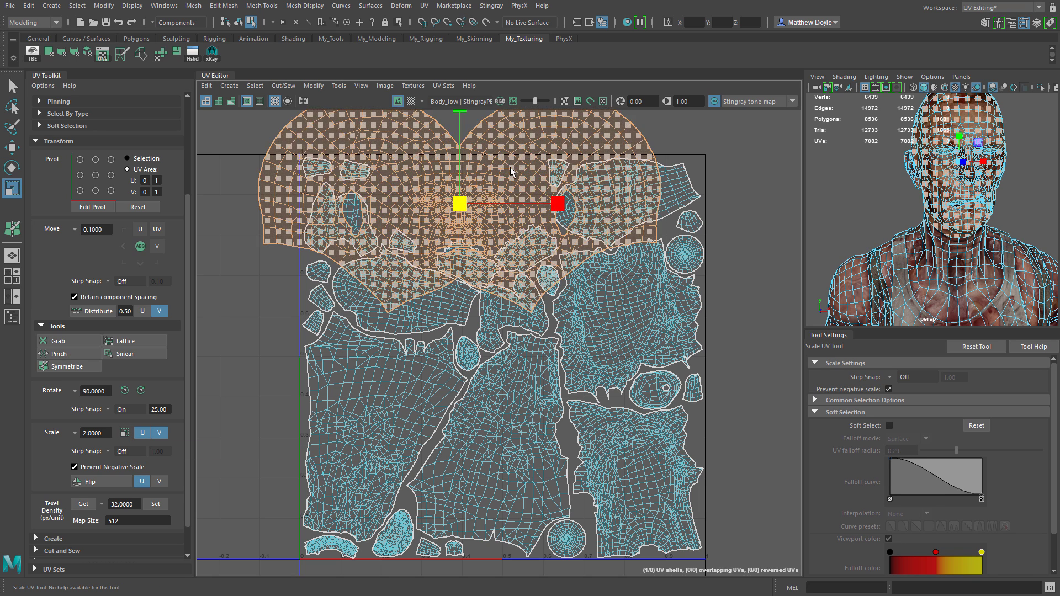
{"action": "key", "text": "ctrl+z"}
{"action": "key", "text": "ctrl+z"}
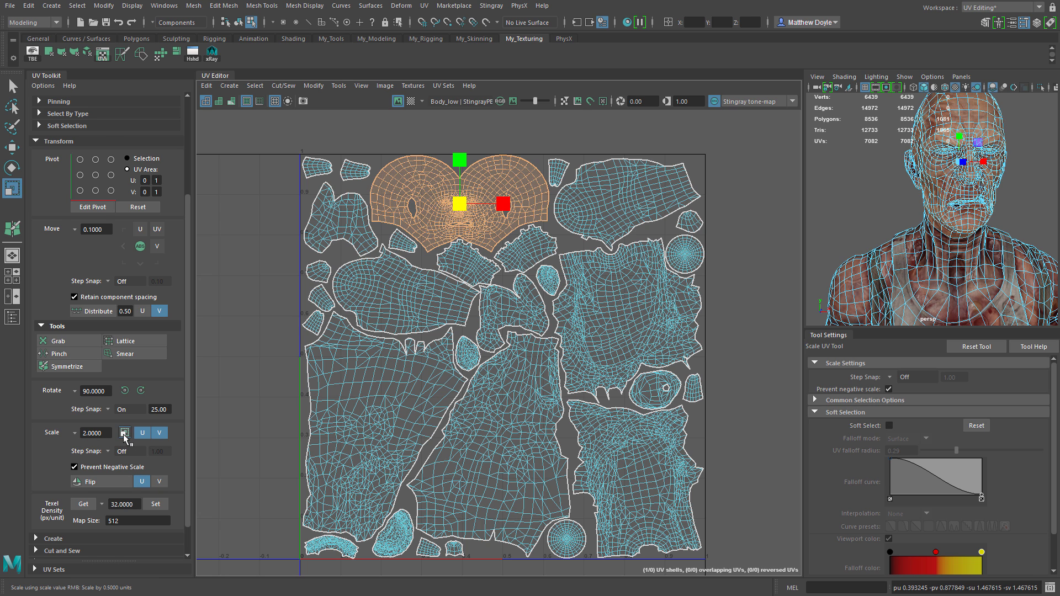
Try scaling the face shell by 2 in both U and V twice, and undo both scalings.
{"action": "left_click", "coordinate": [125, 434]}
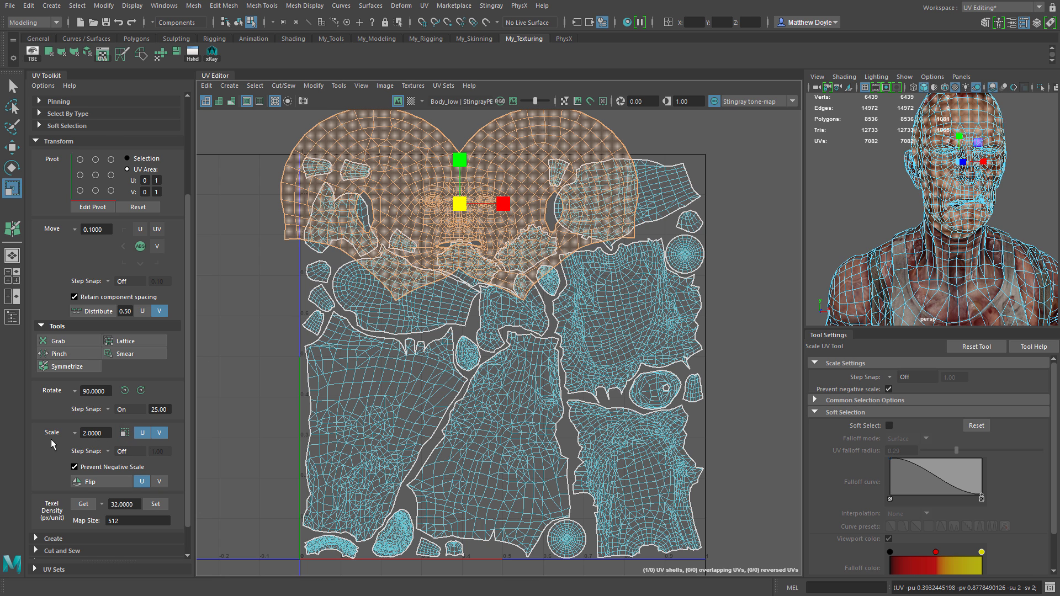
{"action": "left_click", "coordinate": [124, 434]}
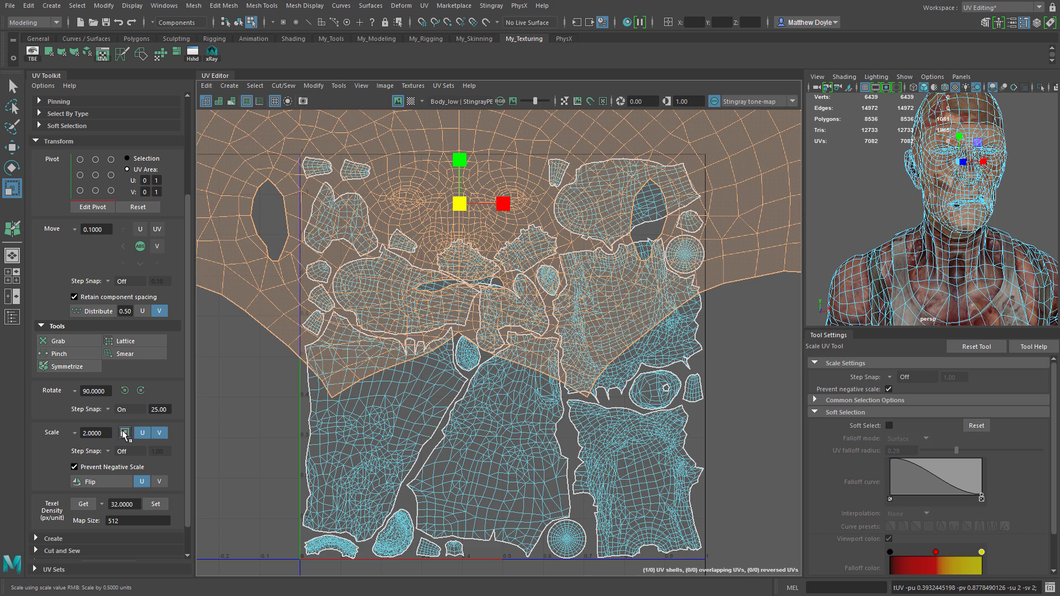
{"action": "key", "text": "ctrl+z"}
{"action": "key", "text": "ctrl+z"}
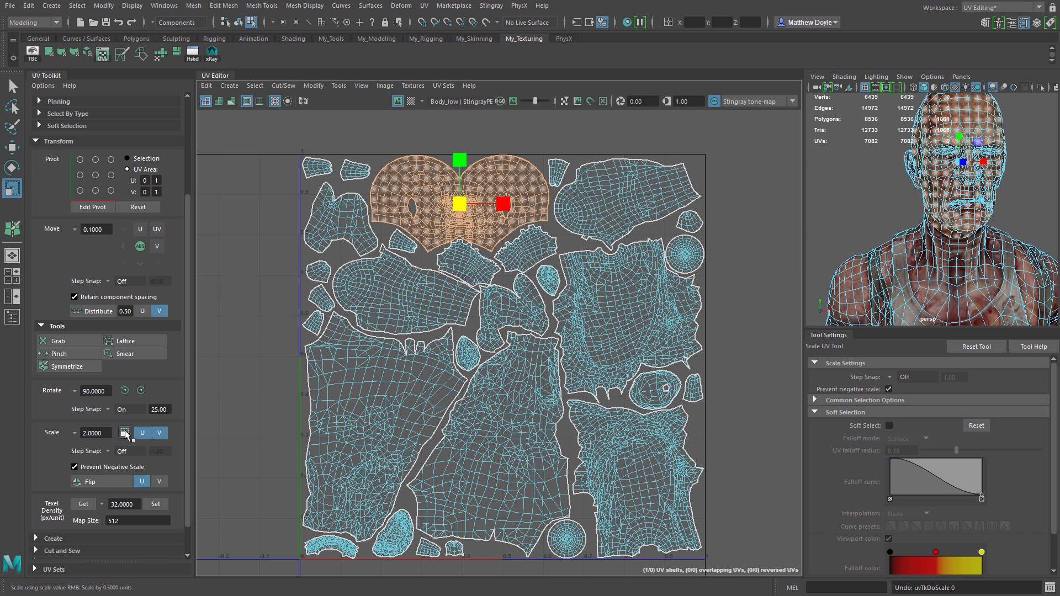
Restrict scaling to V only, try scaling the face shell by 2 three times, and undo those scalings.
{"action": "left_click", "coordinate": [159, 433]}
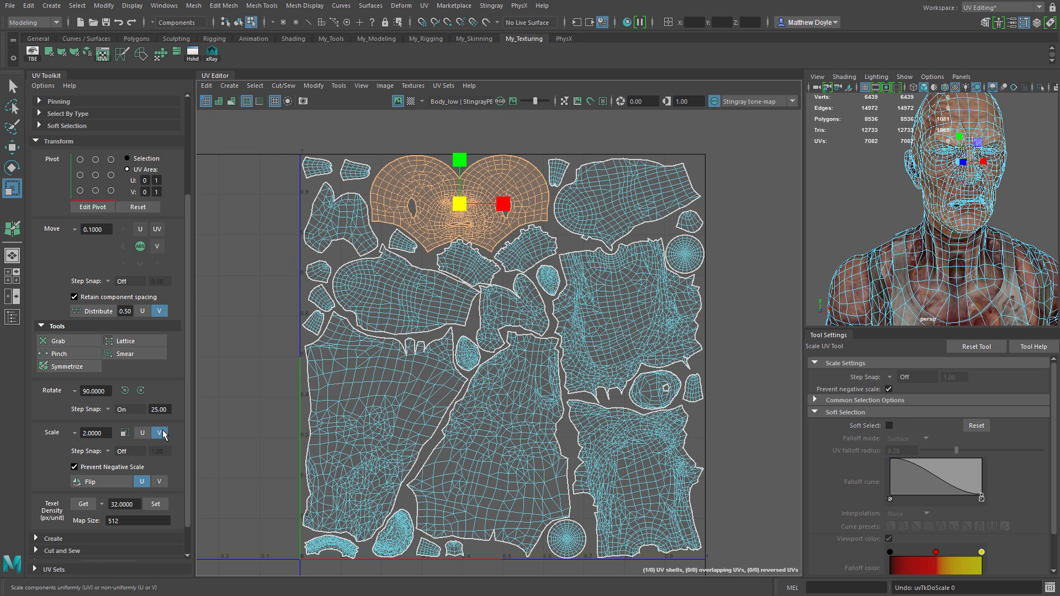
{"action": "left_click", "coordinate": [124, 434]}
{"action": "left_click", "coordinate": [125, 434]}
{"action": "left_click", "coordinate": [124, 434]}
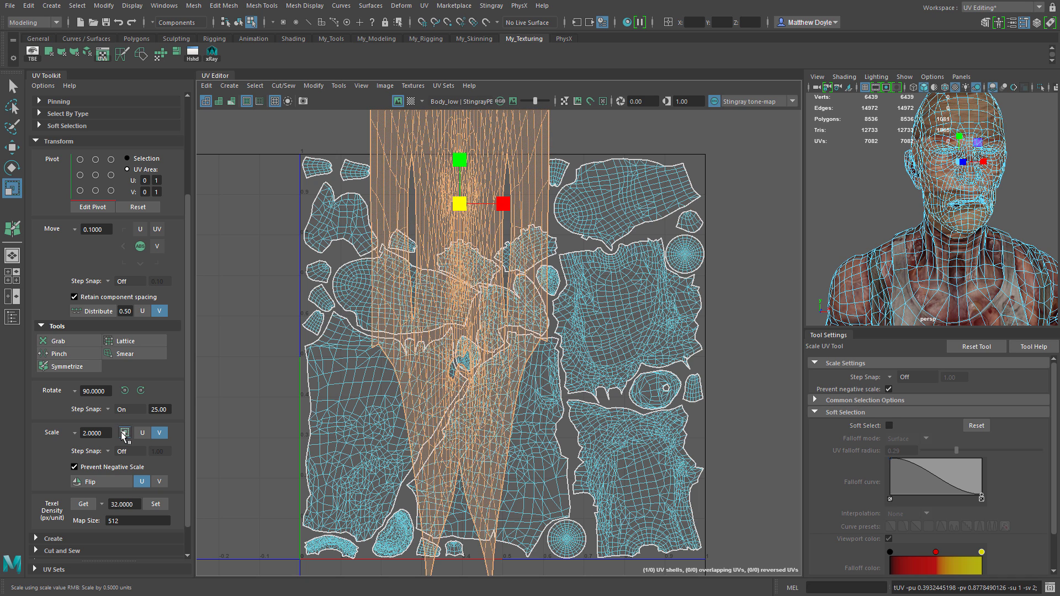
{"action": "key", "text": "ctrl+z"}
{"action": "key", "text": "ctrl+z"}
{"action": "key", "text": "ctrl+z"}
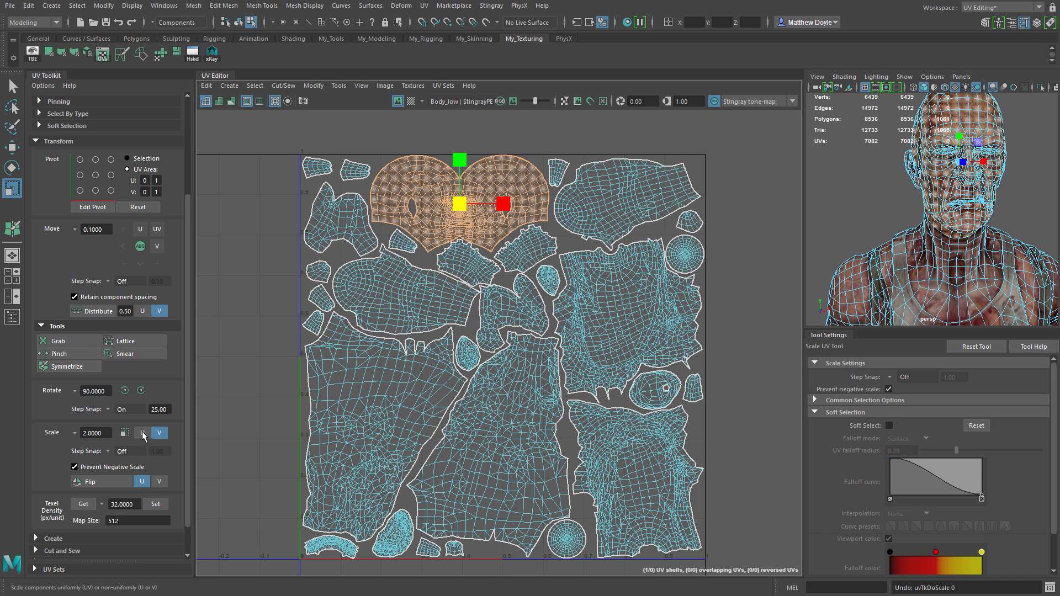
Try scaling the face shell by 2 along U only three times, undo it, and return the scale direction to V.
{"action": "left_click", "coordinate": [142, 434]}
{"action": "left_click", "coordinate": [125, 435]}
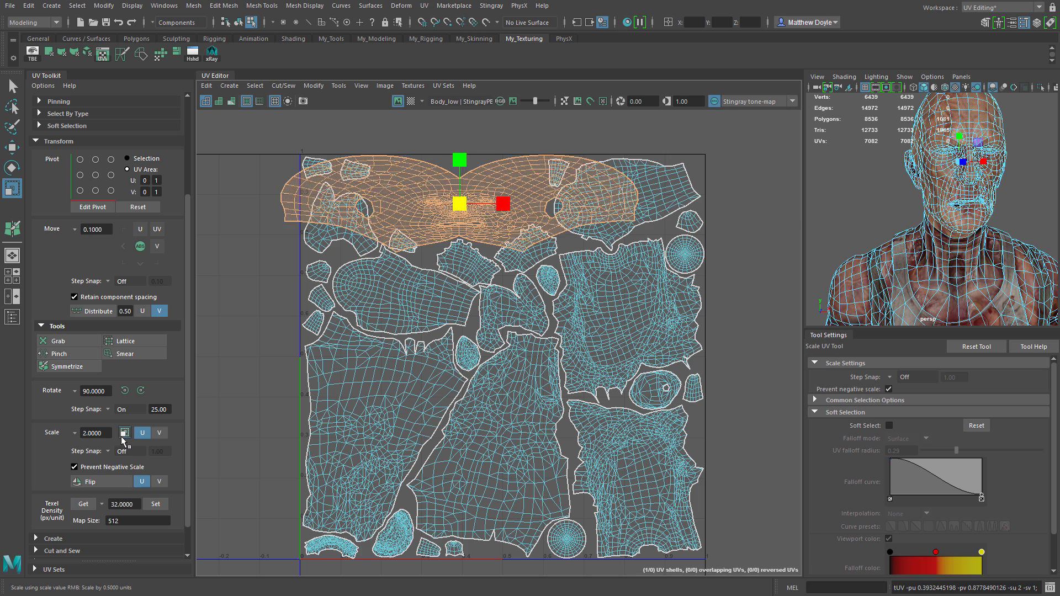
{"action": "left_click", "coordinate": [125, 435]}
{"action": "left_click", "coordinate": [126, 434]}
{"action": "key", "text": "ctrl+z"}
{"action": "key", "text": "ctrl+z"}
{"action": "key", "text": "ctrl+z"}
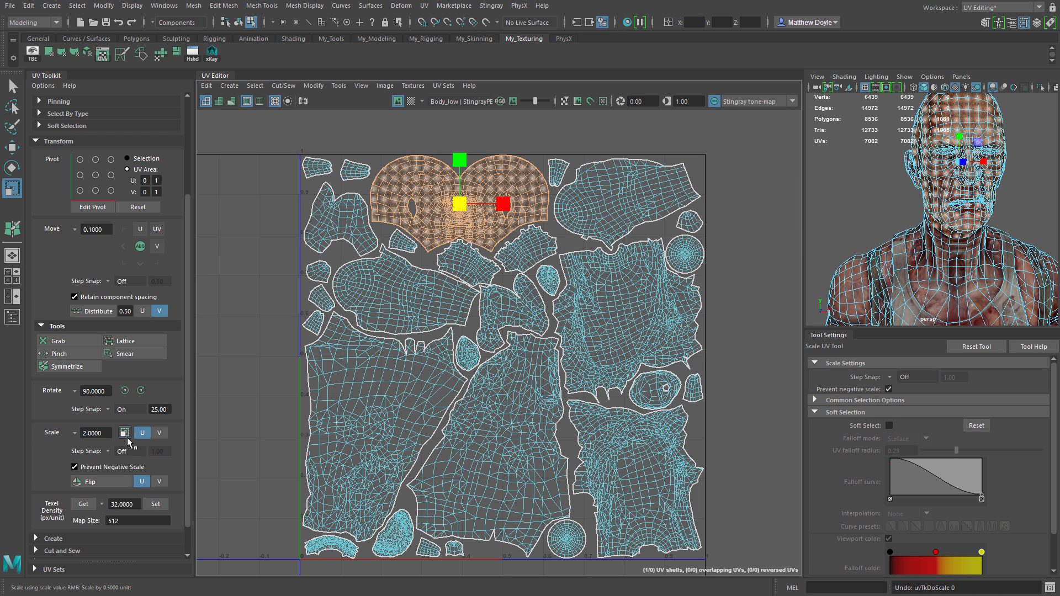
{"action": "left_click", "coordinate": [159, 432]}
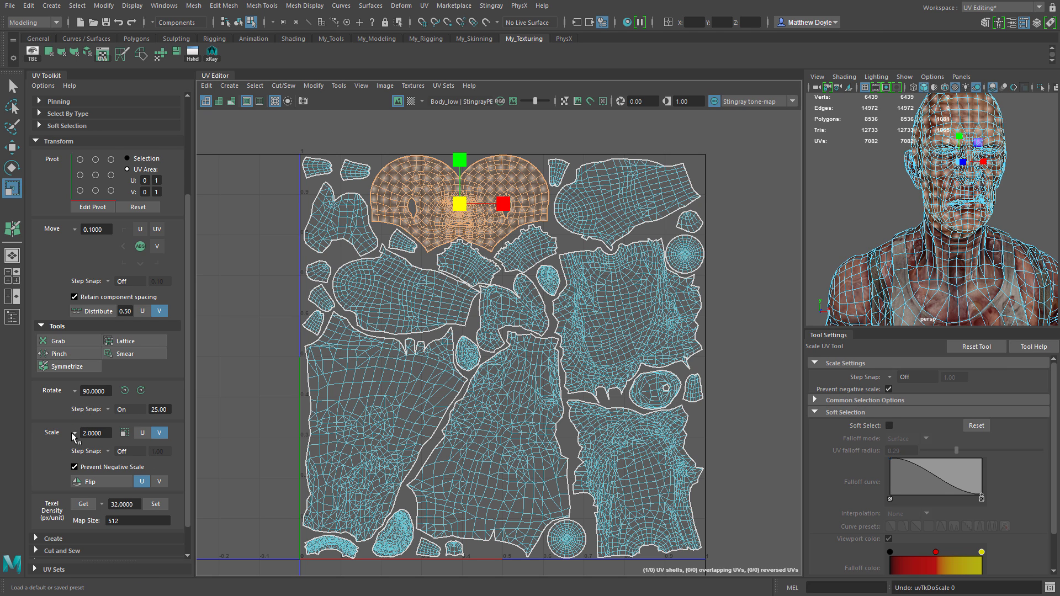
Try scaling the face shell horizontally with Prevent Negative Scale off, and turn the option back on.
{"action": "scroll", "coordinate": [61, 441], "scroll_direction": "down", "scroll_amount": 1}
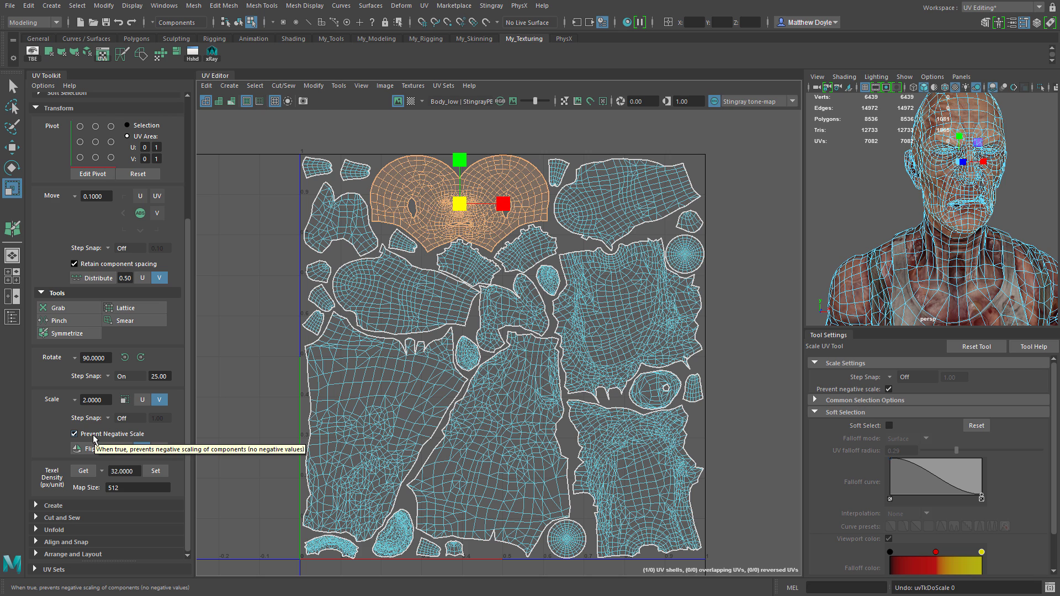
{"action": "mouse_move", "coordinate": [501, 201]}
{"action": "left_mouse_down"}
{"action": "mouse_move", "coordinate": [462, 206]}
{"action": "mouse_move", "coordinate": [516, 209]}
{"action": "mouse_move", "coordinate": [431, 217]}
{"action": "mouse_move", "coordinate": [538, 210]}
{"action": "mouse_move", "coordinate": [443, 206]}
{"action": "mouse_move", "coordinate": [539, 207]}
{"action": "mouse_move", "coordinate": [441, 208]}
{"action": "mouse_move", "coordinate": [494, 208]}
{"action": "left_mouse_up"}
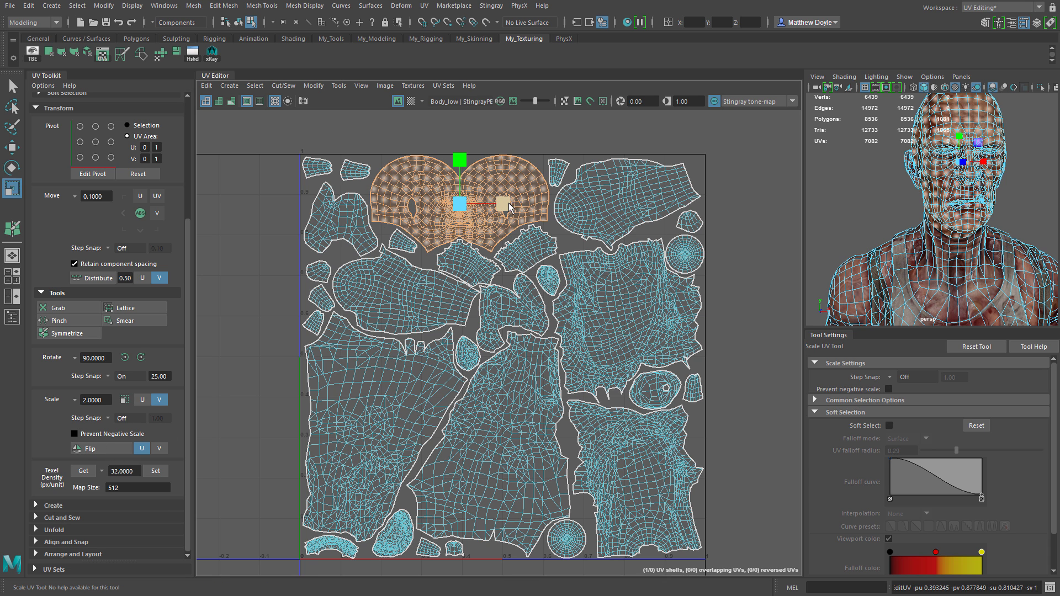
{"action": "mouse_move", "coordinate": [509, 207]}
{"action": "left_mouse_down"}
{"action": "mouse_move", "coordinate": [411, 221]}
{"action": "mouse_move", "coordinate": [509, 223]}
{"action": "left_mouse_up"}
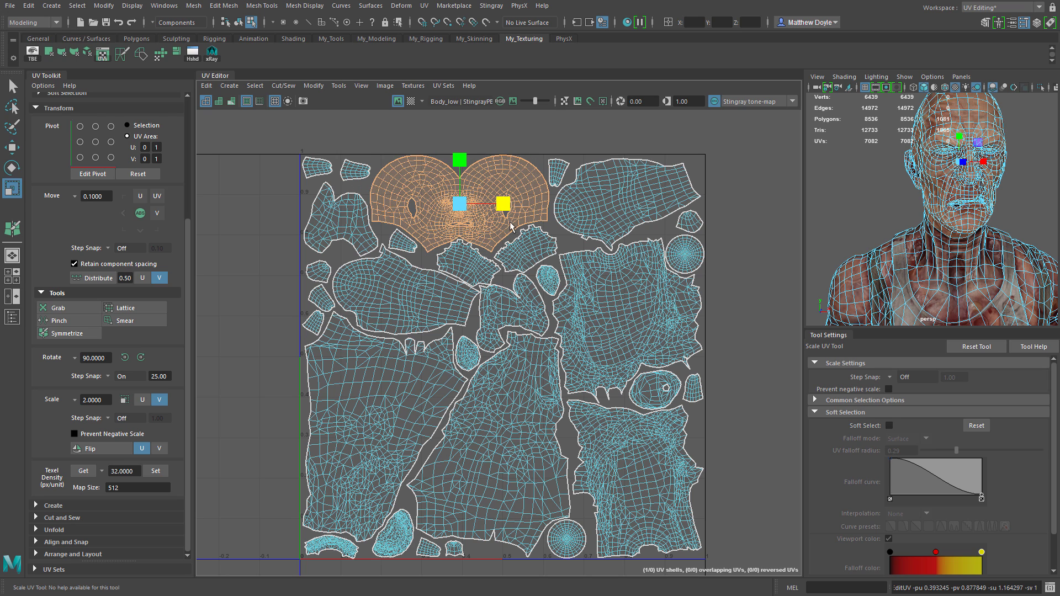
{"action": "left_click", "coordinate": [108, 434]}
Try flipping the face shell twice along U and twice along V, and return the flip direction to U.
{"action": "left_click", "coordinate": [112, 447]}
{"action": "left_click", "coordinate": [112, 447]}
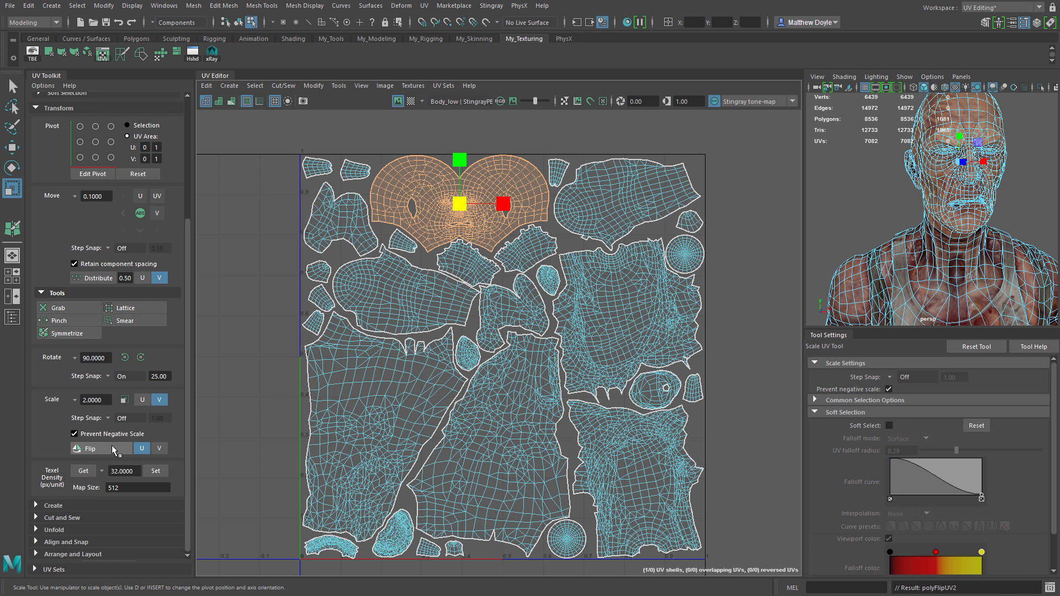
{"action": "left_click", "coordinate": [160, 448]}
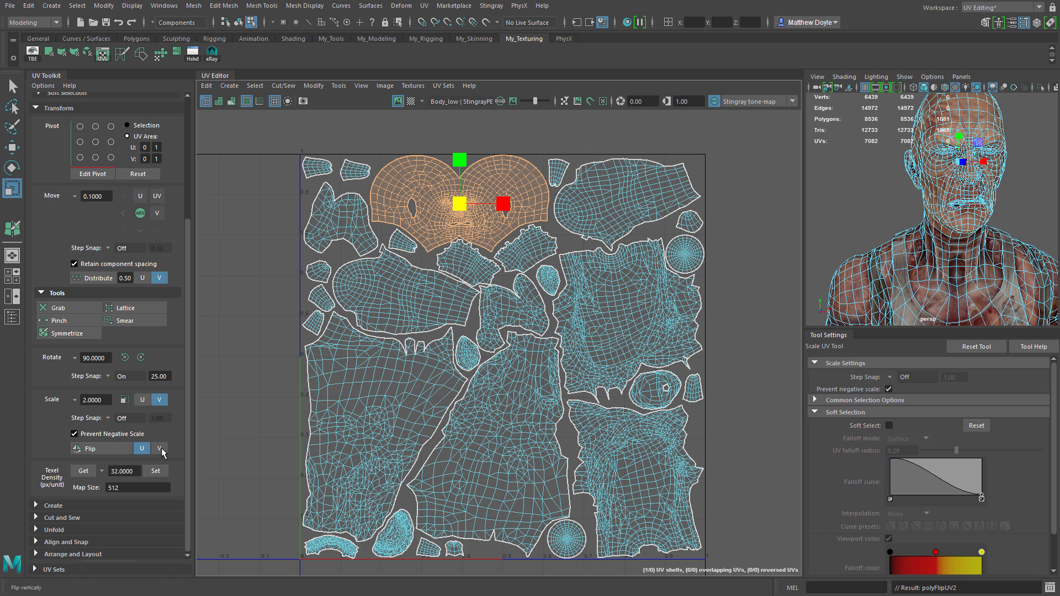
{"action": "left_click", "coordinate": [108, 450]}
{"action": "left_click", "coordinate": [108, 449]}
{"action": "left_click", "coordinate": [142, 449]}
Get the texel density of the selected face shell.
{"action": "middle_click_drag", "start_coordinate": [248, 256], "coordinate": [282, 350], "text": "alt"}
{"action": "right_click_drag", "start_coordinate": [281, 350], "coordinate": [521, 385], "text": "alt"}
{"action": "middle_click_drag", "start_coordinate": [505, 379], "coordinate": [409, 366], "text": "alt"}
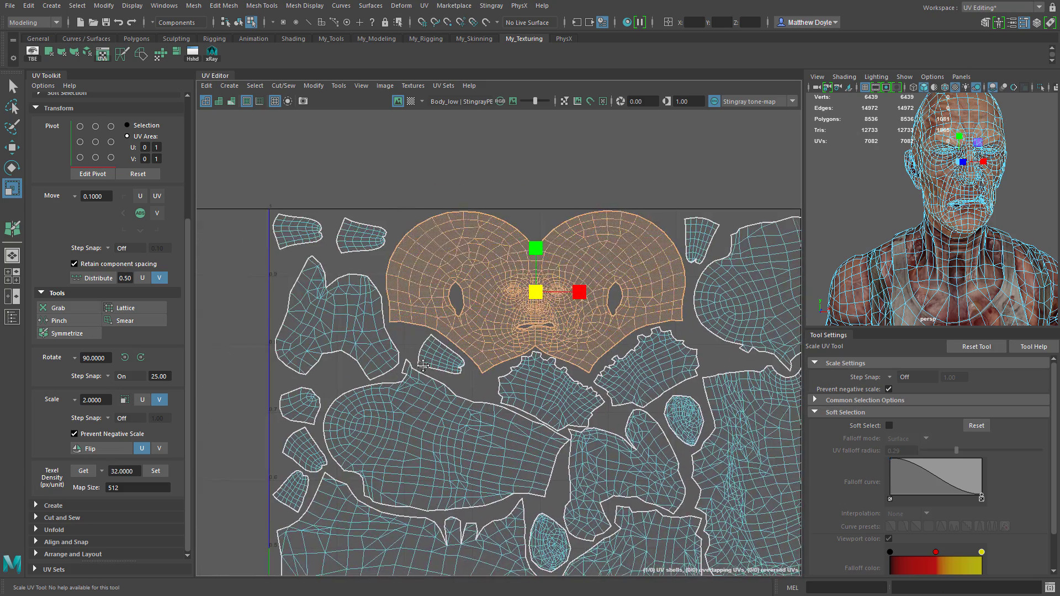
{"action": "right_click_drag", "start_coordinate": [448, 326], "coordinate": [517, 387], "text": "alt"}
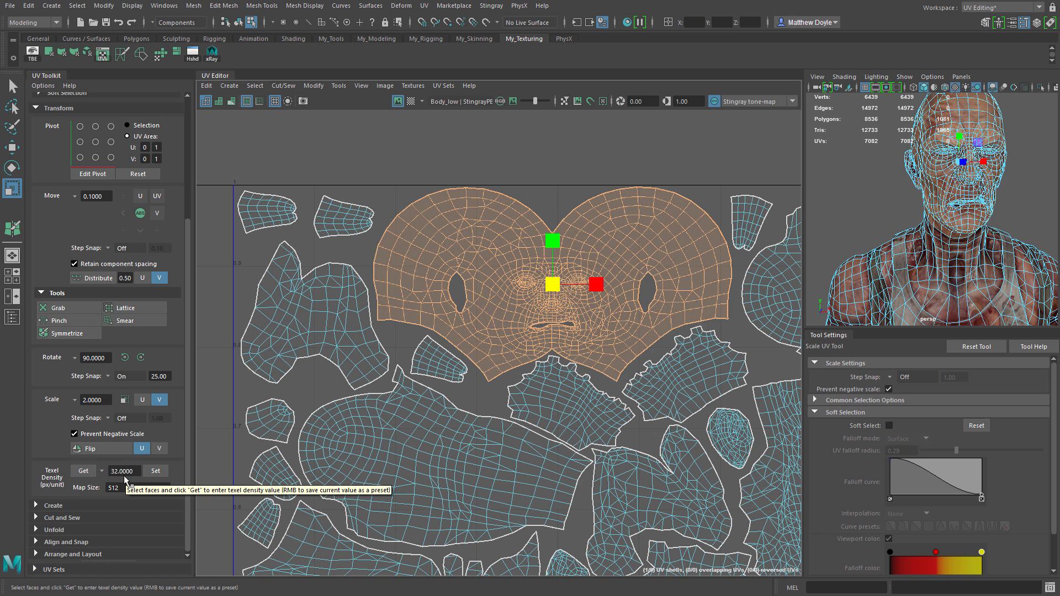
{"action": "left_click", "coordinate": [84, 470]}
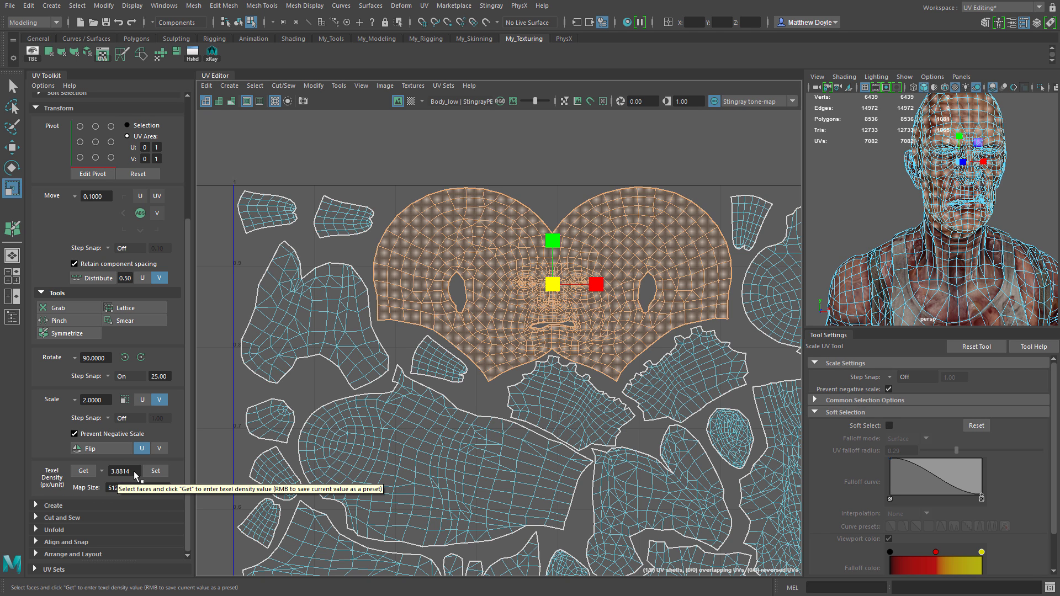
Try applying a texel density of 32 to the face shell.
{"action": "left_click_drag", "start_coordinate": [136, 471], "coordinate": [106, 477]}
{"action": "type", "text": "32"}
{"action": "key", "text": "Tab"}
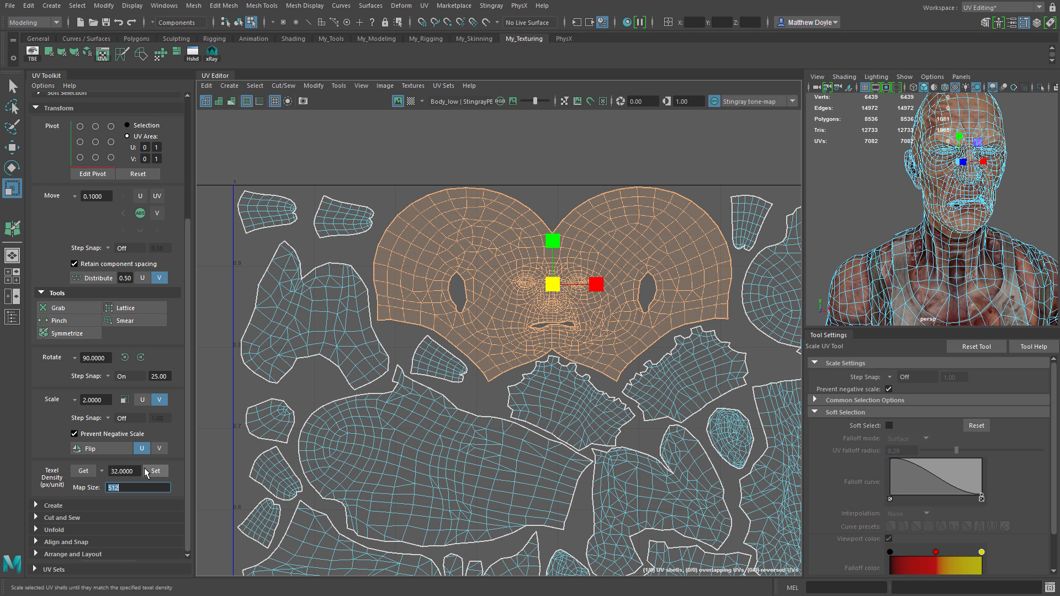
{"action": "left_click", "coordinate": [145, 469]}
{"action": "scroll", "coordinate": [539, 411], "scroll_direction": "down", "scroll_amount": 6}
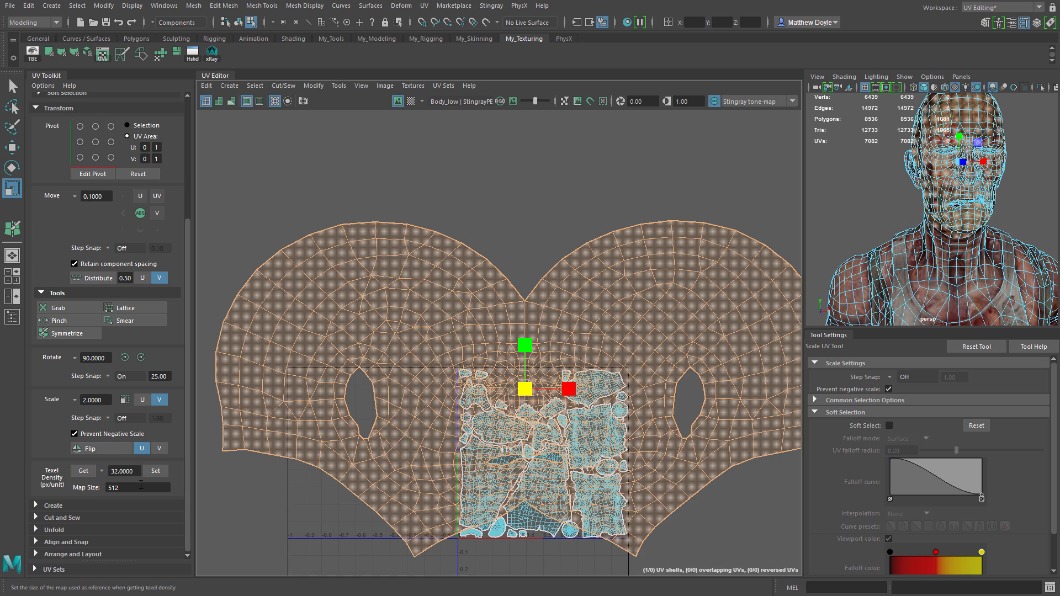
Try the 32 texel density with a map size of 1024 and again with 512, and undo the texel density changes.
{"action": "double_click", "coordinate": [119, 487]}
{"action": "key", "text": "Return"}
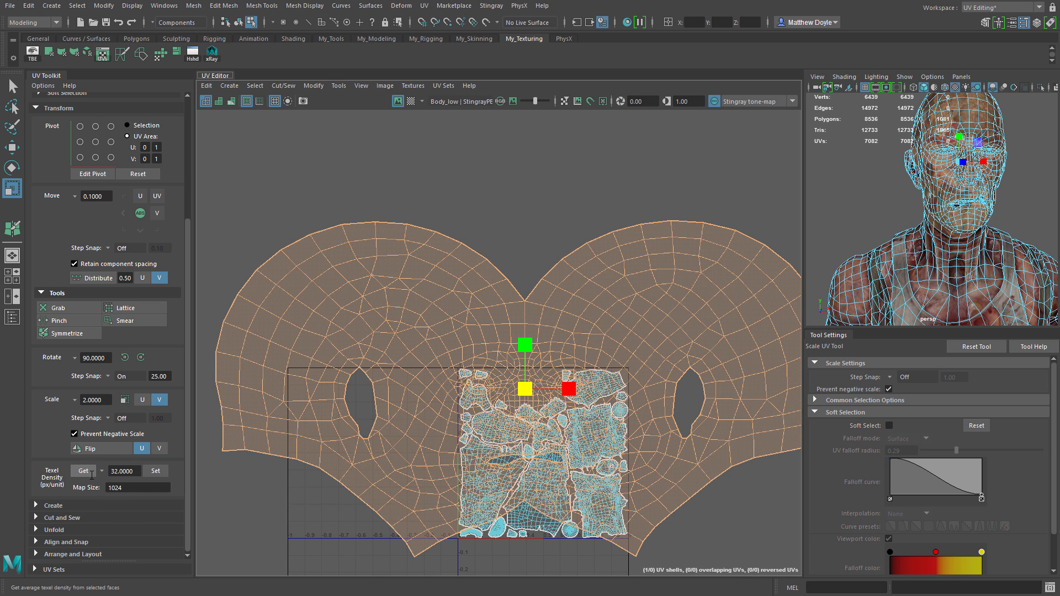
{"action": "left_click", "coordinate": [155, 471]}
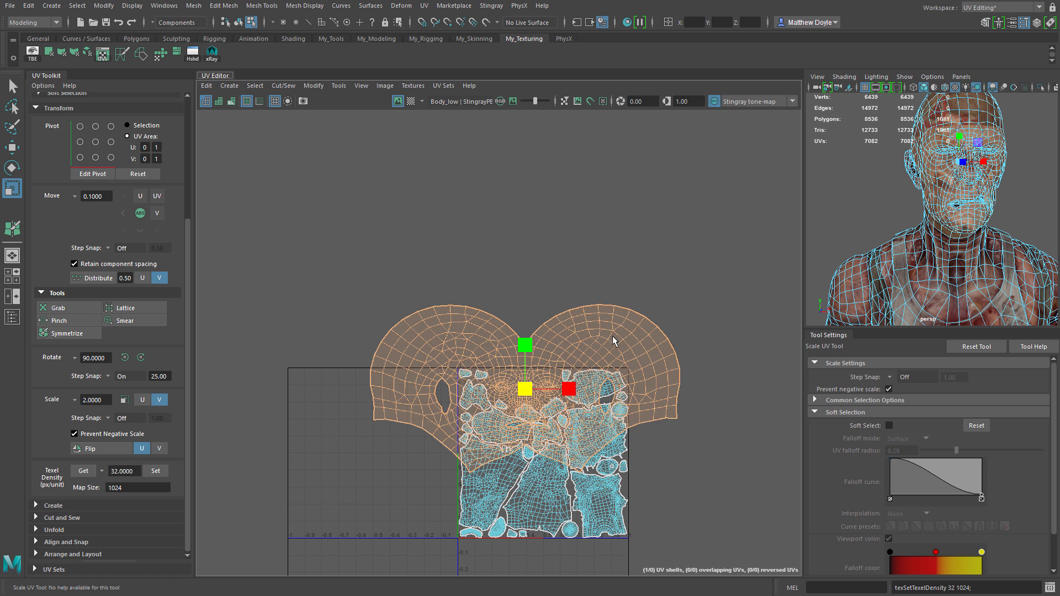
{"action": "double_click", "coordinate": [114, 487]}
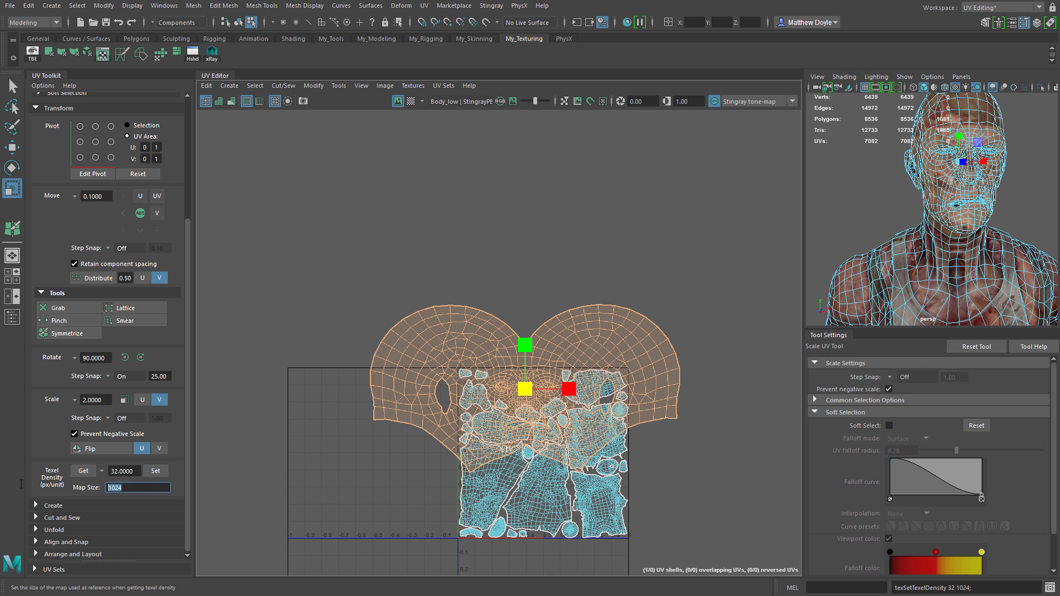
{"action": "key", "text": "Return"}
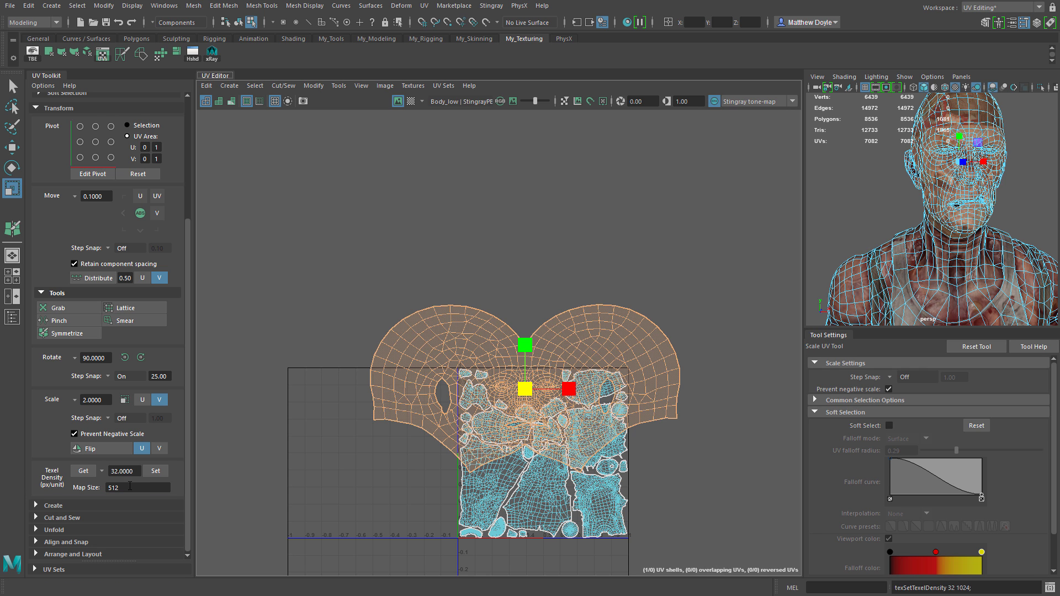
{"action": "left_click", "coordinate": [155, 471]}
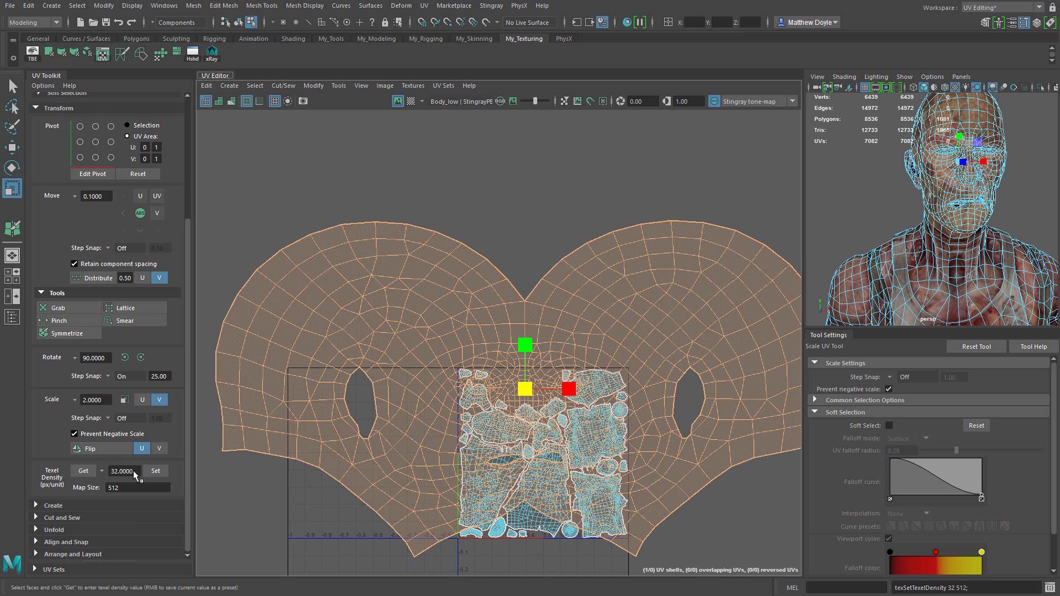
{"action": "key", "text": "ctrl+z"}
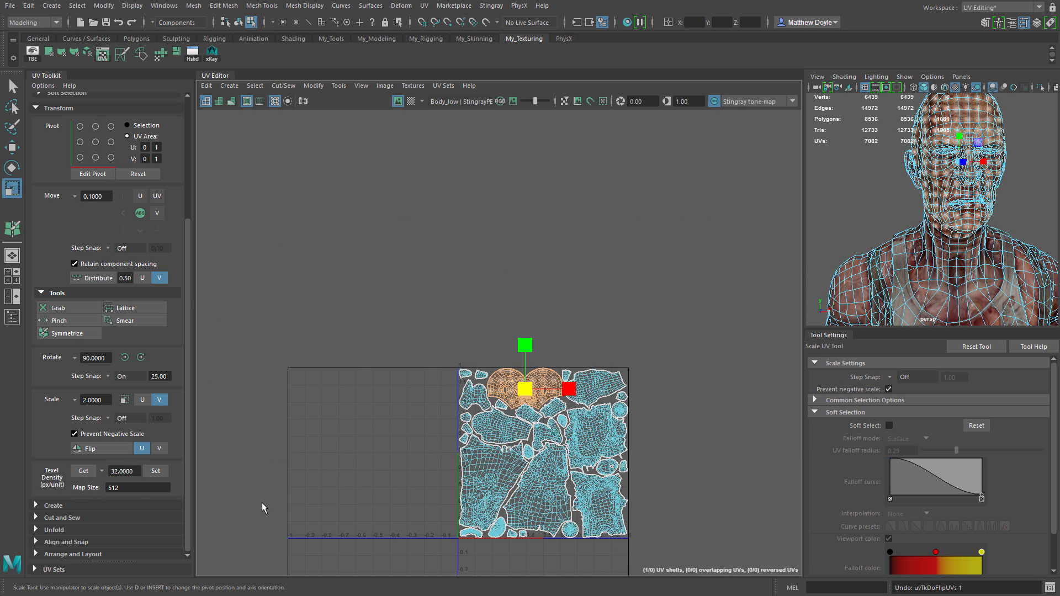
Read the restored face shell's texel density again at the 512 map size.
{"action": "scroll", "coordinate": [453, 359], "scroll_direction": "up", "scroll_amount": 3}
{"action": "scroll", "coordinate": [442, 428], "scroll_direction": "up", "scroll_amount": 2}
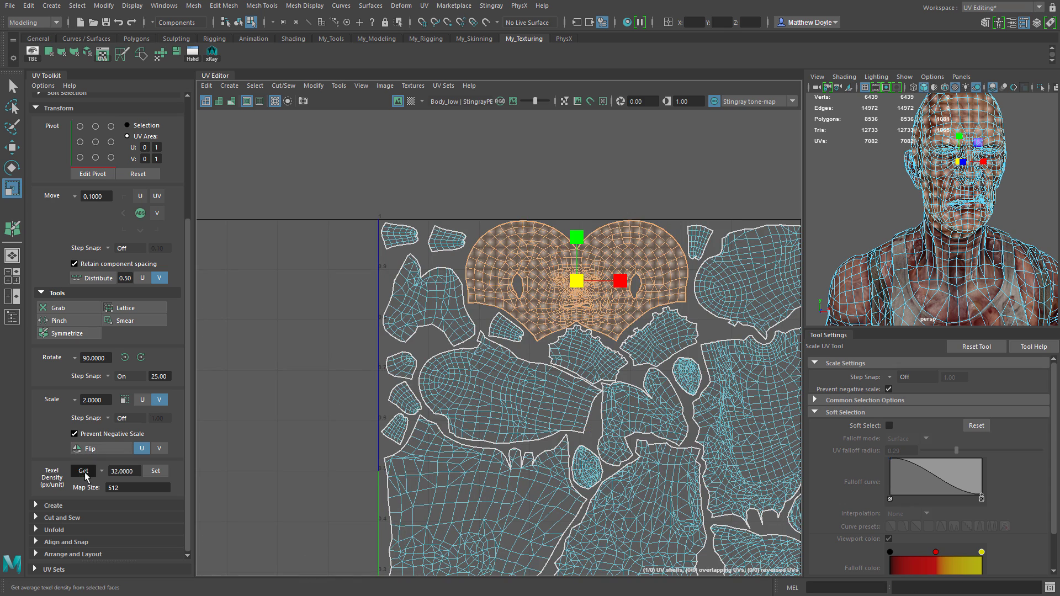
{"action": "left_click", "coordinate": [83, 471]}
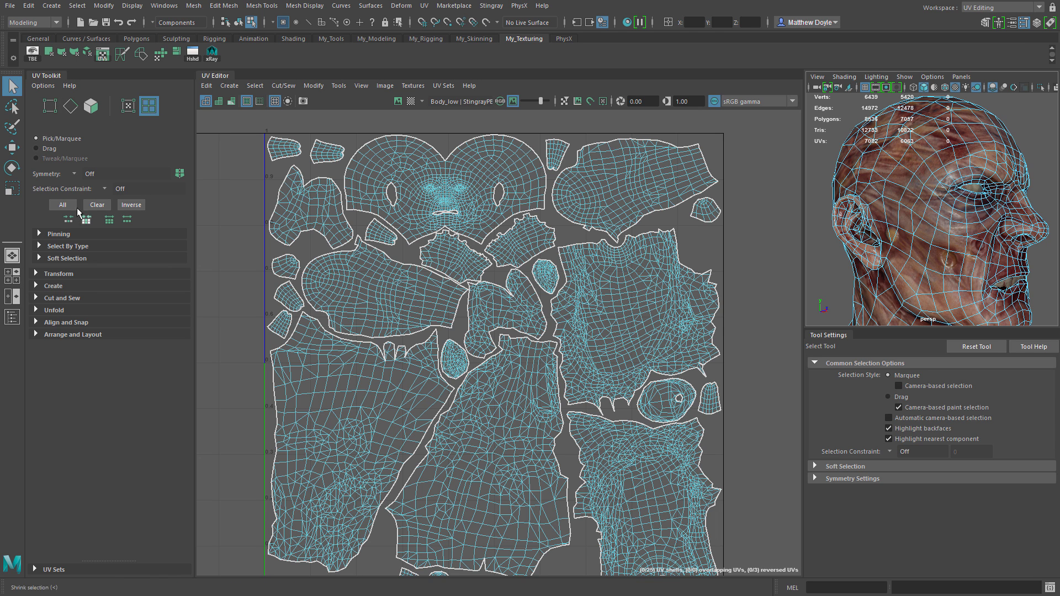
Look over the Create projection tools and expand the Cut and Sew tools.
{"action": "left_click", "coordinate": [54, 285]}
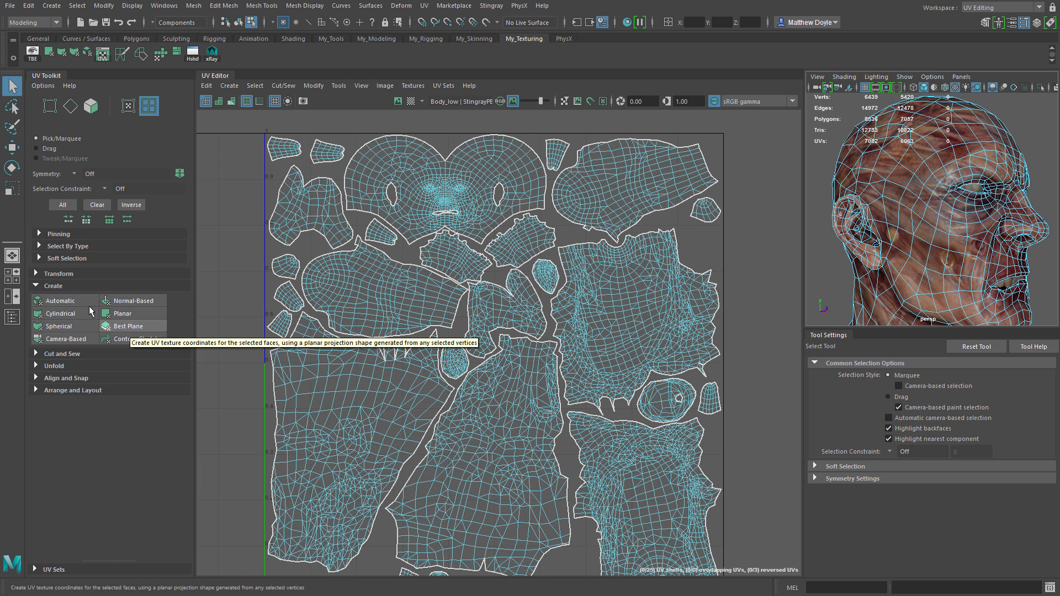
{"action": "left_click", "coordinate": [64, 285]}
{"action": "left_click", "coordinate": [56, 298]}
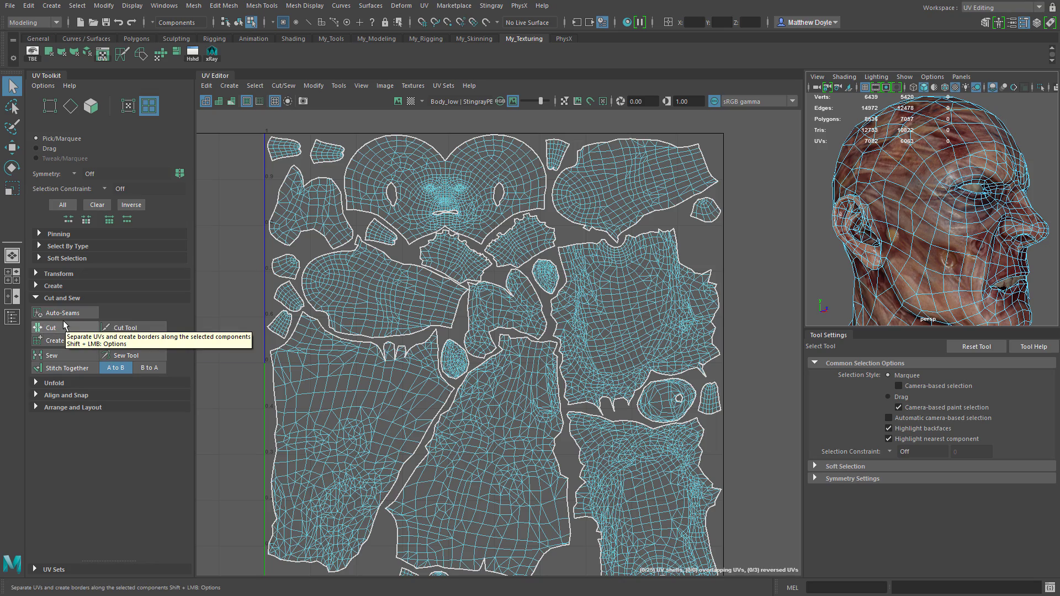
{"action": "scroll", "coordinate": [601, 326], "scroll_direction": "up", "scroll_amount": 5}
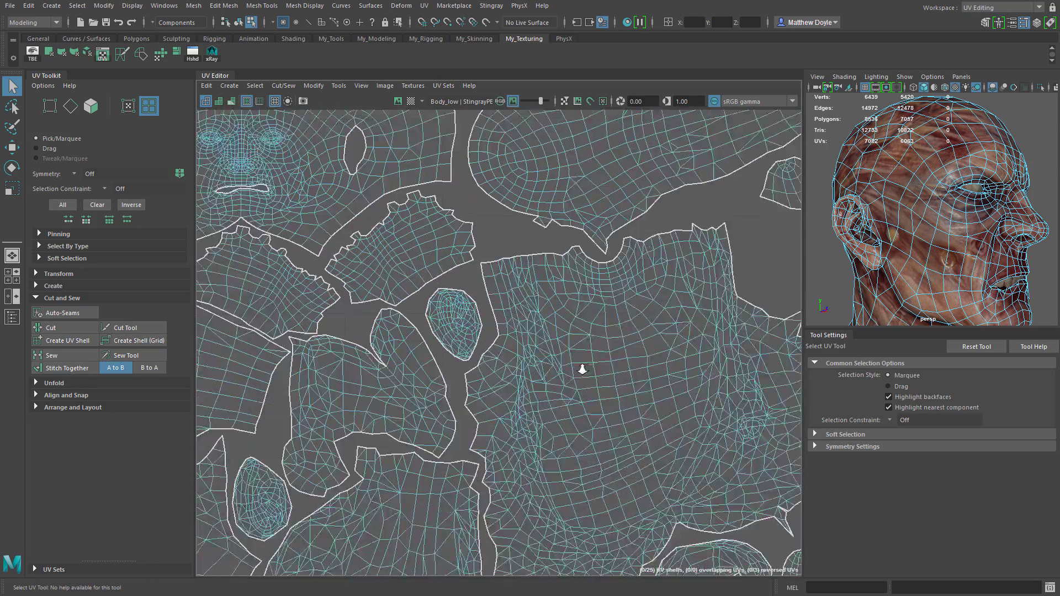
Cut the large torso UV shell along the 13-edge line running down from its upper neck notch.
{"action": "scroll", "coordinate": [582, 369], "scroll_direction": "up", "scroll_amount": 2}
{"action": "right_click_drag", "start_coordinate": [574, 269], "coordinate": [573, 247]}
{"action": "left_click", "coordinate": [573, 267]}
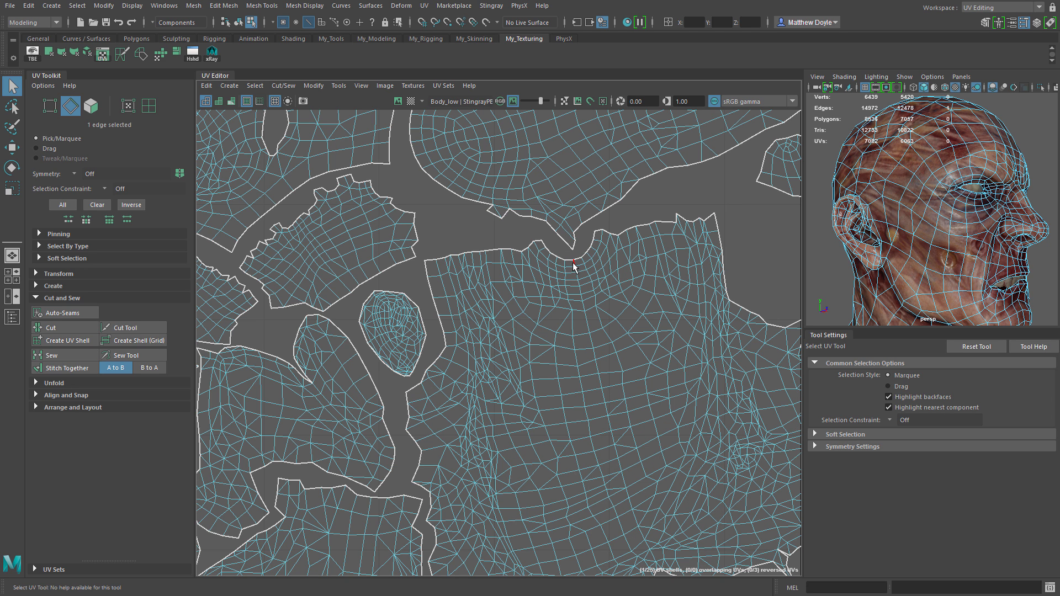
{"action": "double_click", "coordinate": [603, 393], "text": "shift"}
{"action": "left_click", "coordinate": [52, 328]}
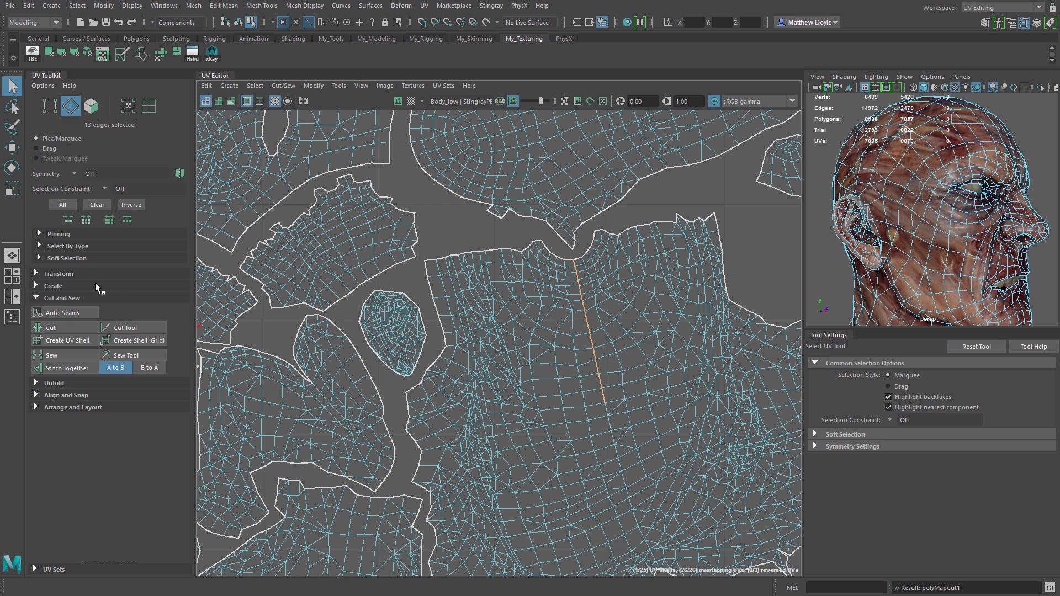
Pull one side of the torso shell's cut open with the Grab tool, using a brush size of about 0.047.
{"action": "left_click", "coordinate": [49, 274]}
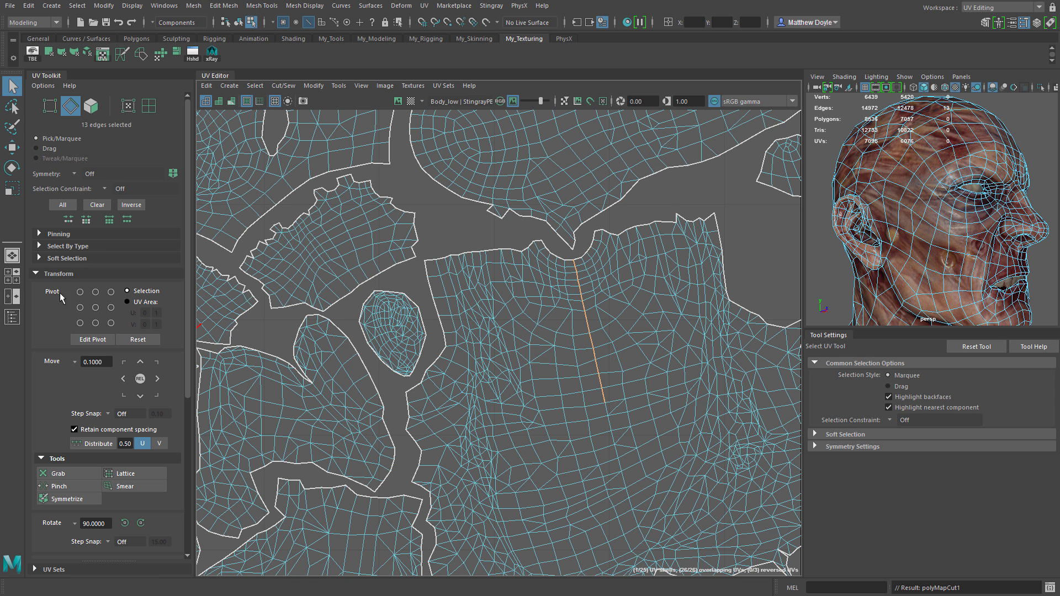
{"action": "left_click", "coordinate": [58, 473]}
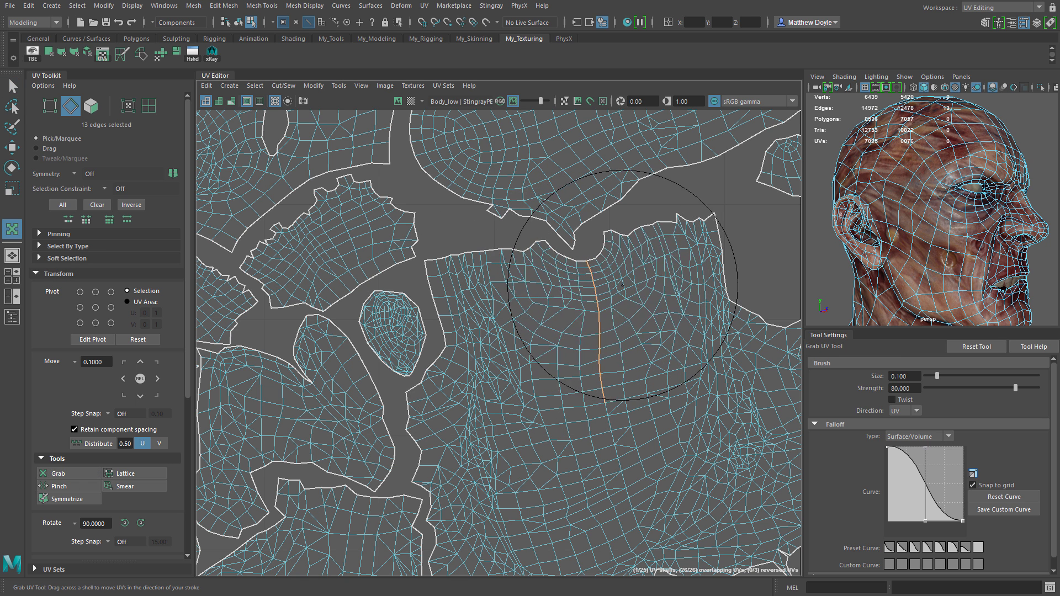
{"action": "mouse_move", "coordinate": [601, 287]}
{"action": "left_mouse_down"}
{"action": "mouse_move", "coordinate": [576, 300]}
{"action": "mouse_move", "coordinate": [664, 274]}
{"action": "left_mouse_up"}
{"action": "key", "text": "b"}
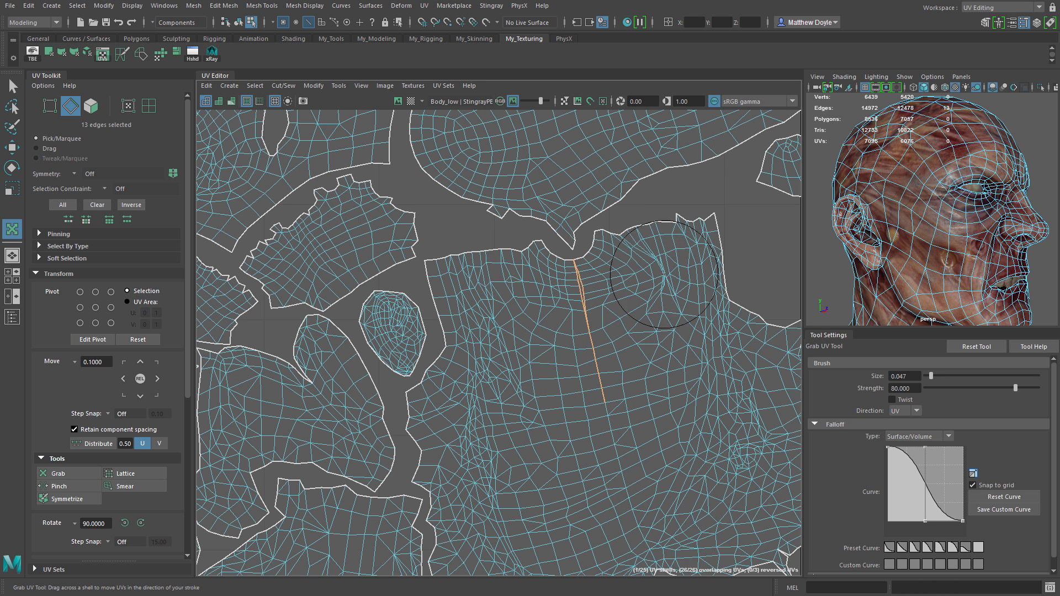
{"action": "left_click_drag", "start_coordinate": [582, 264], "coordinate": [621, 252]}
{"action": "left_click_drag", "start_coordinate": [609, 311], "coordinate": [663, 330]}
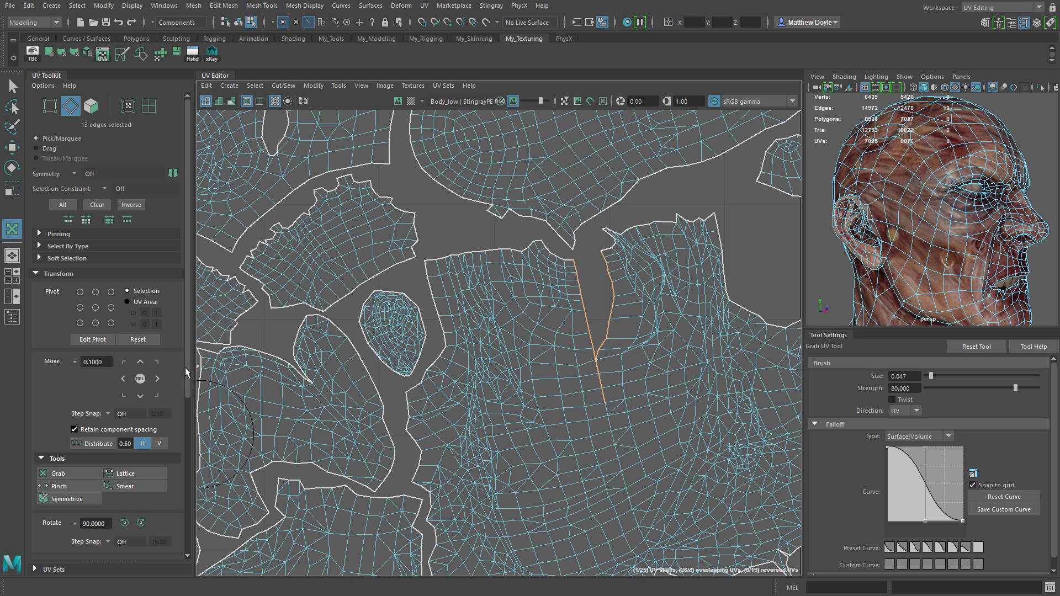
Stitch the opened torso cut back together along its full length with the Sew Tool.
{"action": "scroll", "coordinate": [138, 387], "scroll_direction": "down", "scroll_amount": 5}
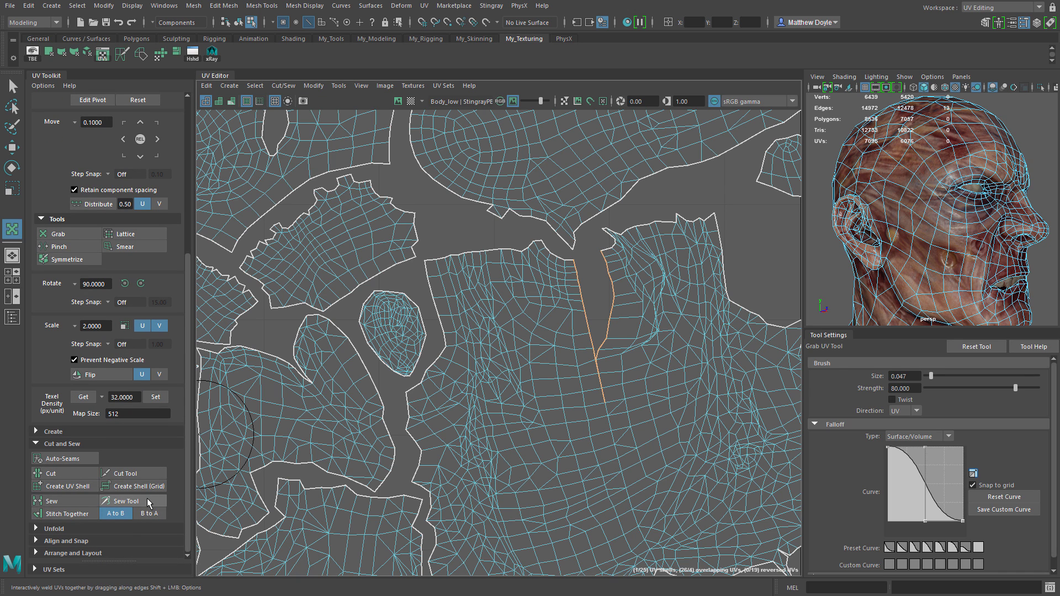
{"action": "left_click", "coordinate": [148, 502]}
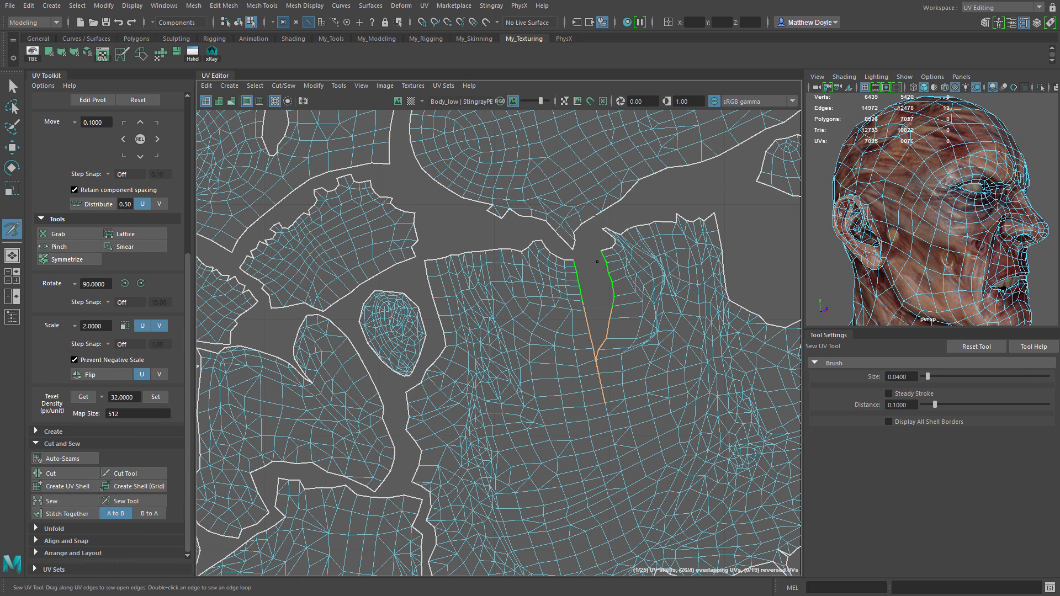
{"action": "left_click_drag", "start_coordinate": [597, 261], "coordinate": [599, 351]}
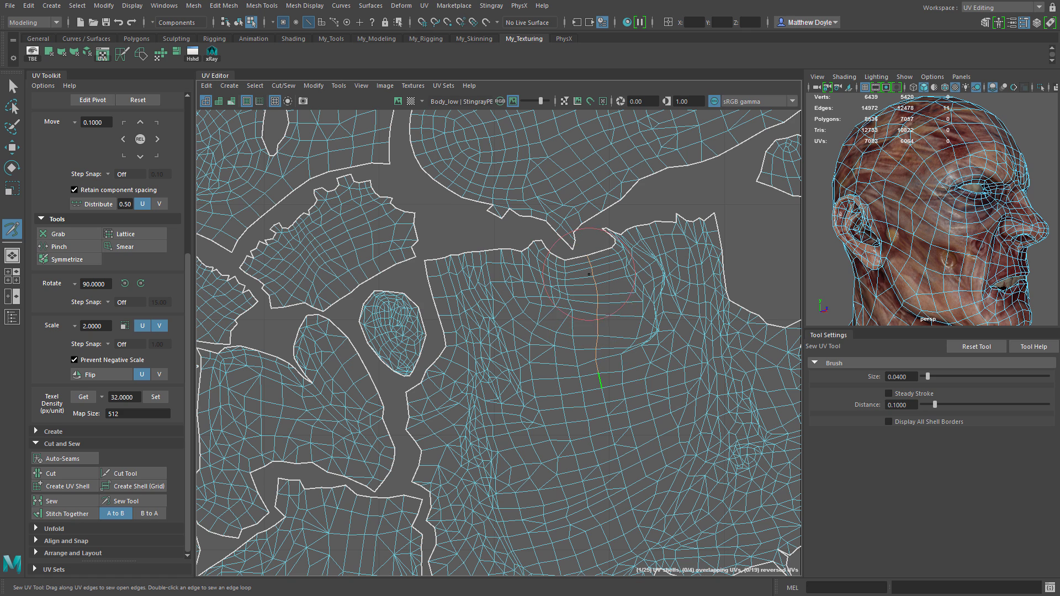
{"action": "left_click_drag", "start_coordinate": [589, 274], "coordinate": [628, 411]}
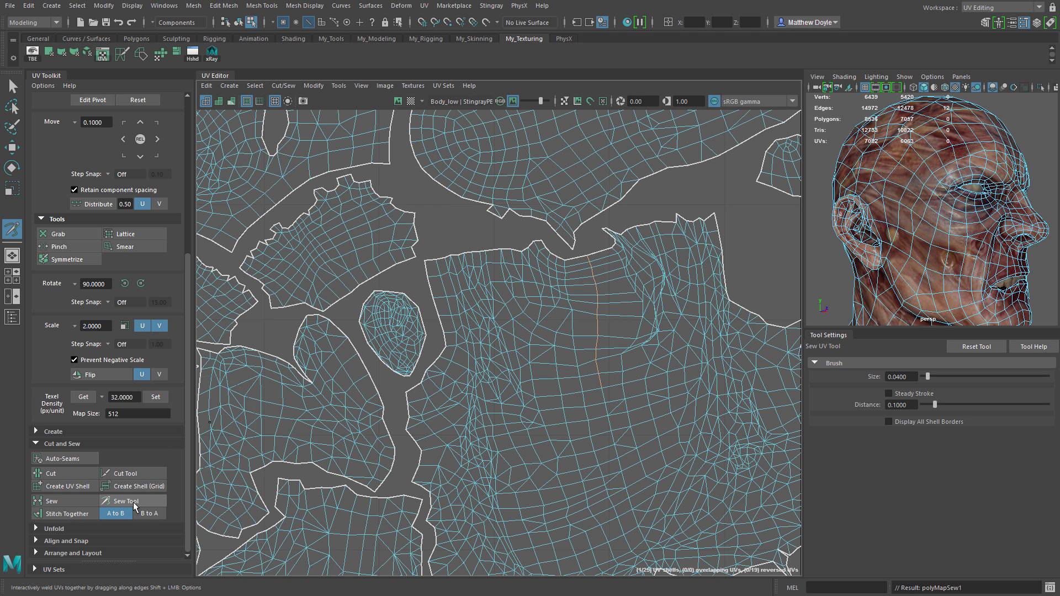
Cut a new seam with the Cut Tool from the torso shell's neck notch down through the middle of the shell.
{"action": "left_click", "coordinate": [128, 473]}
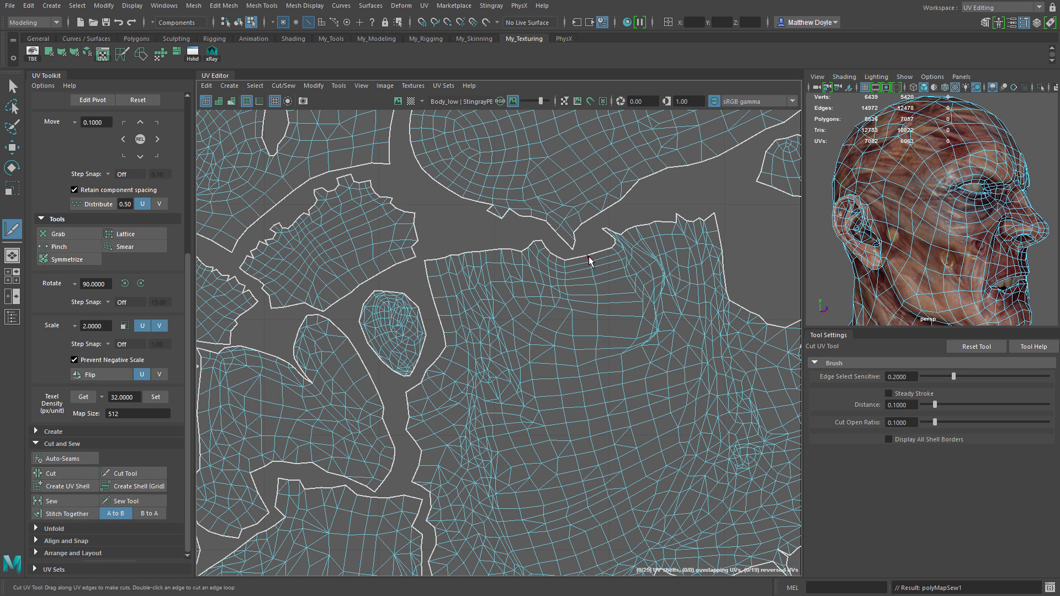
{"action": "left_click_drag", "start_coordinate": [589, 261], "coordinate": [597, 302]}
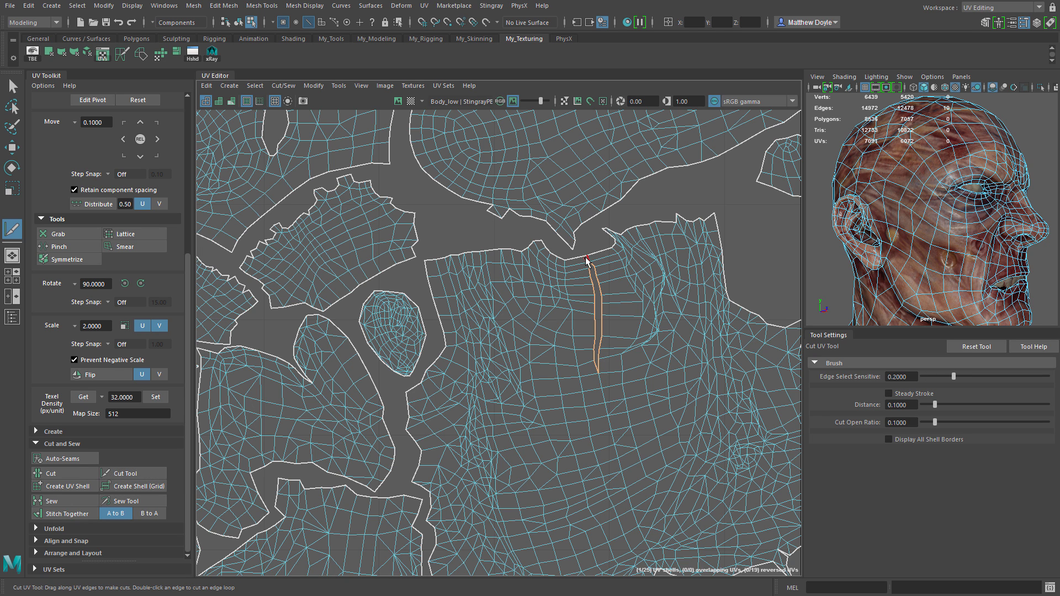
{"action": "left_click_drag", "start_coordinate": [589, 264], "coordinate": [586, 250]}
{"action": "left_click_drag", "start_coordinate": [598, 373], "coordinate": [628, 499]}
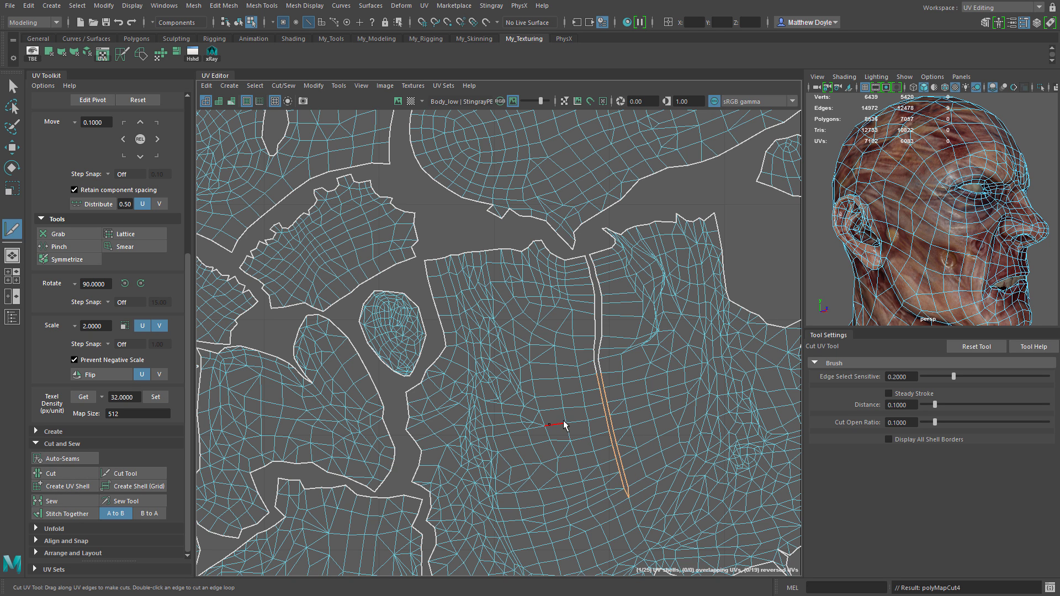
Look over the Unfold tools and expand the Align and Snap tools.
{"action": "left_click", "coordinate": [45, 443]}
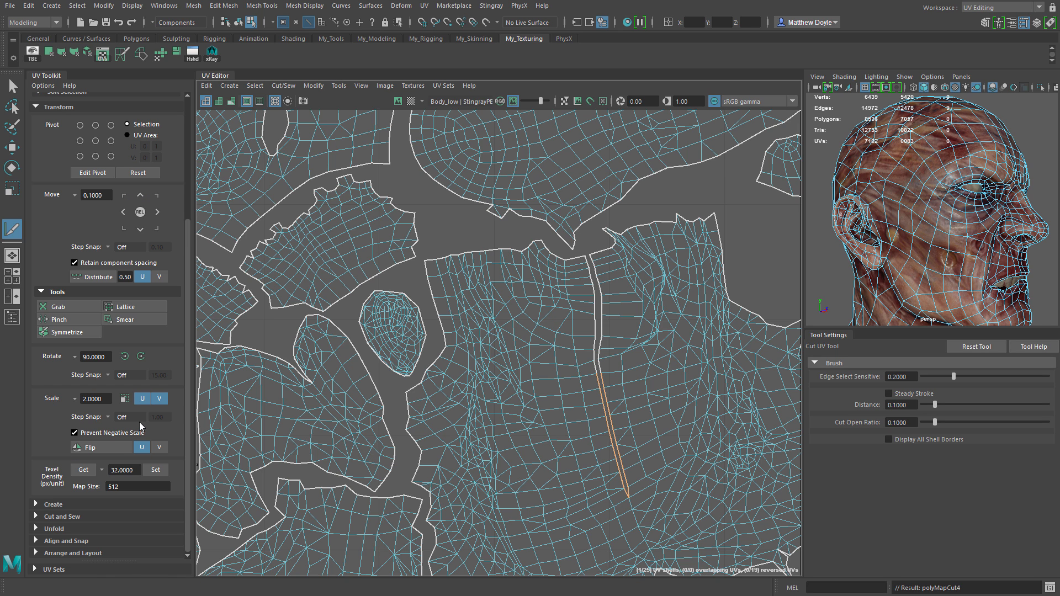
{"action": "left_click", "coordinate": [64, 530]}
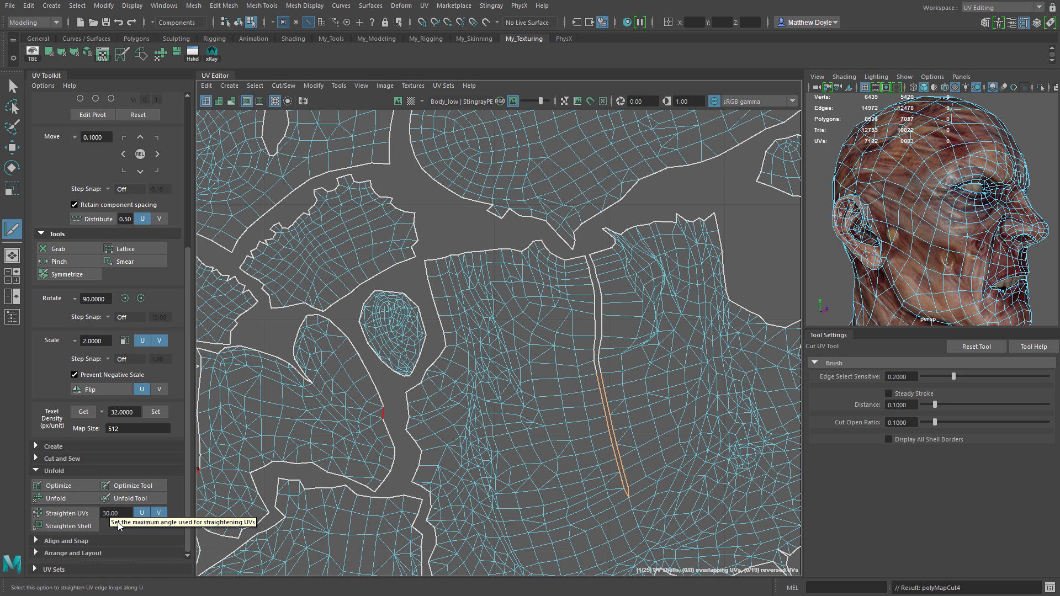
{"action": "left_click", "coordinate": [61, 470]}
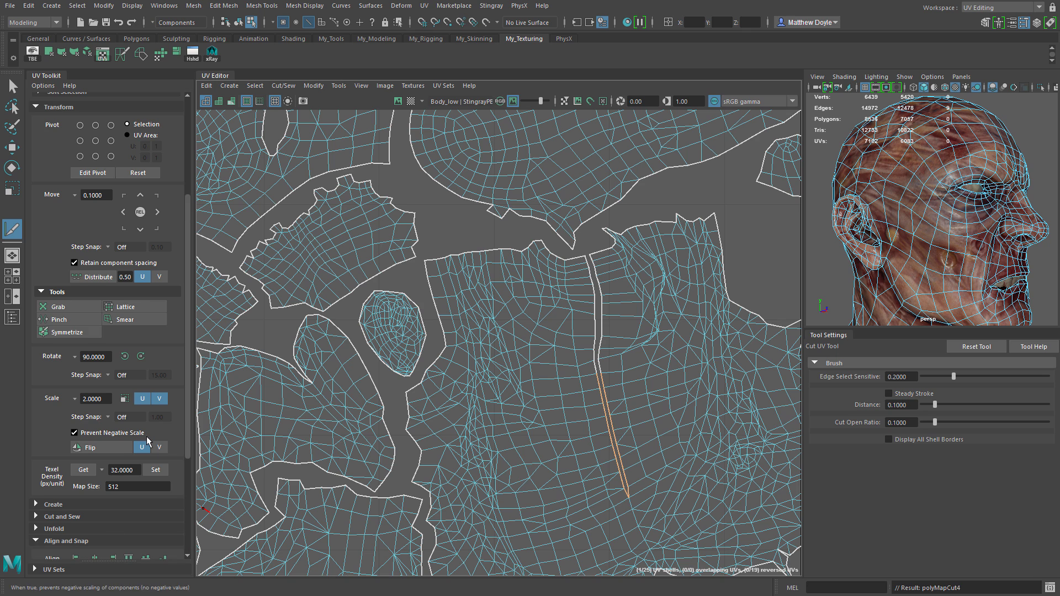
{"action": "left_click", "coordinate": [75, 543]}
{"action": "scroll", "coordinate": [146, 447], "scroll_direction": "down", "scroll_amount": 3}
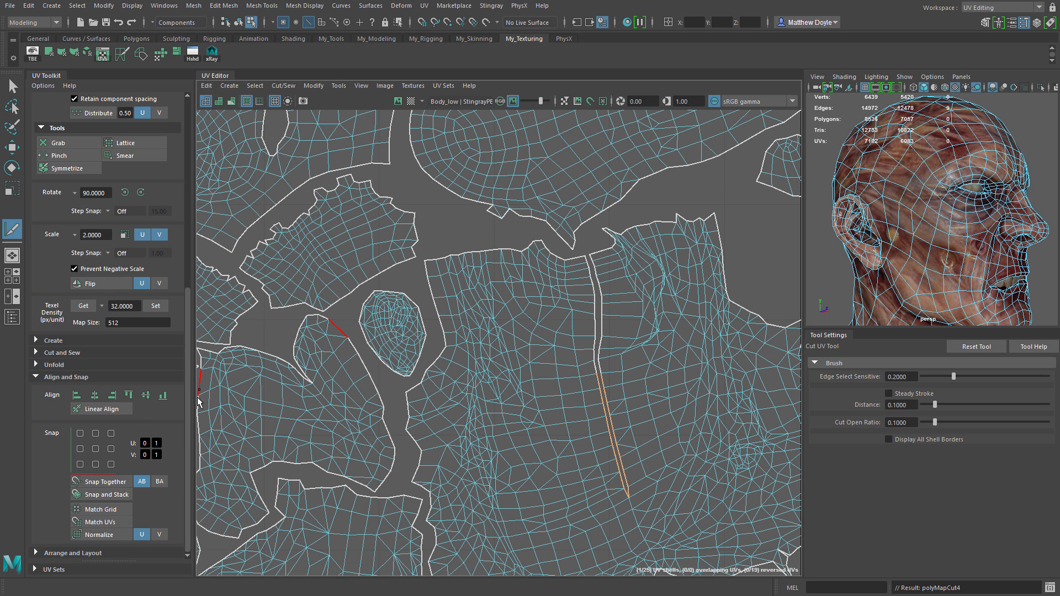
Select the whole torso UV shell and try snapping it to several positions of the UV tile, including top-left, top, top-right and bottom-right.
{"action": "key", "text": "w"}
{"action": "left_click", "coordinate": [560, 319]}
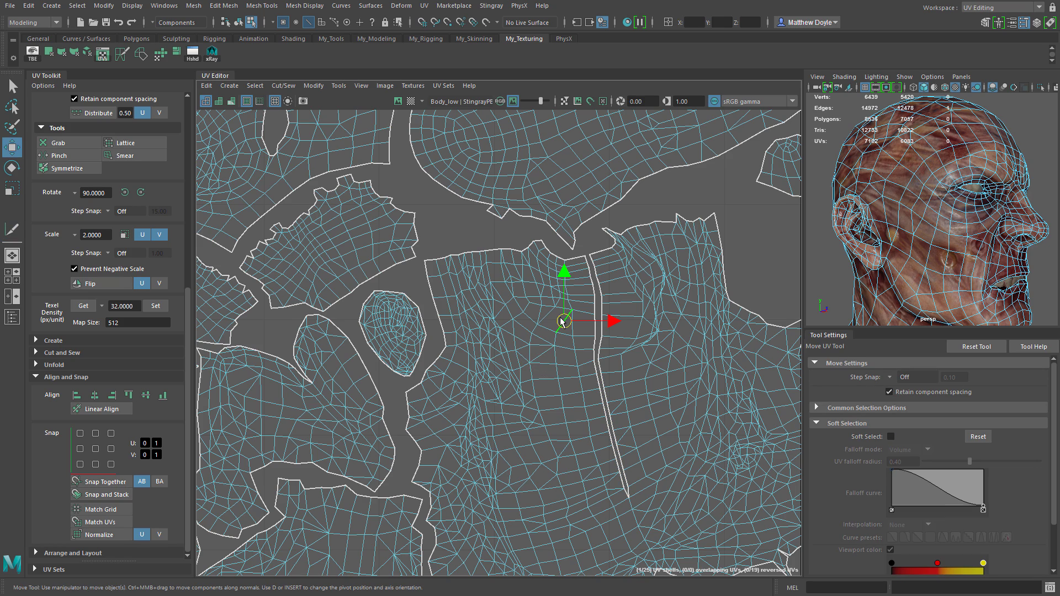
{"action": "right_click_drag", "start_coordinate": [560, 319], "coordinate": [529, 306]}
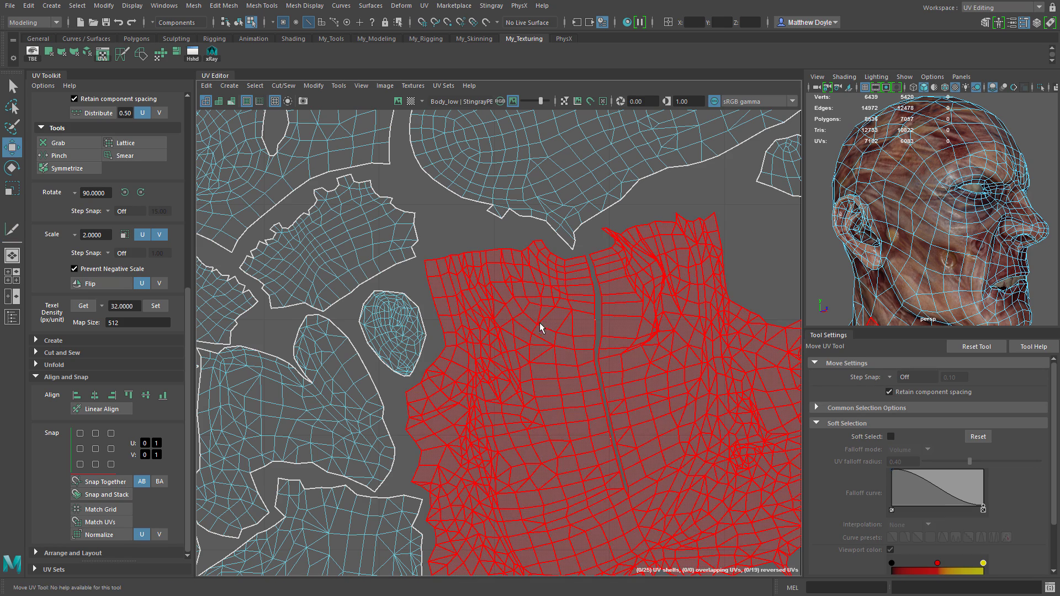
{"action": "left_click", "coordinate": [542, 334]}
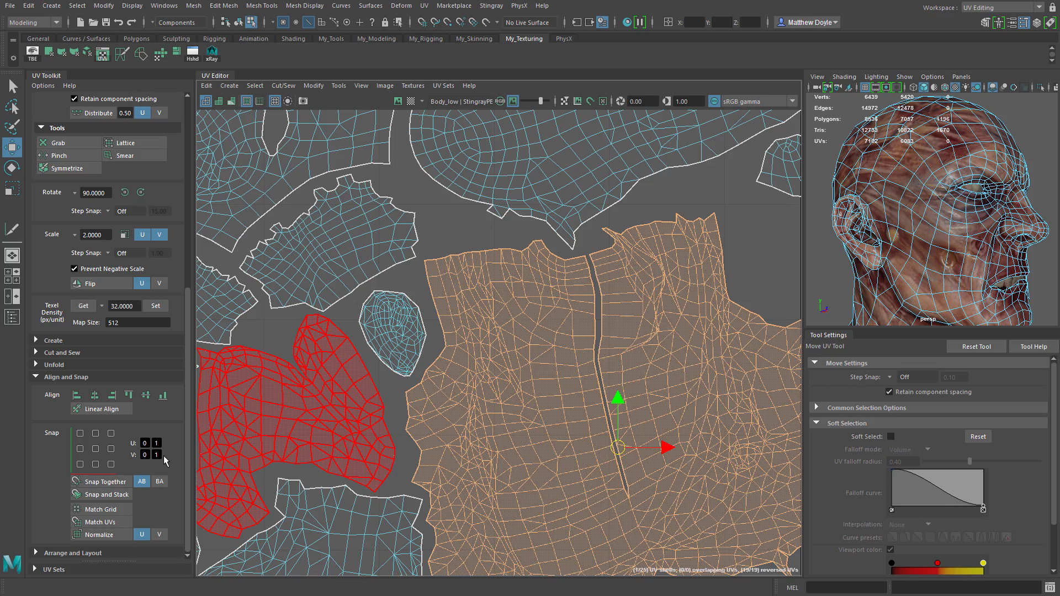
{"action": "scroll", "coordinate": [513, 436], "scroll_direction": "down", "scroll_amount": 3}
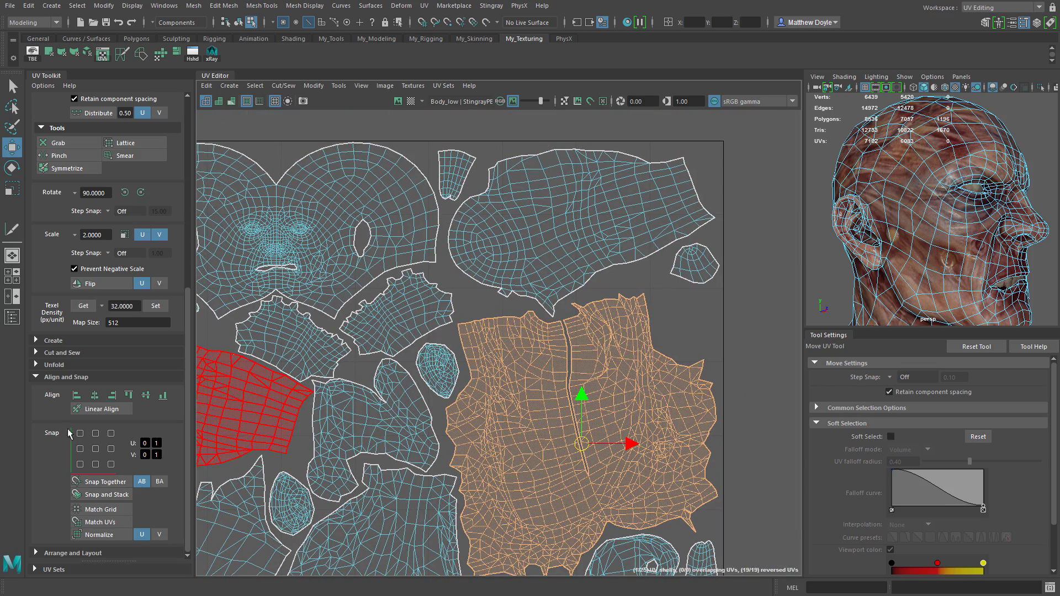
{"action": "left_click", "coordinate": [80, 433]}
{"action": "scroll", "coordinate": [293, 382], "scroll_direction": "down", "scroll_amount": 2}
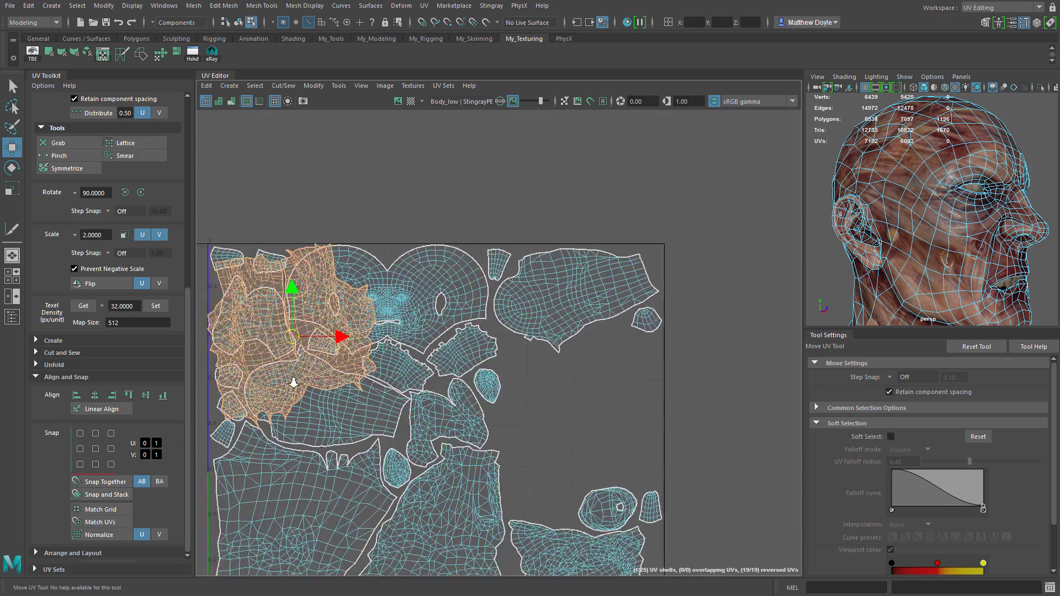
{"action": "middle_click_drag", "start_coordinate": [288, 404], "coordinate": [394, 366], "text": "alt"}
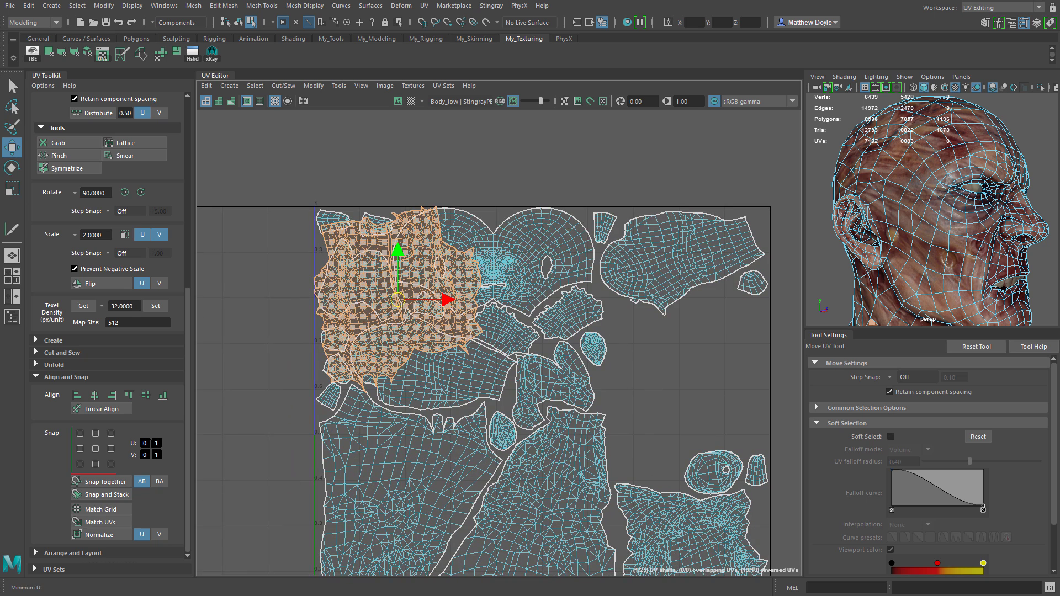
{"action": "left_click", "coordinate": [100, 433]}
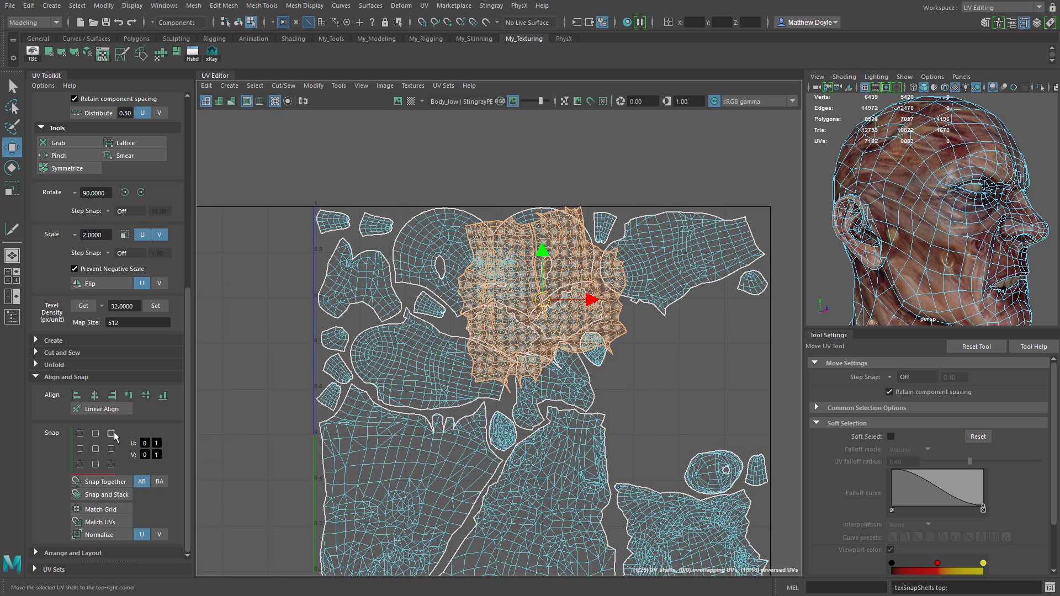
{"action": "left_click", "coordinate": [111, 433]}
{"action": "left_click", "coordinate": [96, 448]}
{"action": "left_click", "coordinate": [111, 464]}
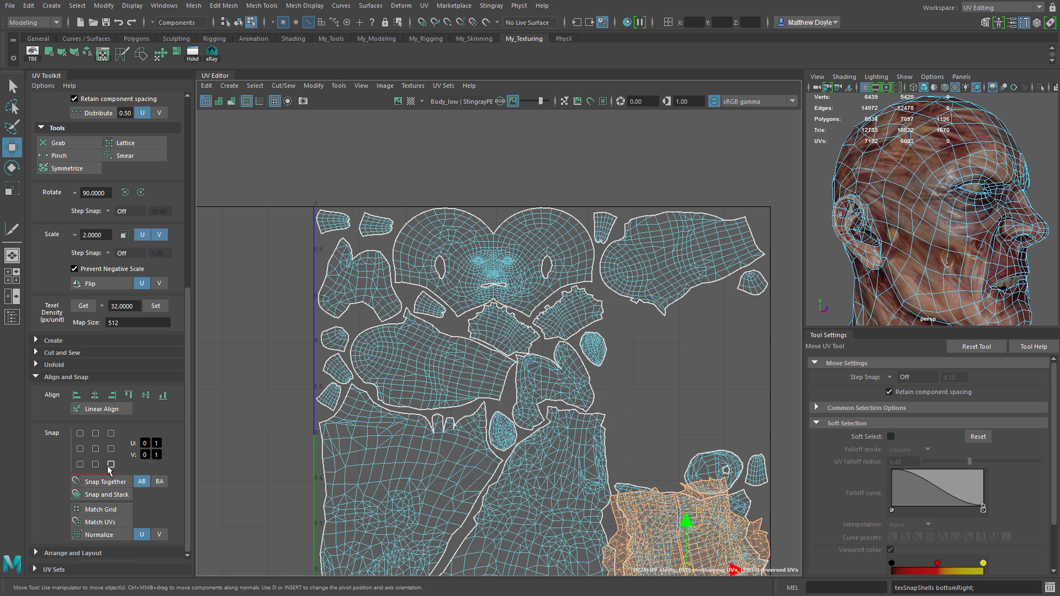
Undo all the snap moves on the torso shell.
{"action": "key", "text": "ctrl+z"}
{"action": "key", "text": "ctrl+z"}
{"action": "key", "text": "ctrl+z"}
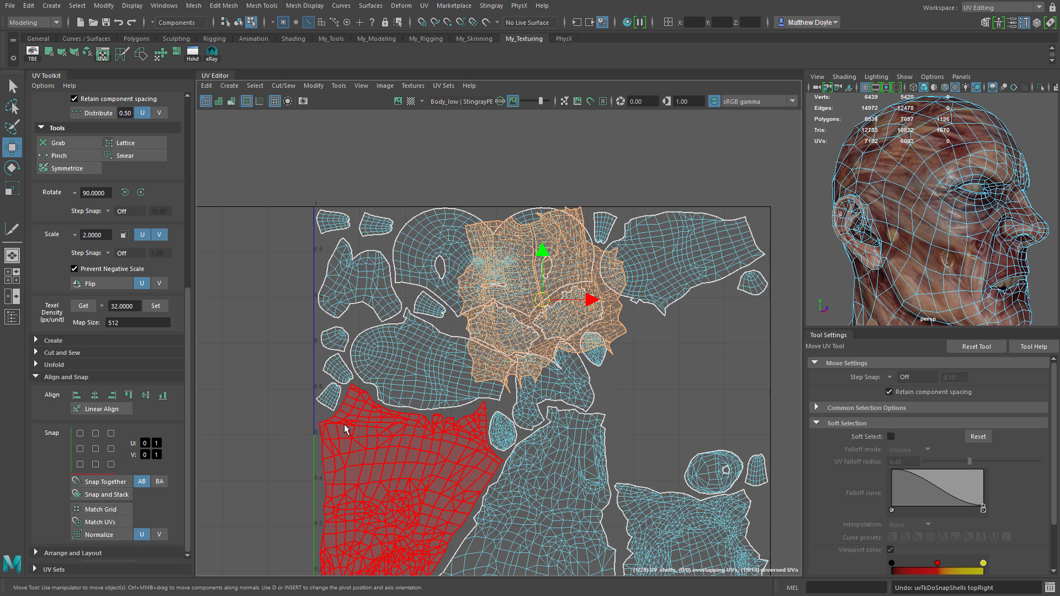
{"action": "key", "text": "ctrl+z"}
{"action": "key", "text": "ctrl+z"}
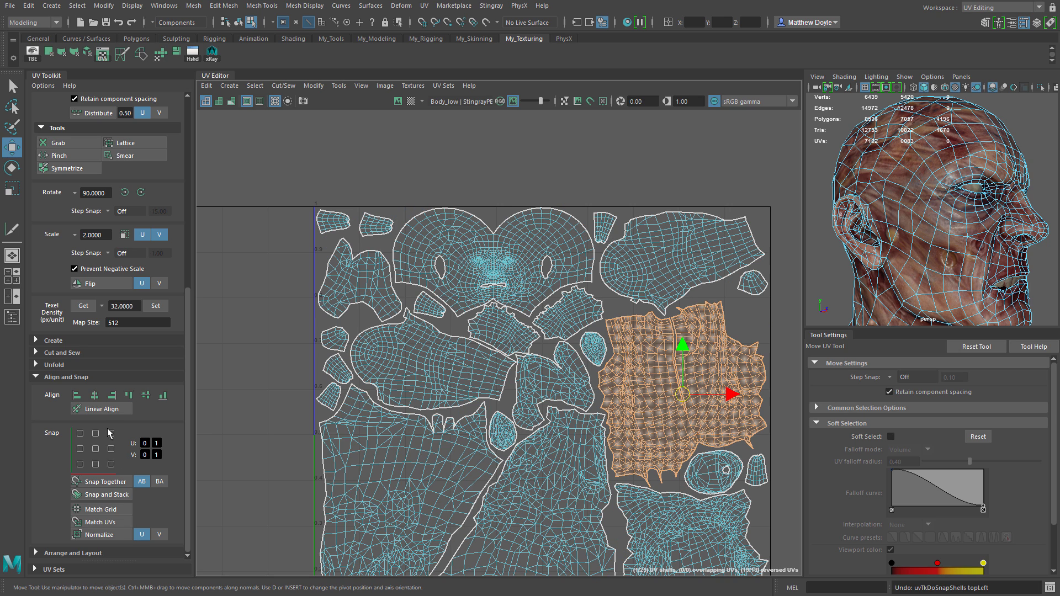
Add the face shell to the selection and try aligning both shells by minimum, maximum and centre U, then by centre, bottom and top V.
{"action": "left_click", "coordinate": [77, 396]}
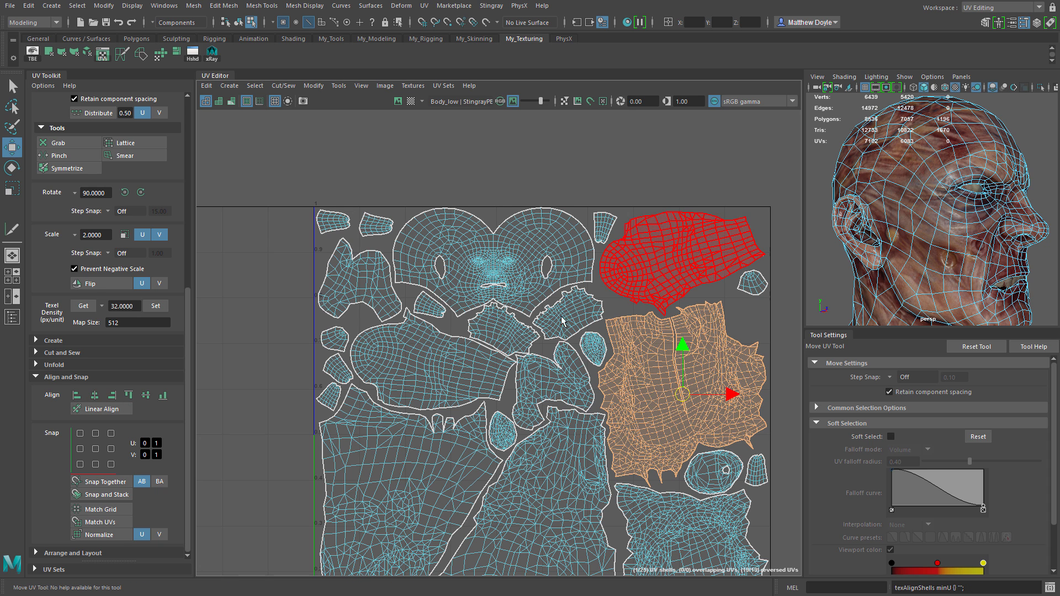
{"action": "left_click", "coordinate": [466, 252], "text": "shift"}
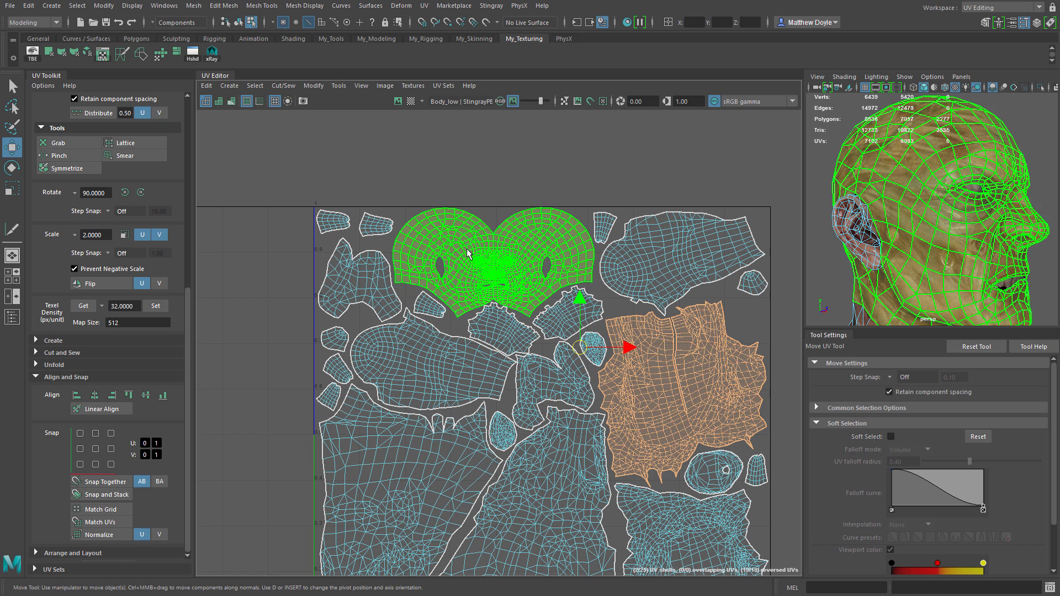
{"action": "left_click", "coordinate": [76, 395]}
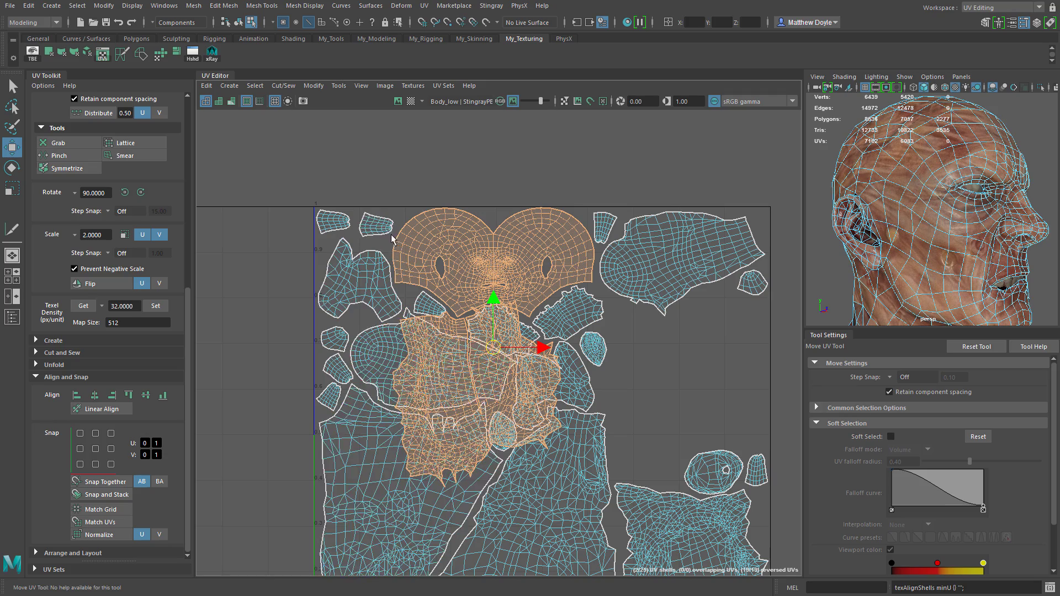
{"action": "left_click", "coordinate": [111, 395]}
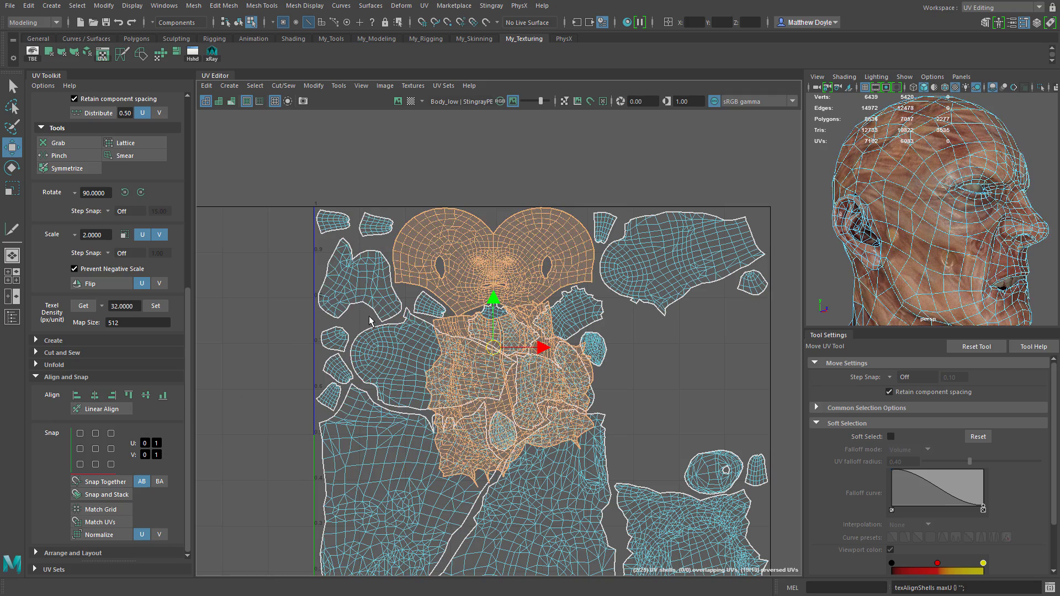
{"action": "left_click", "coordinate": [94, 395]}
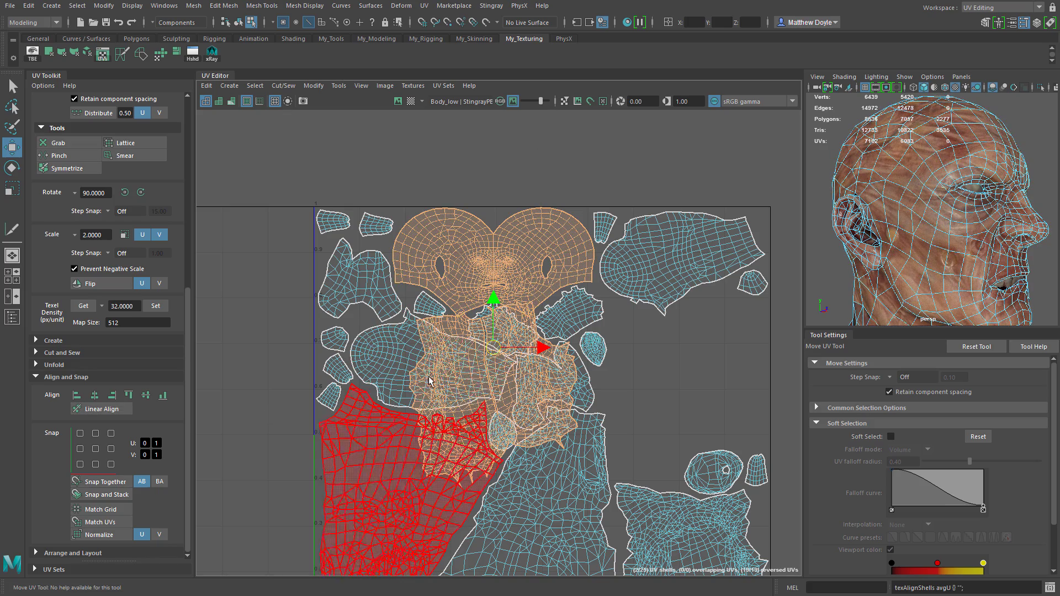
{"action": "left_click", "coordinate": [145, 395]}
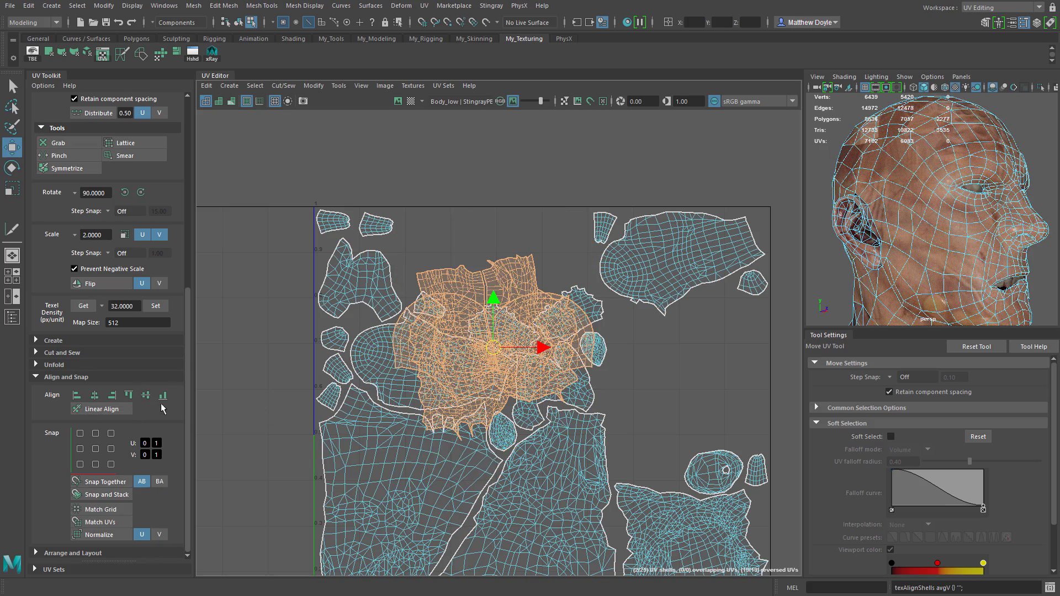
{"action": "left_click", "coordinate": [163, 396]}
{"action": "left_click", "coordinate": [128, 395]}
Undo the alignment changes on the face and torso shells.
{"action": "key", "text": "ctrl+z"}
{"action": "key", "text": "ctrl+z"}
{"action": "key", "text": "ctrl+z"}
{"action": "key", "text": "ctrl+z"}
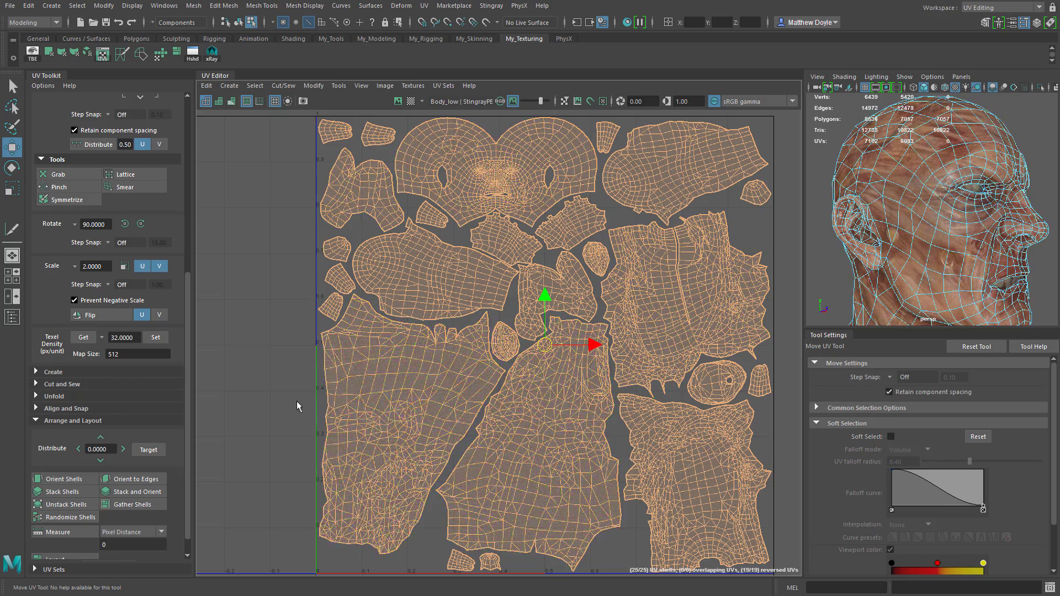
{"action": "middle_click_drag", "start_coordinate": [292, 405], "coordinate": [274, 388], "text": "alt"}
{"action": "right_click_drag", "start_coordinate": [275, 388], "coordinate": [254, 392], "text": "alt"}
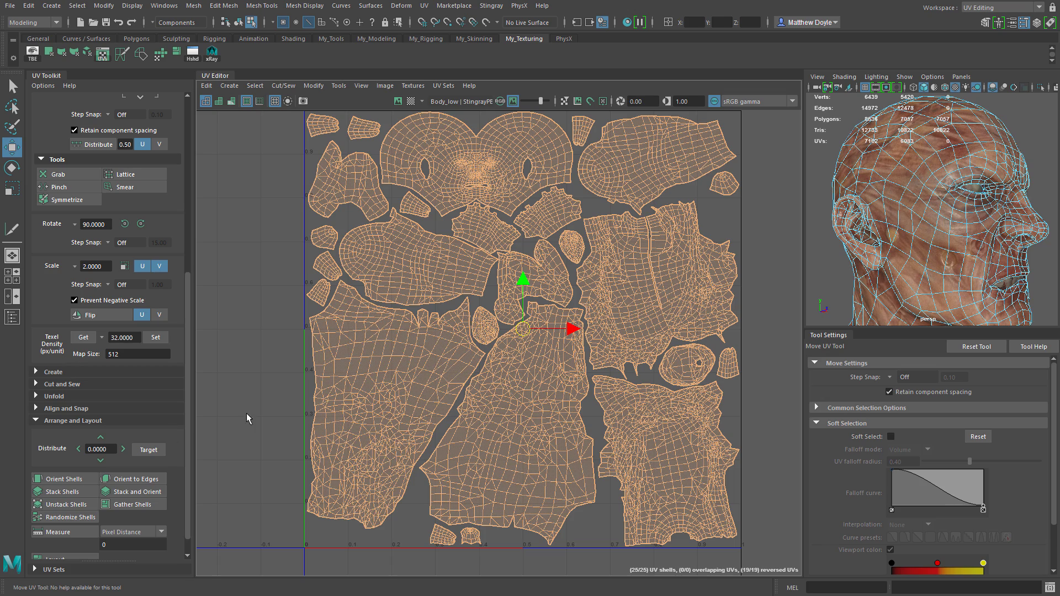
Distribute all selected UV shells in a row along positive U with a spacing of 0.
{"action": "left_click", "coordinate": [123, 450]}
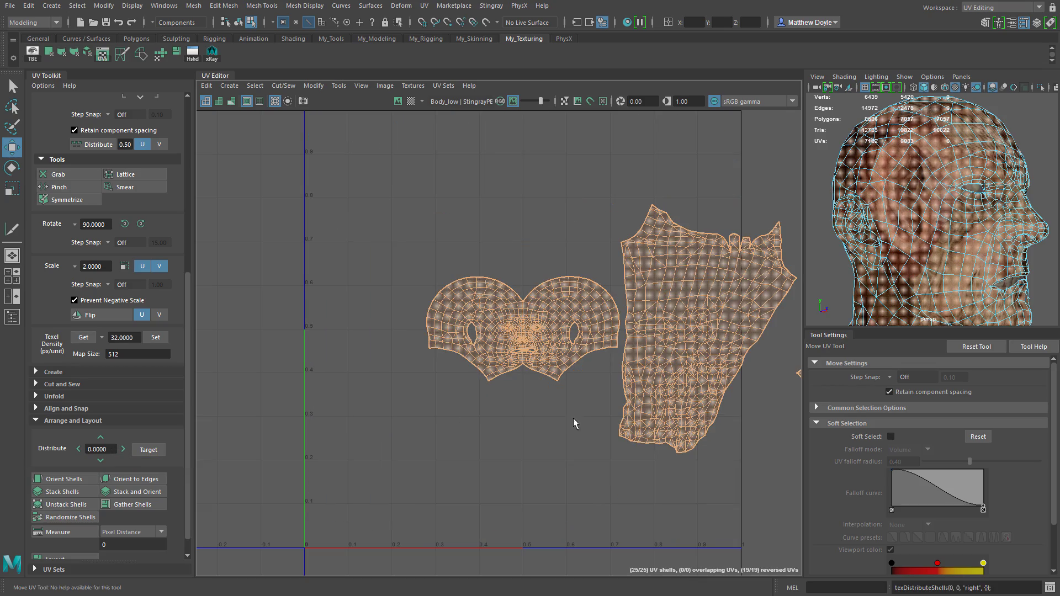
{"action": "right_click_drag", "start_coordinate": [621, 431], "coordinate": [457, 383], "text": "alt"}
{"action": "middle_click_drag", "start_coordinate": [701, 453], "coordinate": [483, 423], "text": "alt"}
{"action": "right_click_drag", "start_coordinate": [685, 442], "coordinate": [496, 409], "text": "alt"}
{"action": "middle_click_drag", "start_coordinate": [650, 444], "coordinate": [406, 393], "text": "alt"}
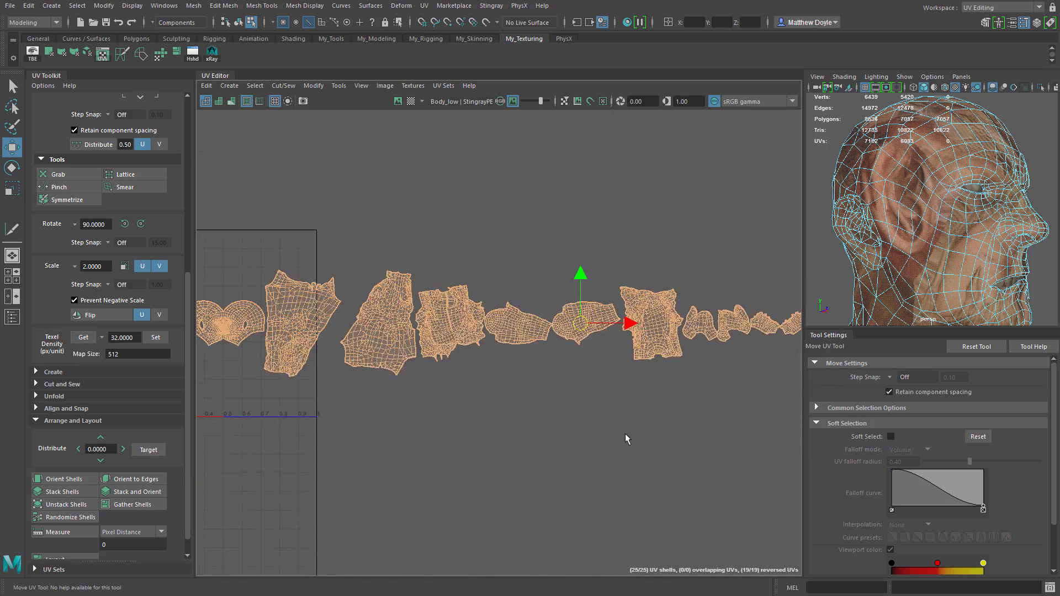
{"action": "right_click_drag", "start_coordinate": [625, 435], "coordinate": [436, 394], "text": "alt"}
{"action": "middle_click_drag", "start_coordinate": [601, 433], "coordinate": [436, 393], "text": "alt"}
{"action": "right_click_drag", "start_coordinate": [668, 435], "coordinate": [519, 401], "text": "alt"}
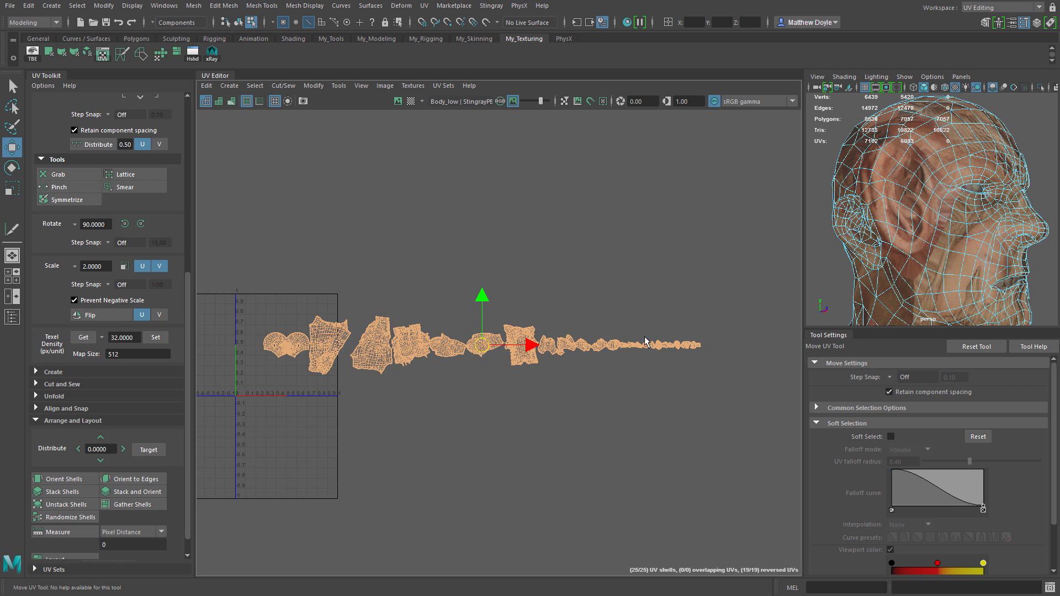
{"action": "middle_click_drag", "start_coordinate": [330, 422], "coordinate": [444, 398], "text": "alt"}
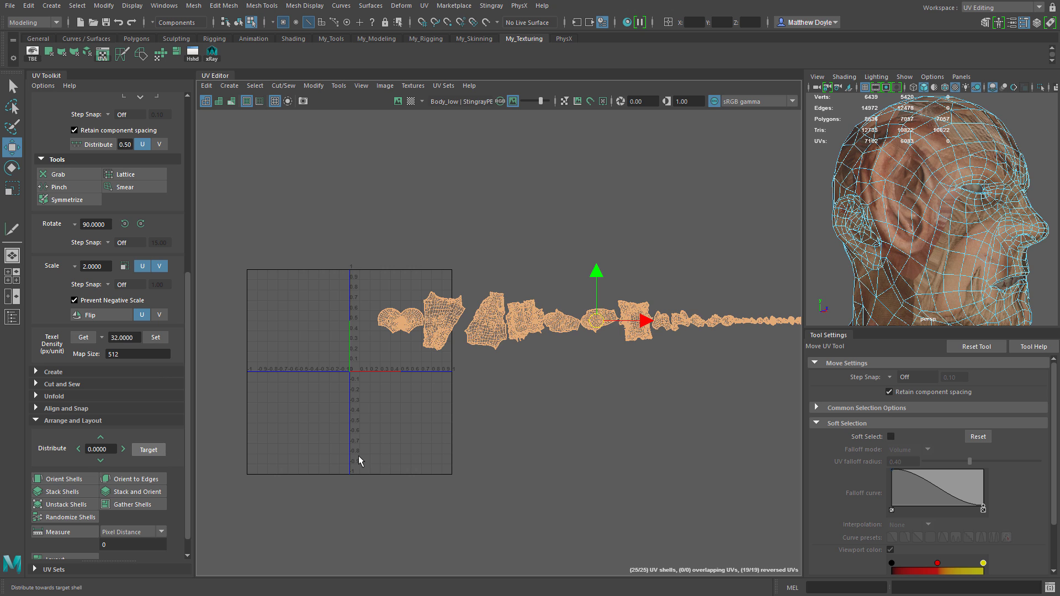
Undo the zero-spacing distribution of the shells.
{"action": "key", "text": "ctrl+z"}
{"action": "middle_click_drag", "start_coordinate": [405, 431], "coordinate": [484, 392], "text": "alt"}
{"action": "right_click_drag", "start_coordinate": [389, 386], "coordinate": [479, 455], "text": "alt"}
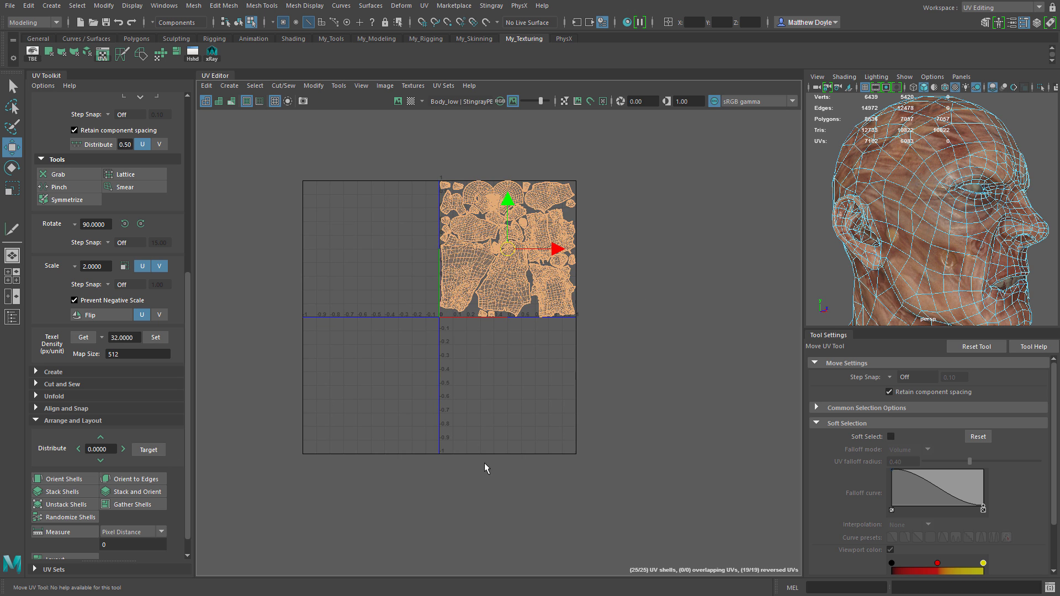
Set the distribution spacing to 1 and distribute all shells along positive U.
{"action": "left_click", "coordinate": [105, 448]}
{"action": "type", "text": "1"}
{"action": "key", "text": "Return"}
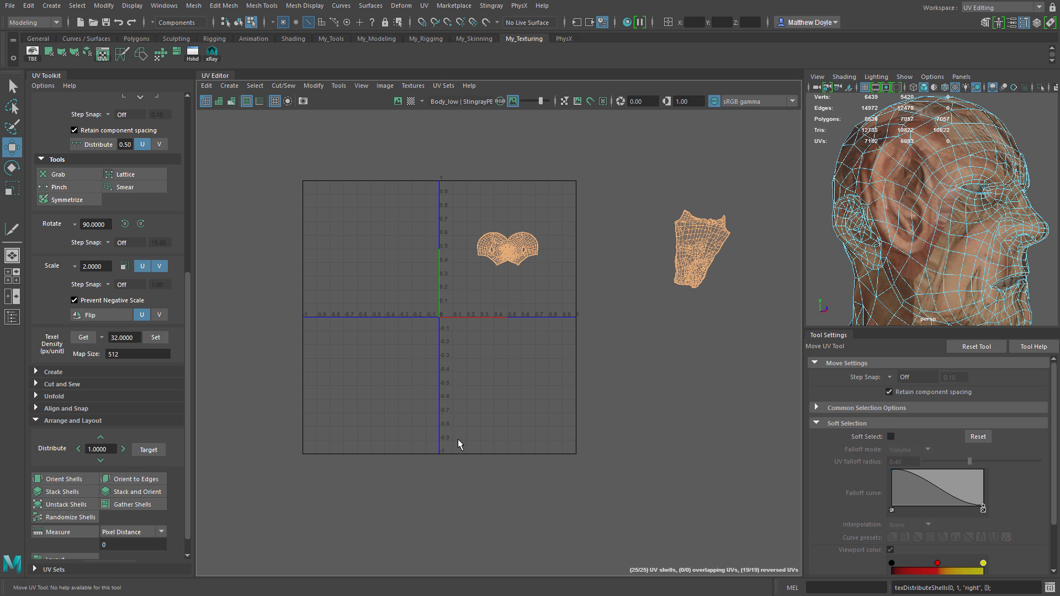
{"action": "right_click_drag", "start_coordinate": [597, 393], "coordinate": [469, 367], "text": "alt"}
{"action": "middle_click_drag", "start_coordinate": [611, 400], "coordinate": [377, 421], "text": "alt"}
{"action": "right_click_drag", "start_coordinate": [598, 443], "coordinate": [478, 426], "text": "alt"}
{"action": "middle_click_drag", "start_coordinate": [577, 444], "coordinate": [539, 438], "text": "alt"}
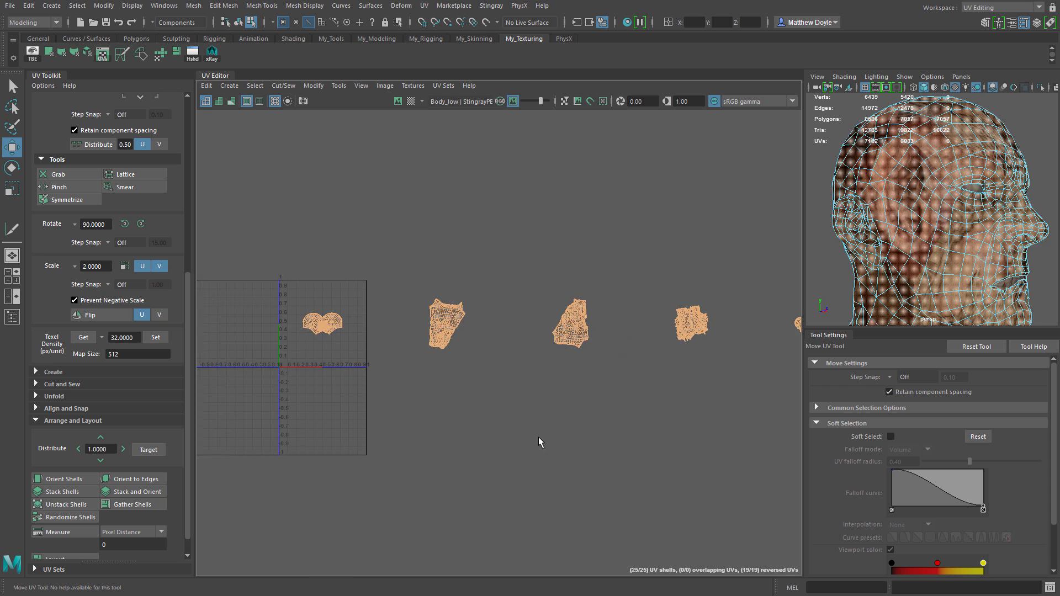
{"action": "right_click_drag", "start_coordinate": [596, 442], "coordinate": [457, 409], "text": "alt"}
{"action": "middle_click_drag", "start_coordinate": [548, 447], "coordinate": [471, 417], "text": "alt"}
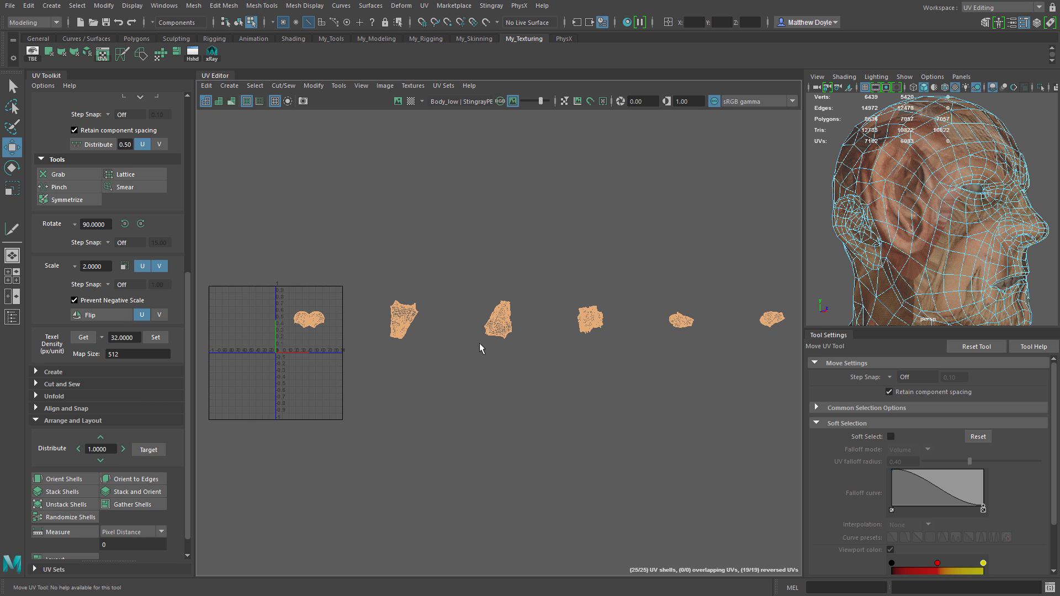
Examine the gaps between the distributed shells, from the face shell to the arm shells, against the UV tile width.
{"action": "middle_click_drag", "start_coordinate": [575, 406], "coordinate": [619, 391], "text": "alt"}
{"action": "right_click_drag", "start_coordinate": [364, 348], "coordinate": [612, 402], "text": "alt"}
{"action": "middle_click_drag", "start_coordinate": [376, 387], "coordinate": [503, 434], "text": "alt"}
{"action": "right_click_drag", "start_coordinate": [366, 263], "coordinate": [577, 441], "text": "alt"}
{"action": "middle_click_drag", "start_coordinate": [482, 434], "coordinate": [463, 386], "text": "alt"}
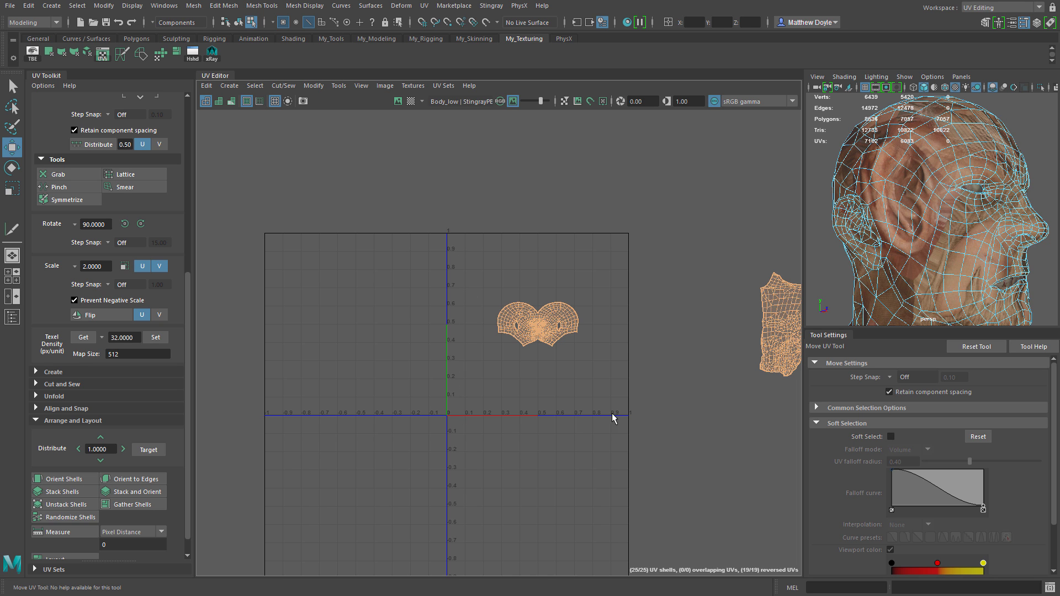
{"action": "middle_click_drag", "start_coordinate": [563, 424], "coordinate": [395, 406], "text": "alt"}
{"action": "right_click_drag", "start_coordinate": [545, 449], "coordinate": [521, 445], "text": "alt"}
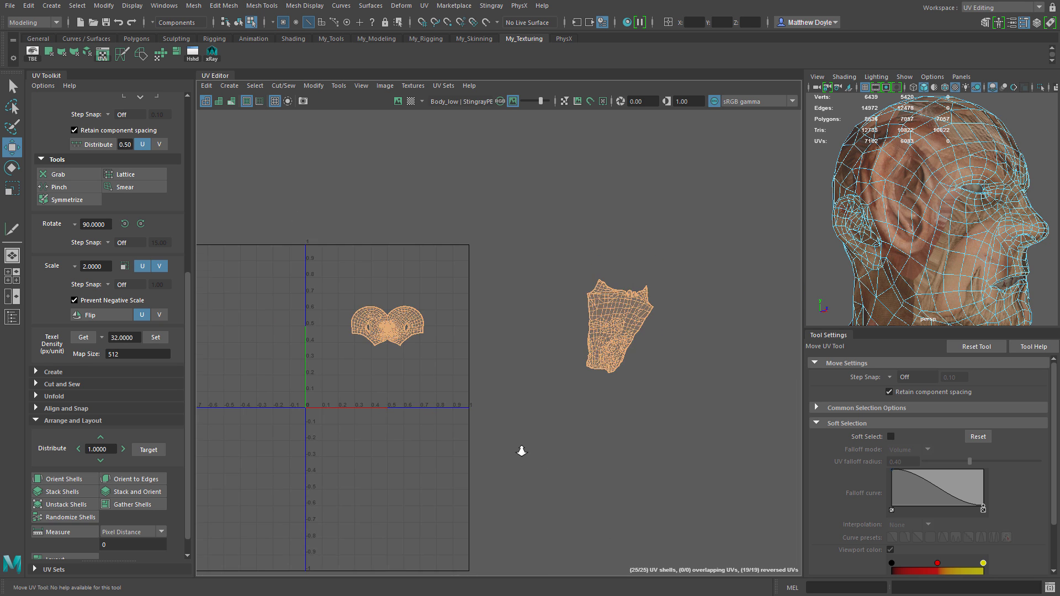
{"action": "middle_click_drag", "start_coordinate": [542, 435], "coordinate": [475, 432], "text": "alt"}
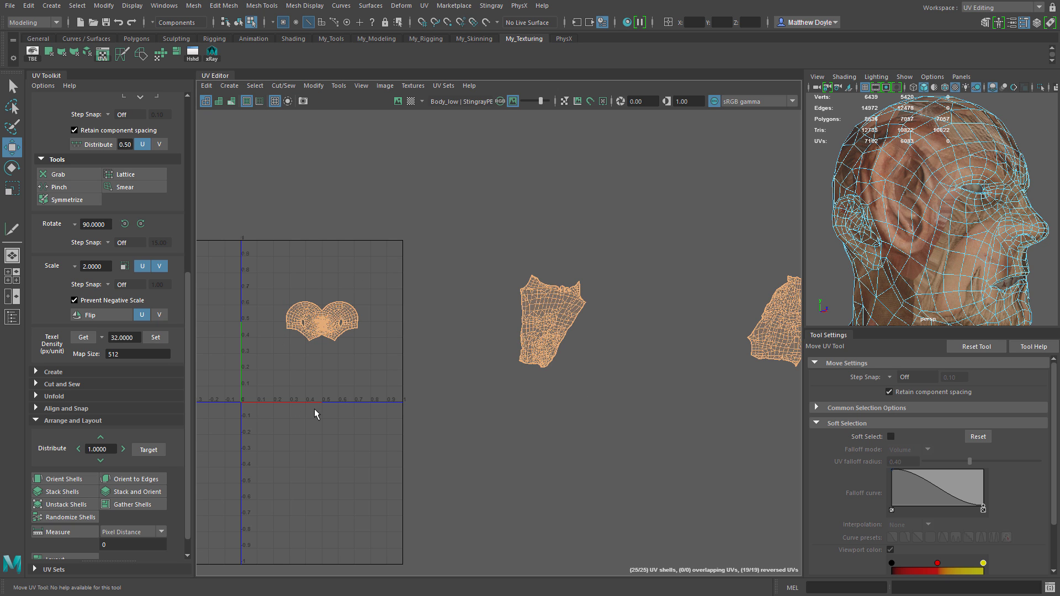
{"action": "left_click", "coordinate": [319, 329]}
{"action": "middle_click_drag", "start_coordinate": [458, 403], "coordinate": [443, 409], "text": "alt"}
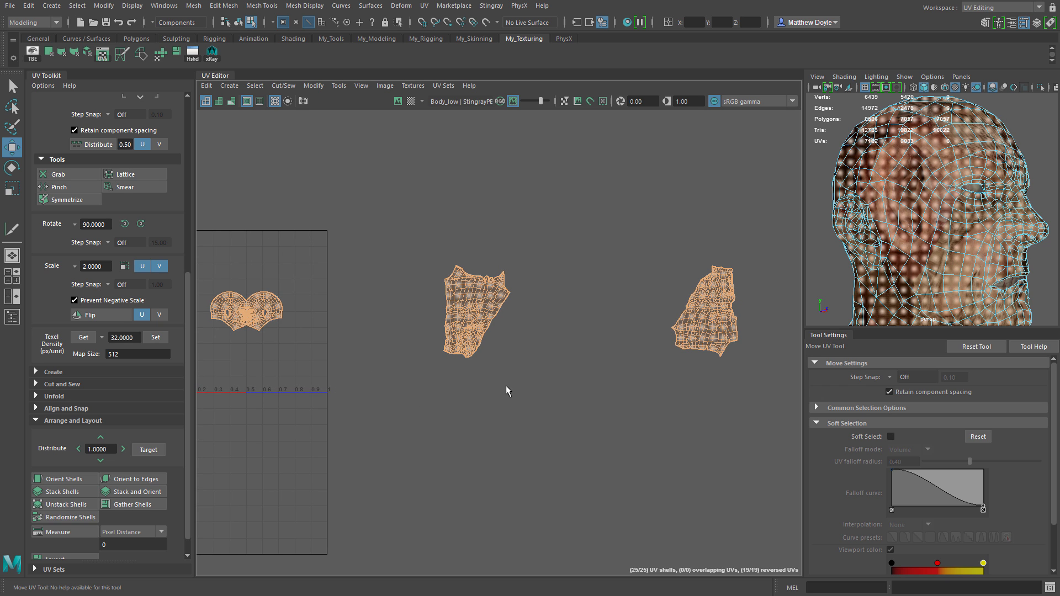
{"action": "middle_click_drag", "start_coordinate": [522, 386], "coordinate": [365, 381], "text": "alt"}
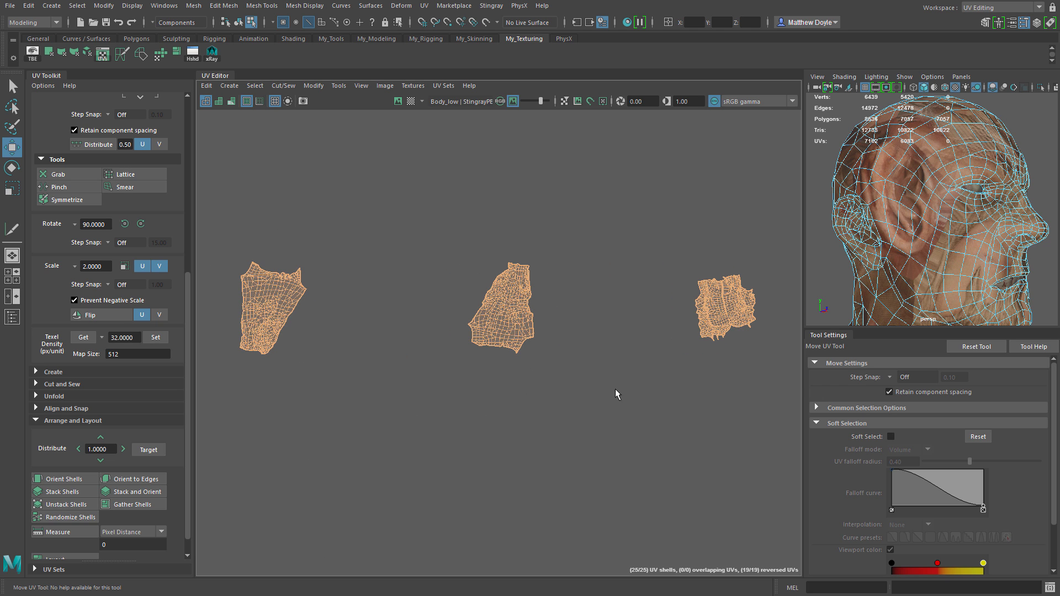
{"action": "middle_click_drag", "start_coordinate": [615, 390], "coordinate": [393, 410], "text": "alt"}
{"action": "middle_click_drag", "start_coordinate": [595, 394], "coordinate": [385, 416], "text": "alt"}
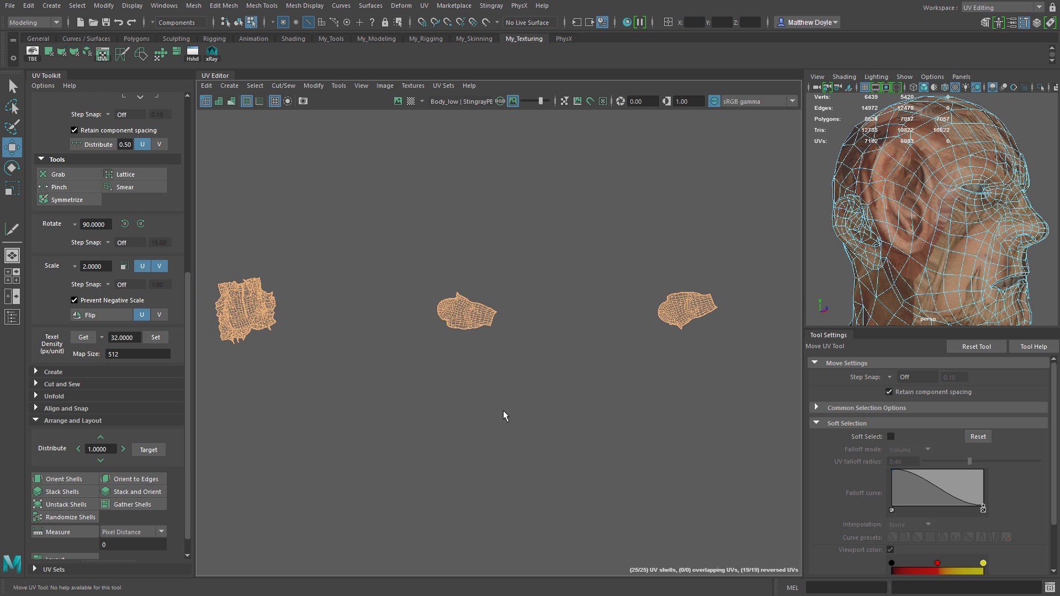
Undo the one-unit distribution to restore the packed arrangement of the shells in the UV tile.
{"action": "right_click_drag", "start_coordinate": [532, 424], "coordinate": [291, 409], "text": "alt"}
{"action": "middle_click_drag", "start_coordinate": [291, 410], "coordinate": [518, 421], "text": "alt"}
{"action": "right_click_drag", "start_coordinate": [403, 361], "coordinate": [446, 382], "text": "alt"}
{"action": "middle_click_drag", "start_coordinate": [513, 418], "coordinate": [634, 454], "text": "alt"}
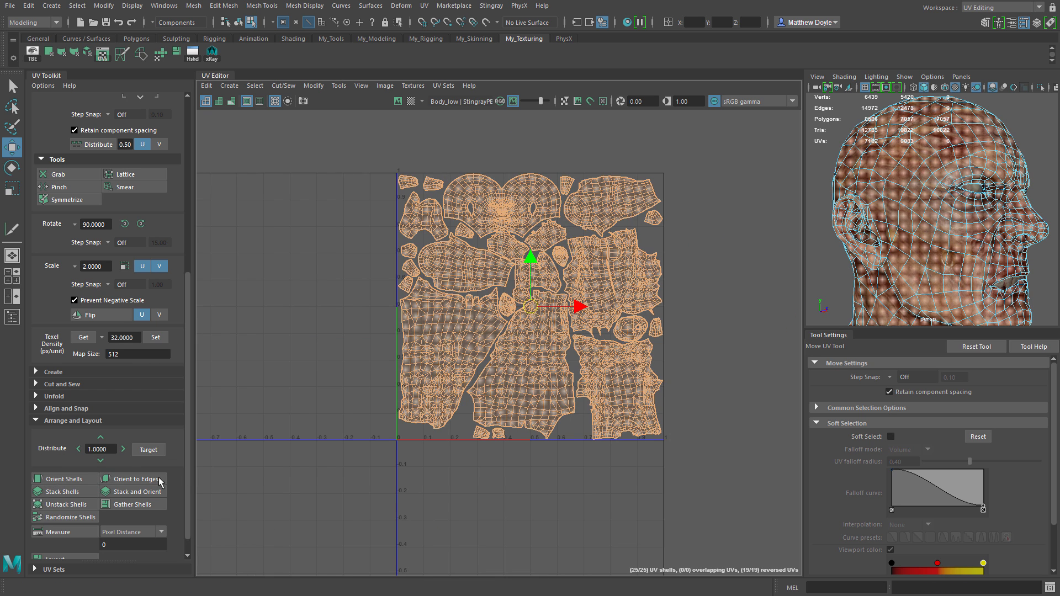
Try Orient Shells on all UV shells, followed by stacking them on top of each other.
{"action": "left_click", "coordinate": [61, 479]}
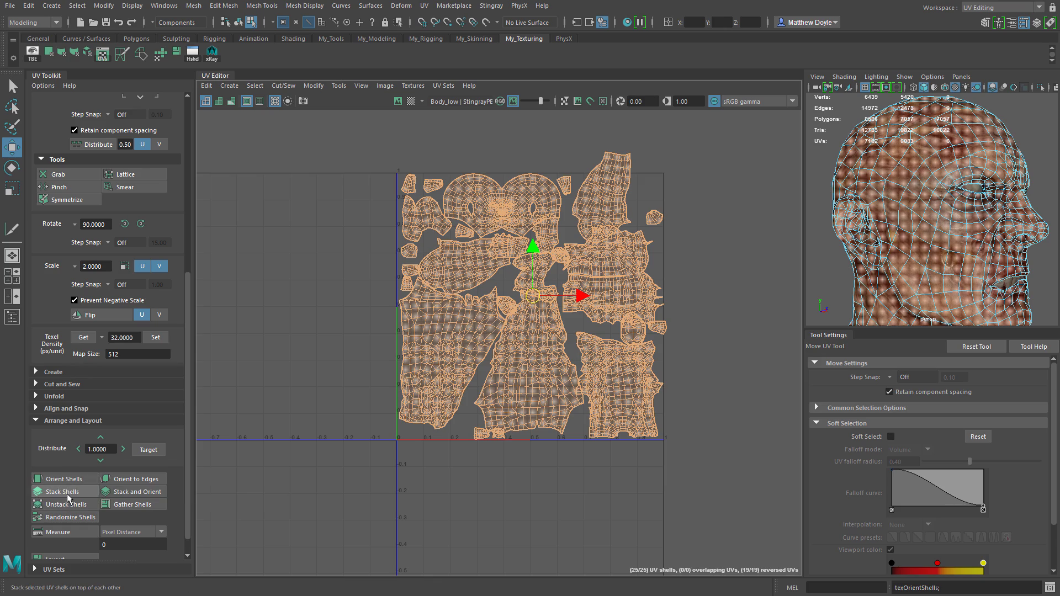
{"action": "left_click", "coordinate": [68, 494]}
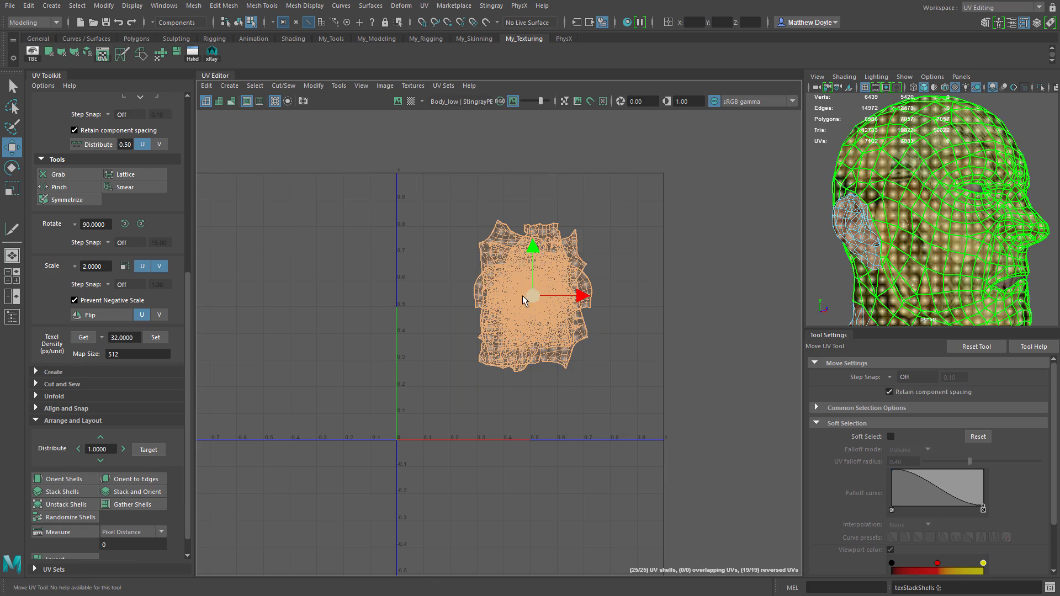
{"action": "right_click_drag", "start_coordinate": [390, 248], "coordinate": [464, 349], "text": "alt"}
Try unstacking the piled shells, followed by Stack and Orient on all of them.
{"action": "left_click", "coordinate": [71, 503]}
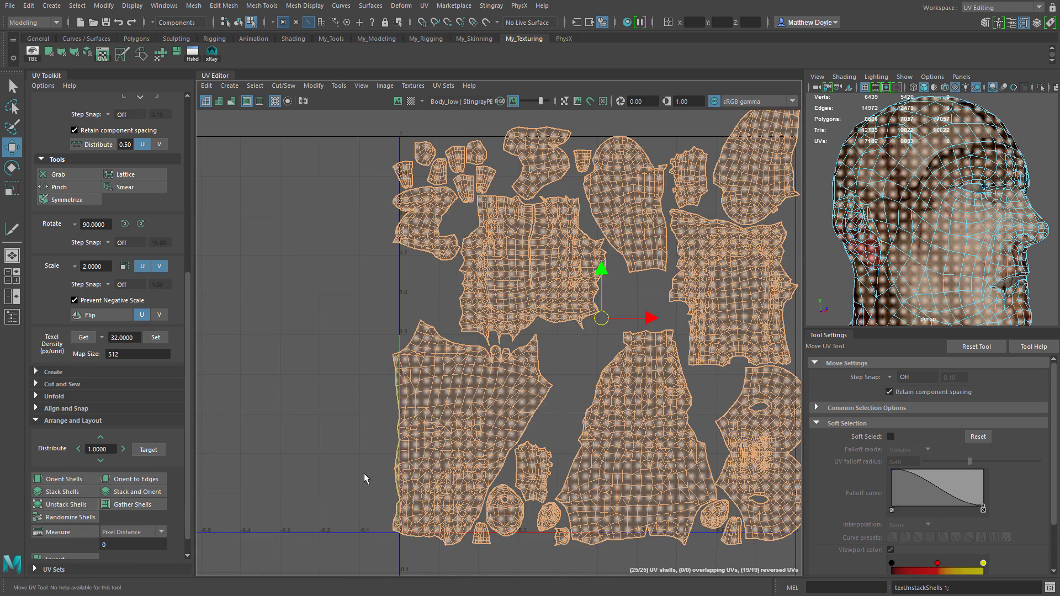
{"action": "left_click", "coordinate": [137, 491]}
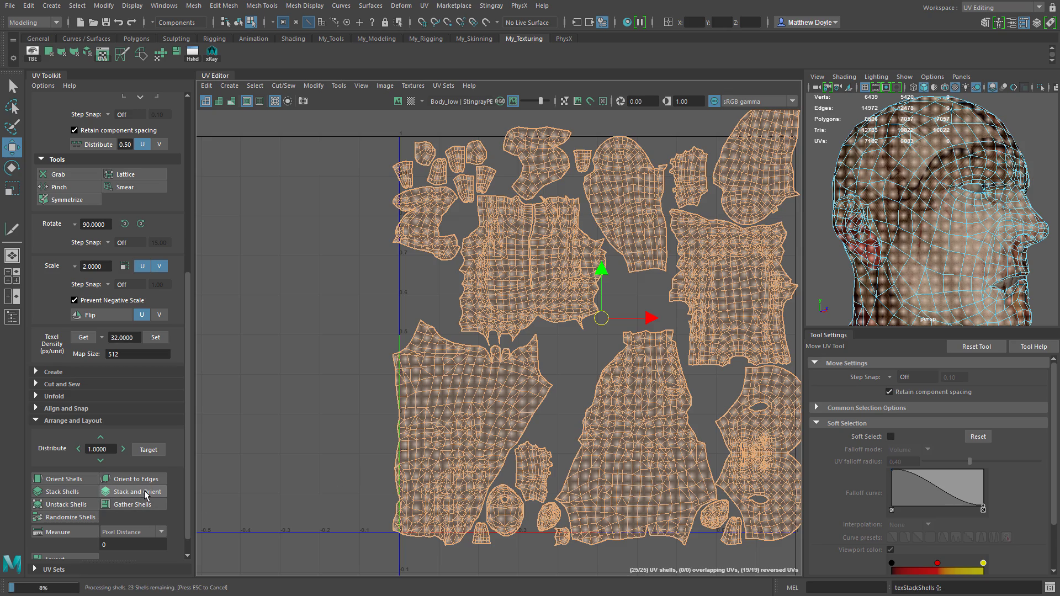
Try Randomize Shells several times on all UV shells.
{"action": "left_click", "coordinate": [69, 517]}
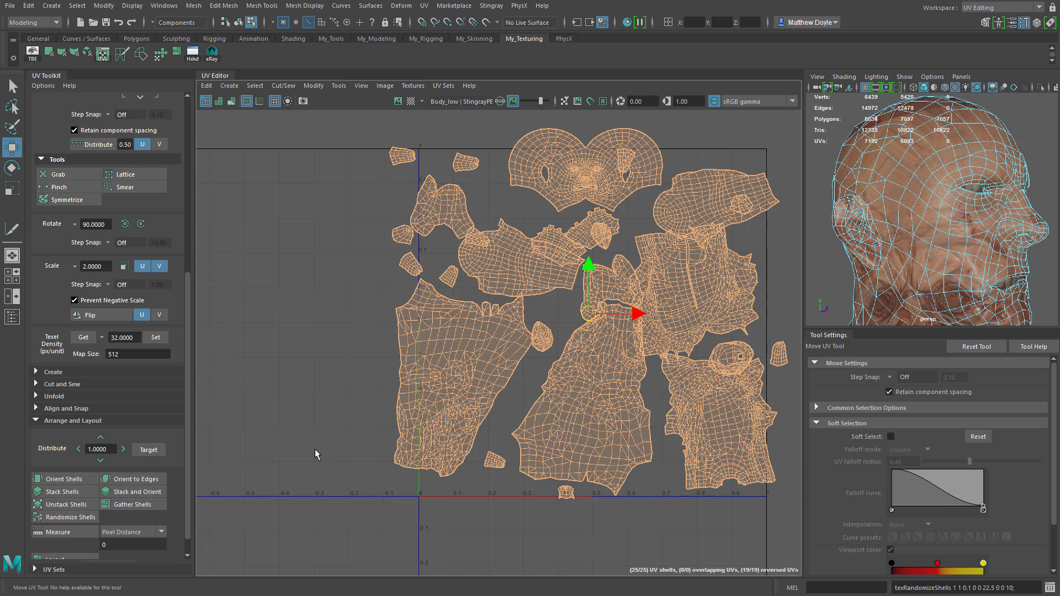
{"action": "left_click", "coordinate": [78, 521]}
{"action": "left_click", "coordinate": [79, 521]}
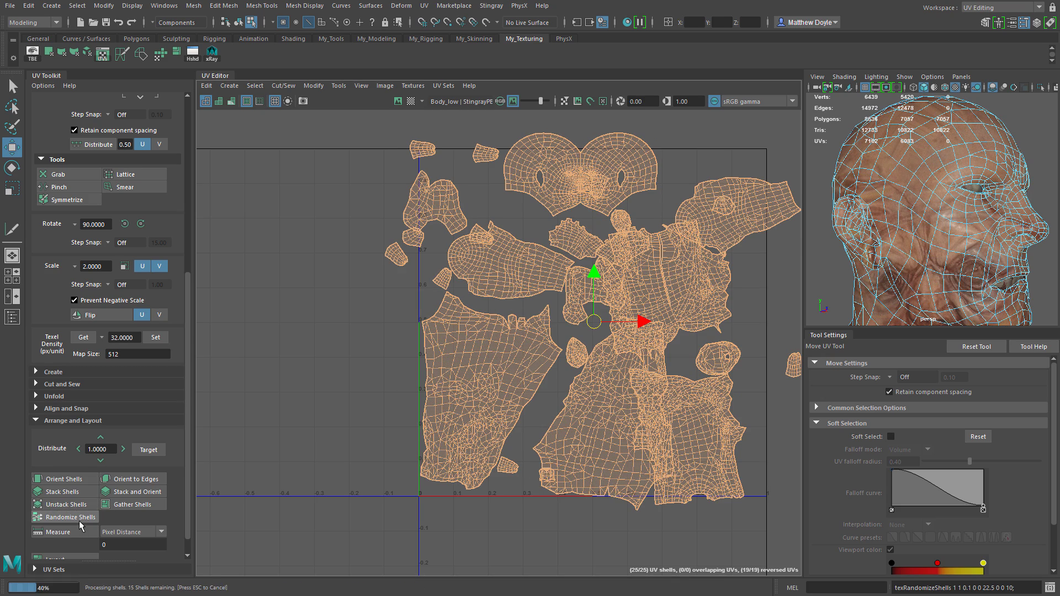
{"action": "left_click", "coordinate": [78, 521]}
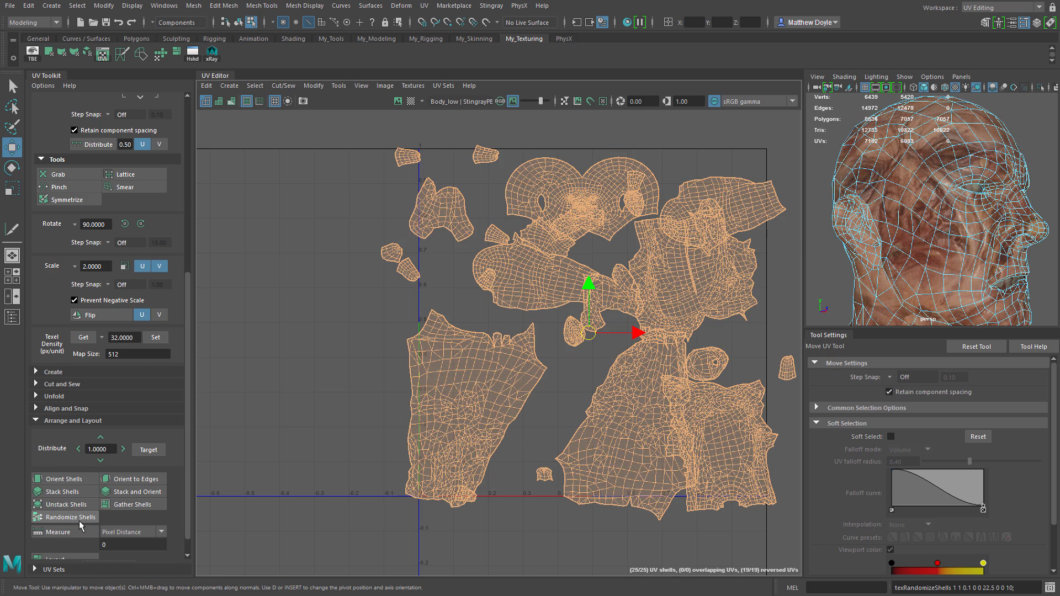
Measure the pixel distance across all selected shells, close the results and clear the selection.
{"action": "left_click", "coordinate": [78, 521]}
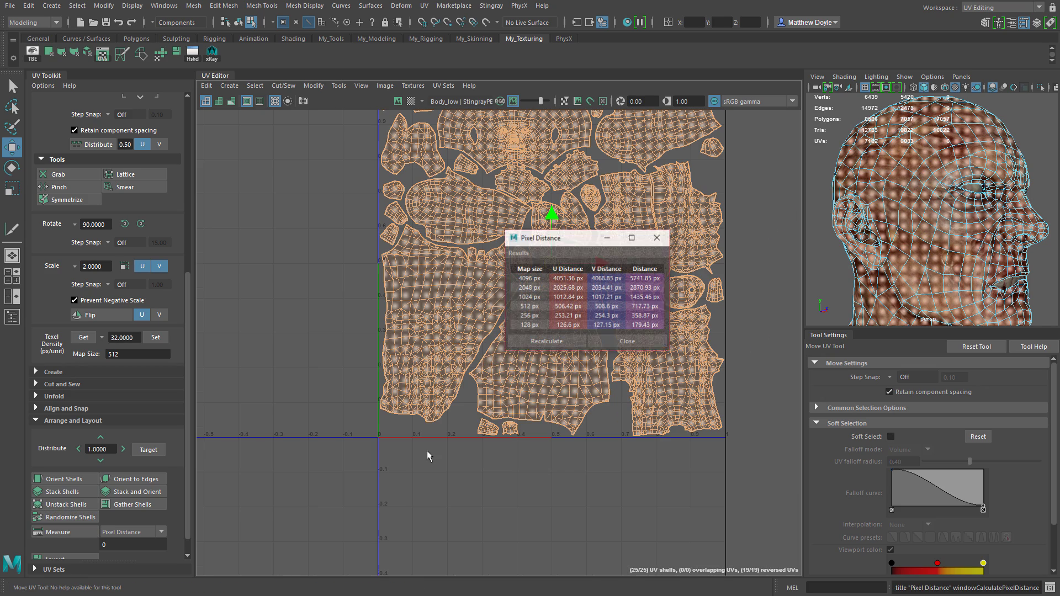
{"action": "left_click", "coordinate": [530, 389]}
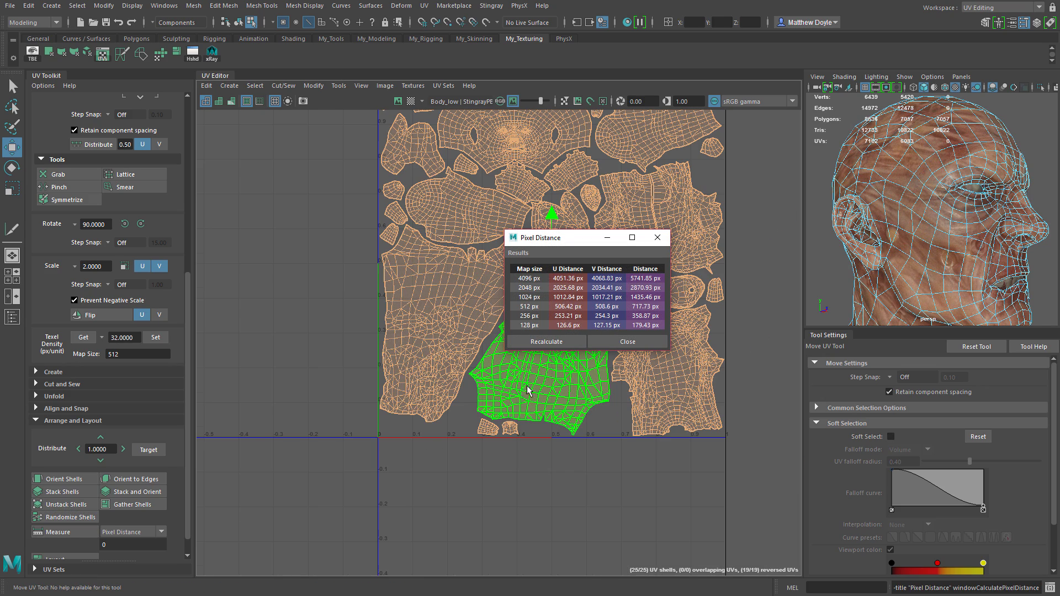
{"action": "left_click", "coordinate": [628, 342]}
{"action": "left_click", "coordinate": [422, 426]}
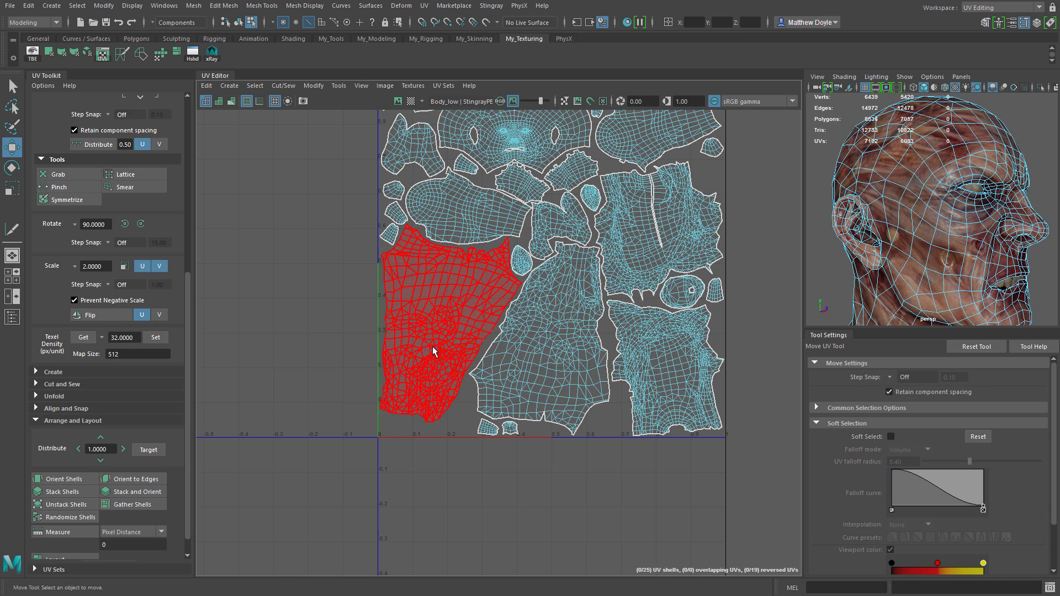
Select the large shell in the UV tile's lower-left corner, measure its pixel distance and close the results.
{"action": "left_click", "coordinate": [433, 350]}
{"action": "left_click", "coordinate": [81, 533]}
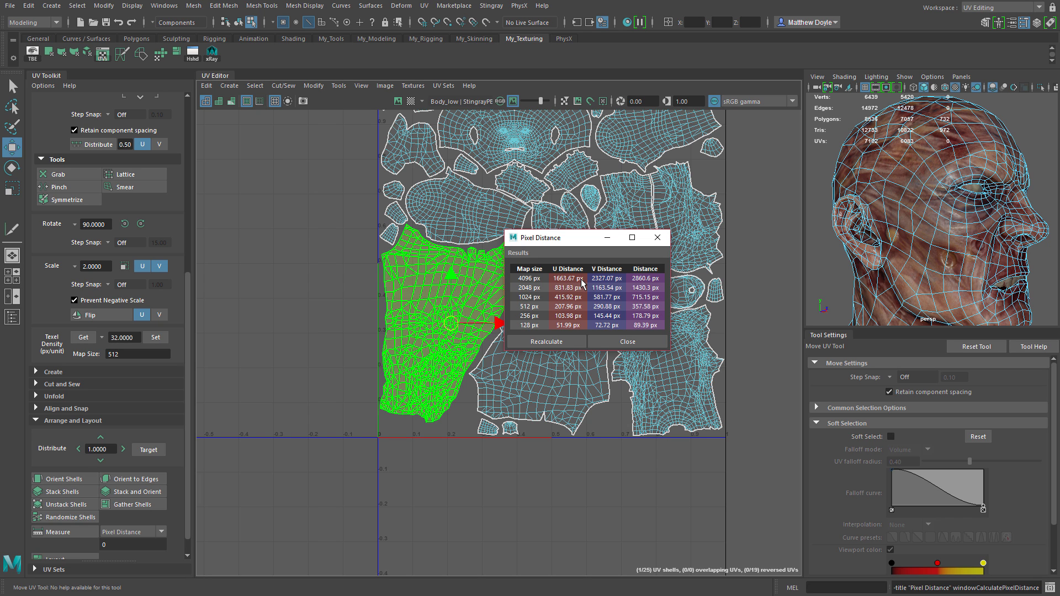
{"action": "left_click", "coordinate": [451, 362]}
{"action": "left_click", "coordinate": [626, 342]}
Measure the selected shell's U Distance and V Distance.
{"action": "left_click", "coordinate": [161, 532]}
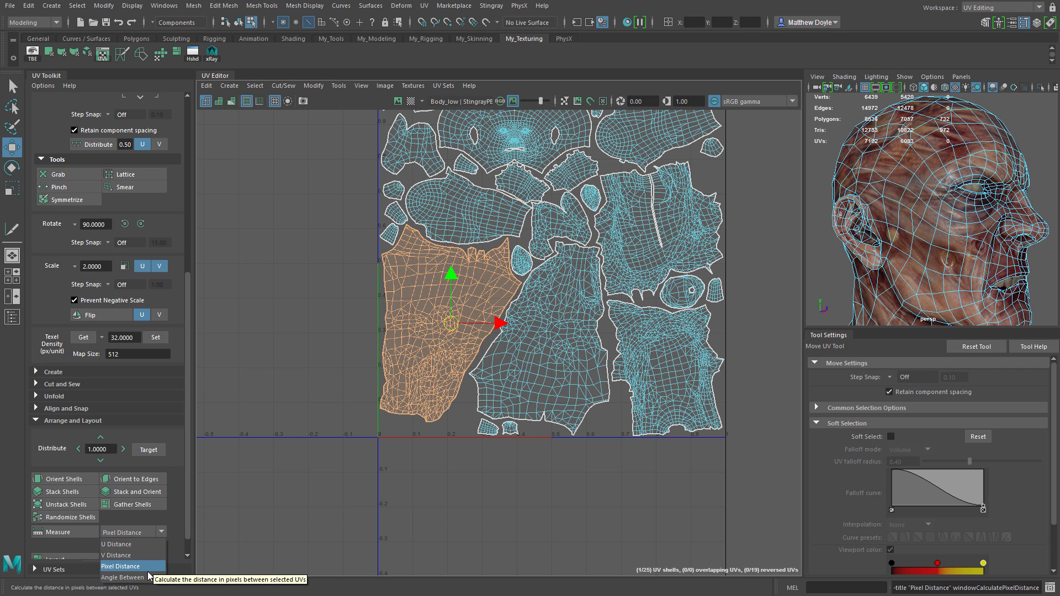
{"action": "left_click", "coordinate": [126, 546]}
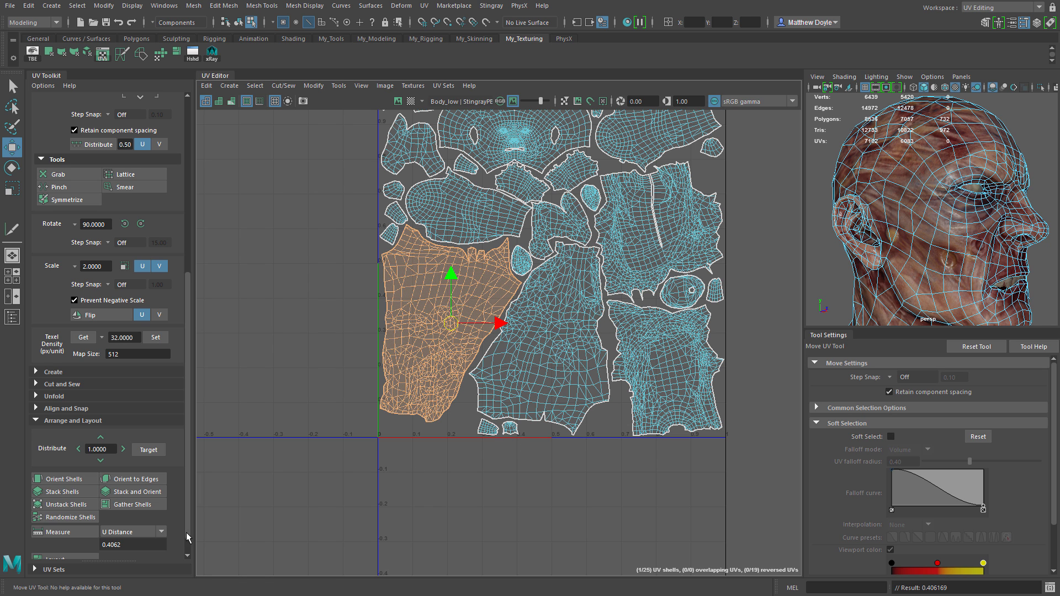
{"action": "left_click", "coordinate": [128, 532]}
{"action": "left_click", "coordinate": [119, 555]}
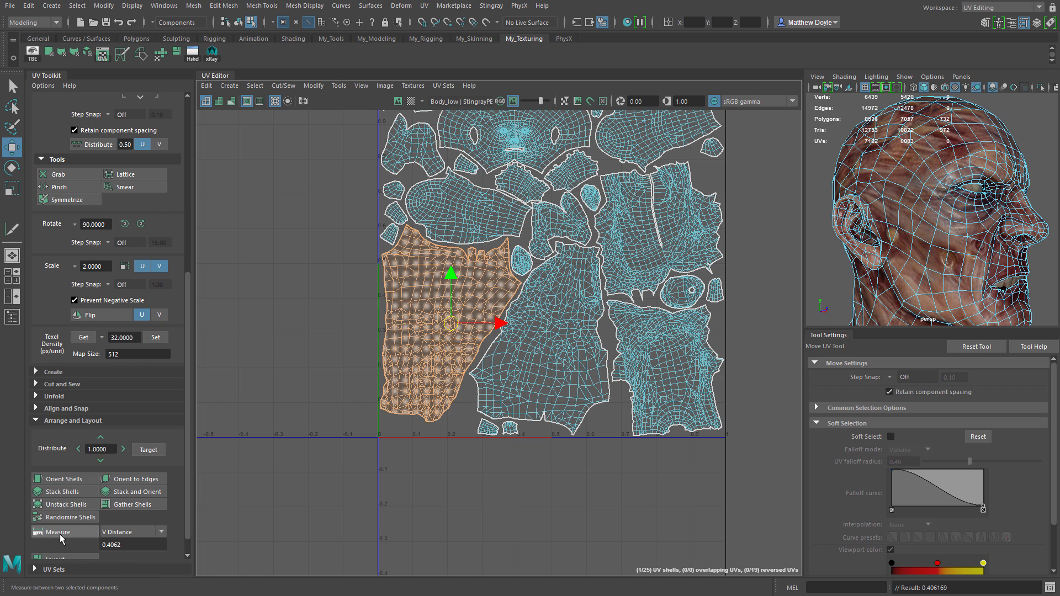
{"action": "left_click", "coordinate": [59, 533]}
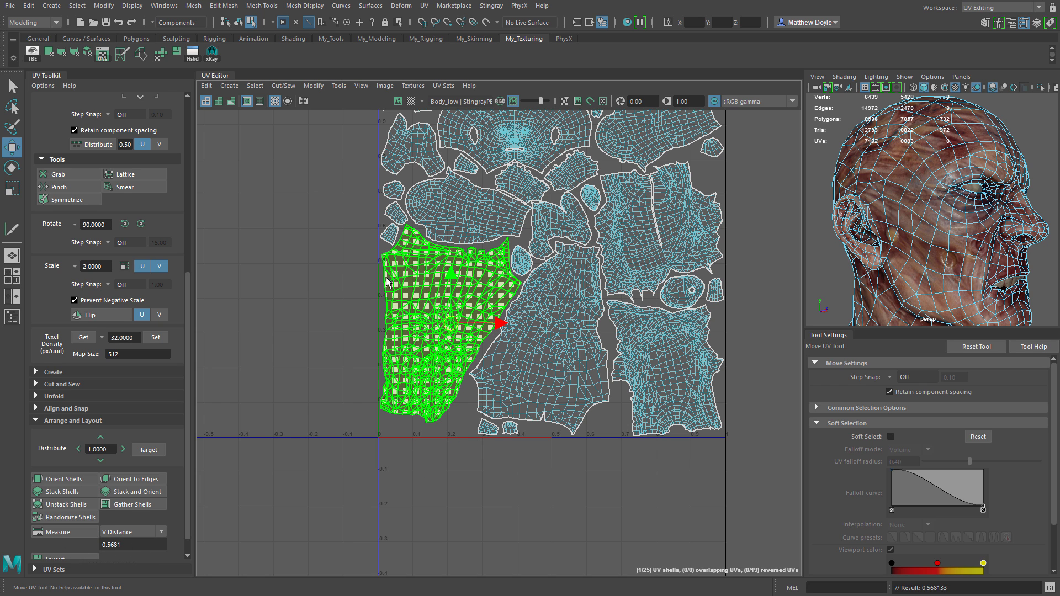
Select all UV shells and pack them into the UV tile with Layout.
{"action": "left_click_drag", "start_coordinate": [445, 276], "coordinate": [452, 293]}
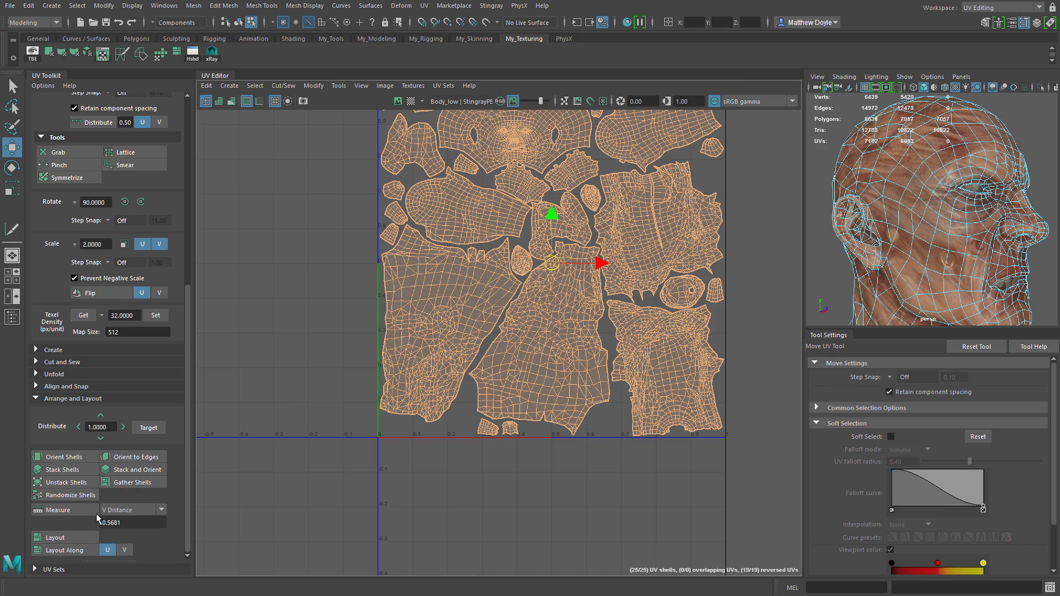
{"action": "left_click", "coordinate": [83, 538]}
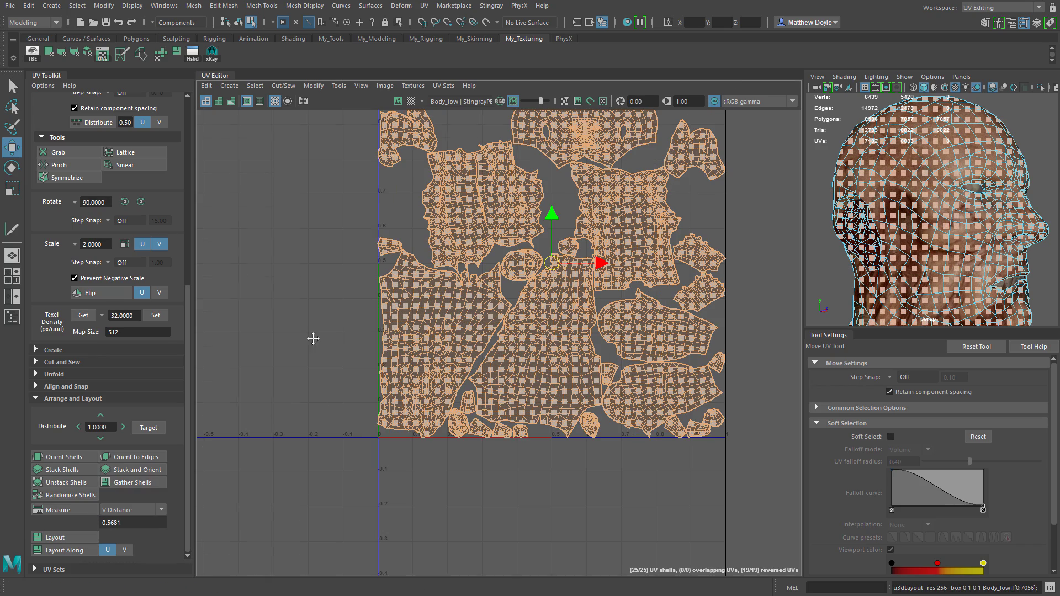
{"action": "middle_click_drag", "start_coordinate": [313, 339], "coordinate": [319, 378], "text": "alt"}
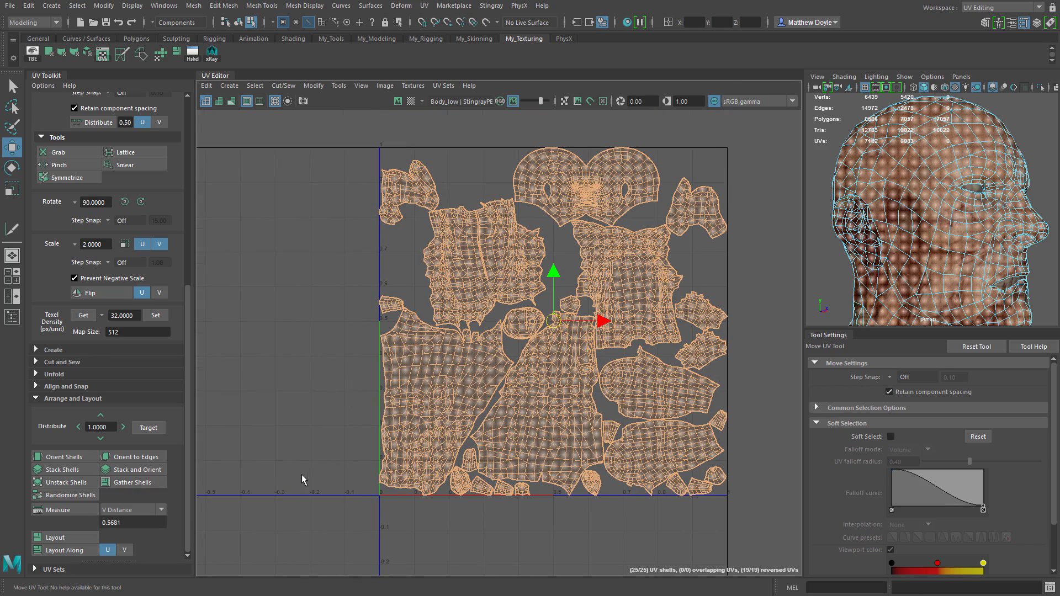
Examine the packing, shell transform and layout settings in the Layout UVs options, and close the options without applying them.
{"action": "left_click", "coordinate": [79, 538], "text": "shift"}
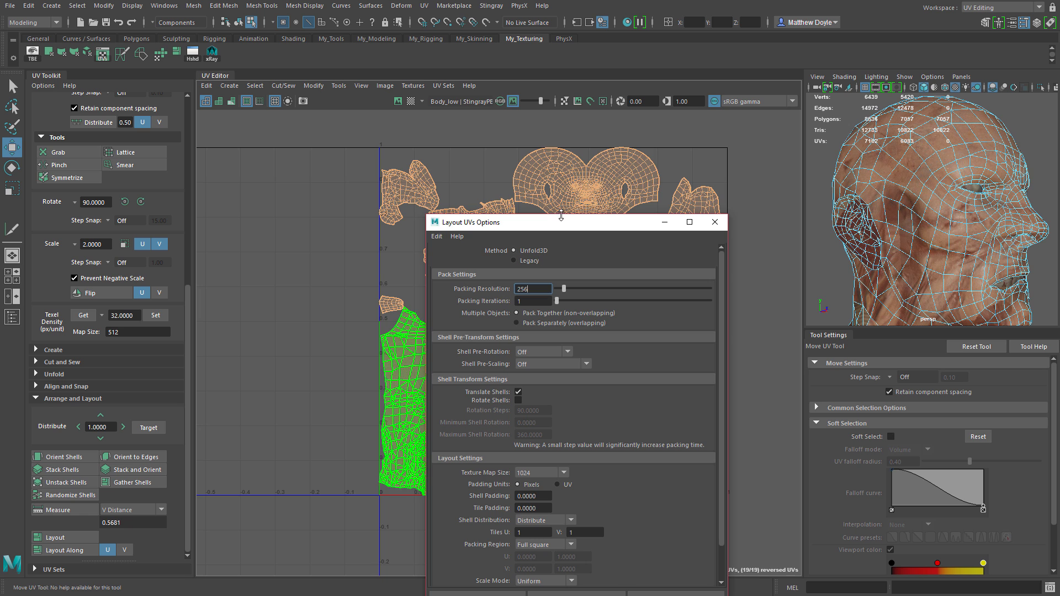
{"action": "left_click_drag", "start_coordinate": [565, 222], "coordinate": [311, 91]}
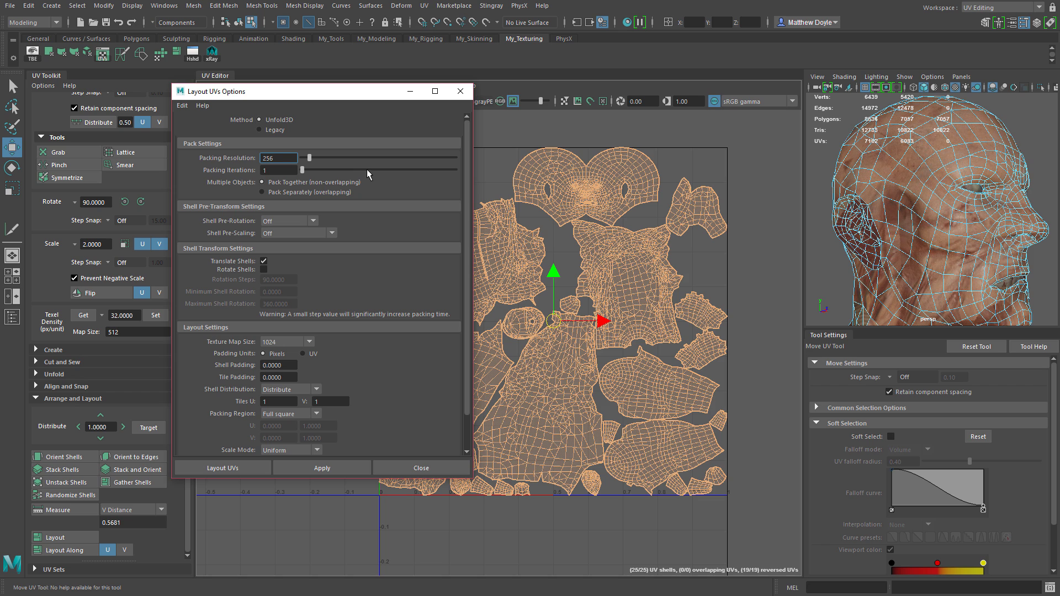
{"action": "left_click", "coordinate": [428, 467]}
Undo the last Layout Along and pack all selected UV shells along the U axis and again along the V axis.
{"action": "key", "text": "ctrl+z"}
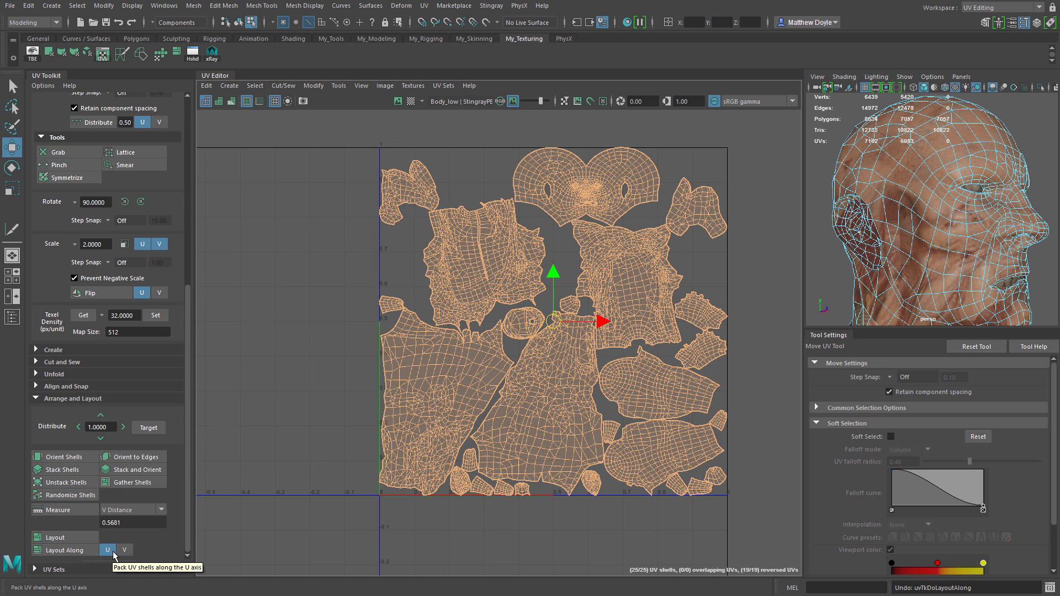
{"action": "left_click", "coordinate": [79, 550]}
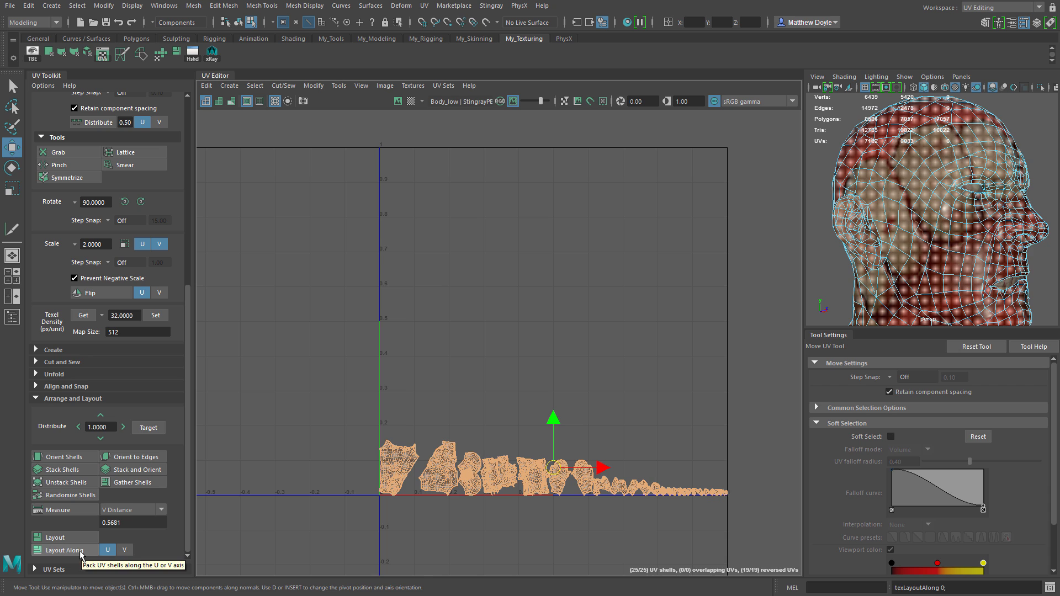
{"action": "left_click", "coordinate": [124, 549]}
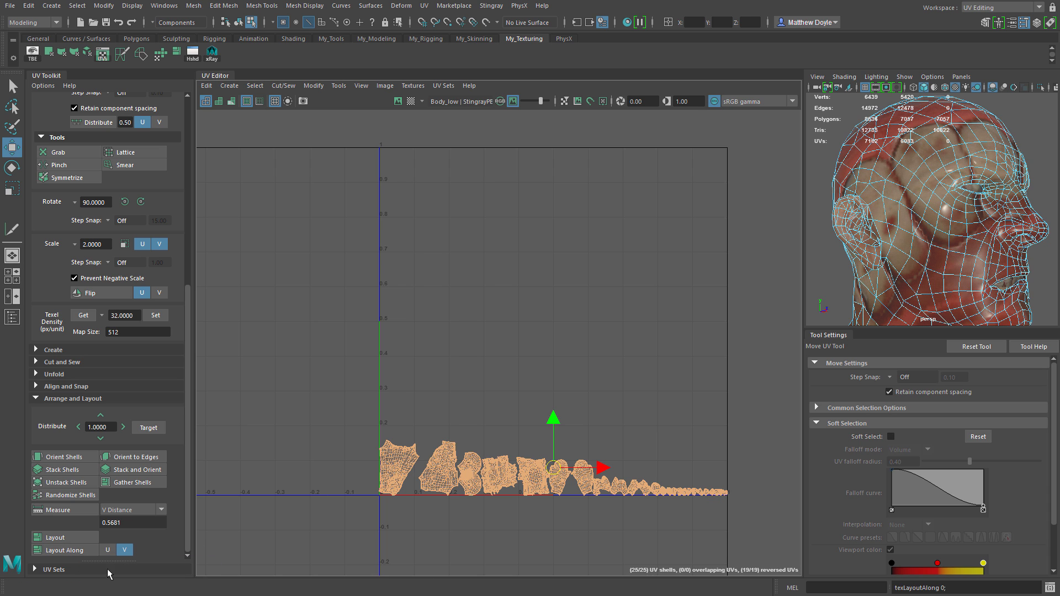
{"action": "left_click", "coordinate": [65, 549]}
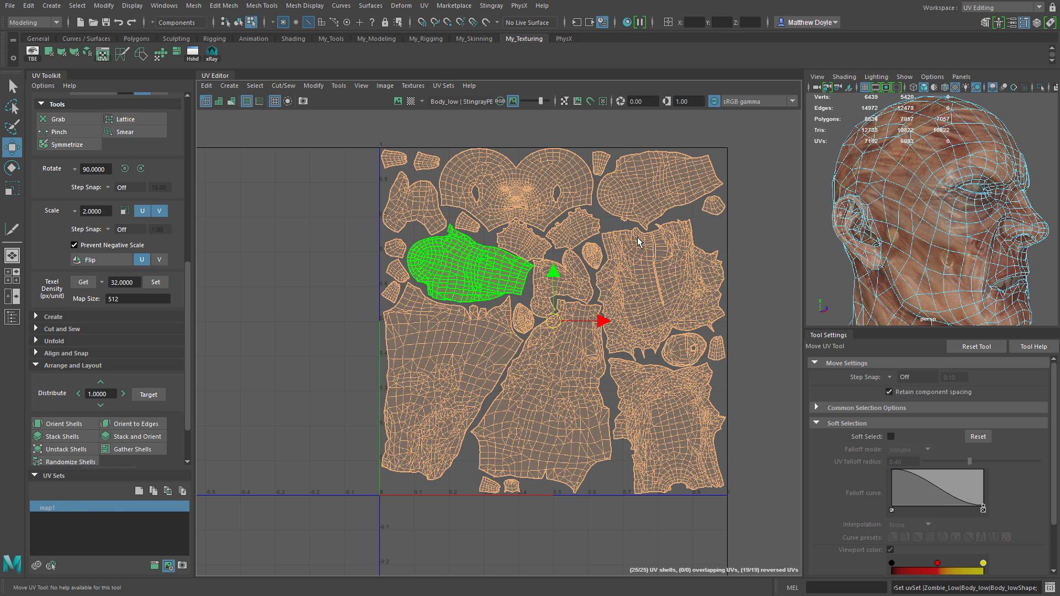
Create a new UV set and generate UVs in it by applying an Automatic projection to the whole body mesh.
{"action": "left_click", "coordinate": [139, 490]}
{"action": "left_click", "coordinate": [54, 519]}
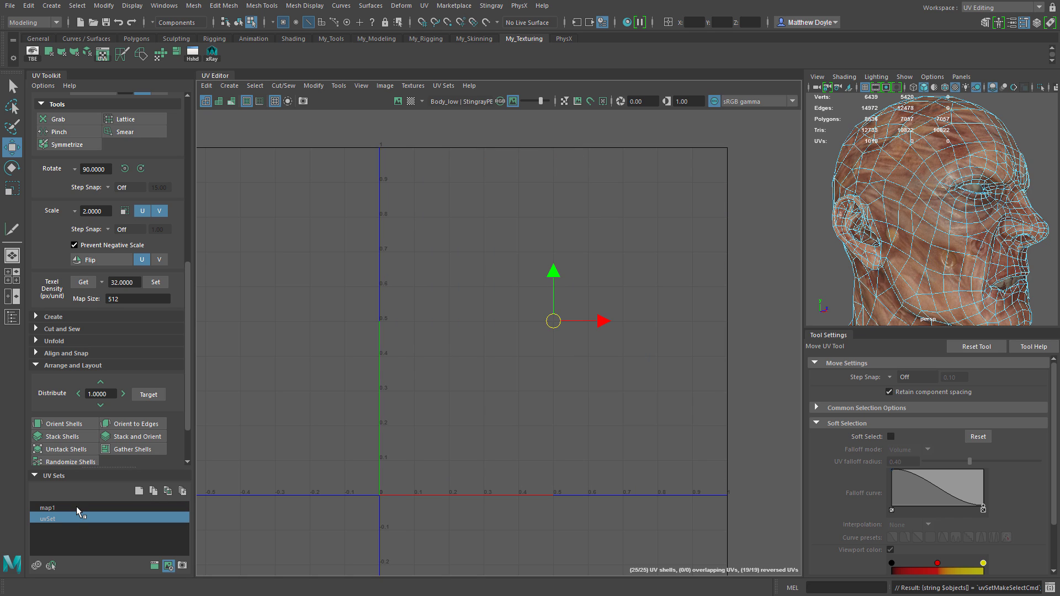
{"action": "left_click", "coordinate": [929, 201]}
{"action": "scroll", "coordinate": [928, 221], "scroll_direction": "down", "scroll_amount": 5}
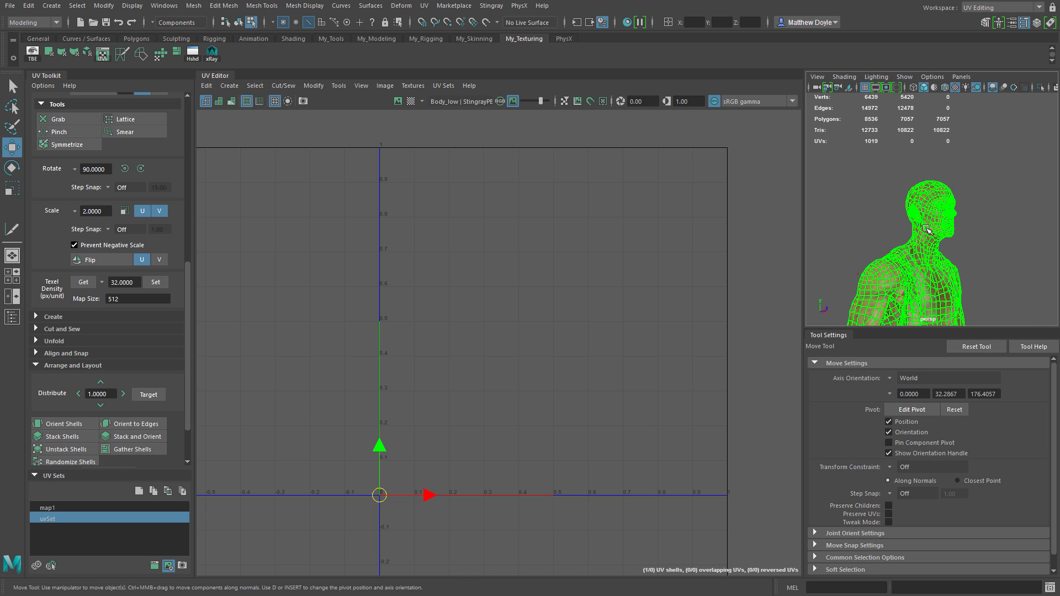
{"action": "right_click_drag", "start_coordinate": [928, 230], "coordinate": [945, 221]}
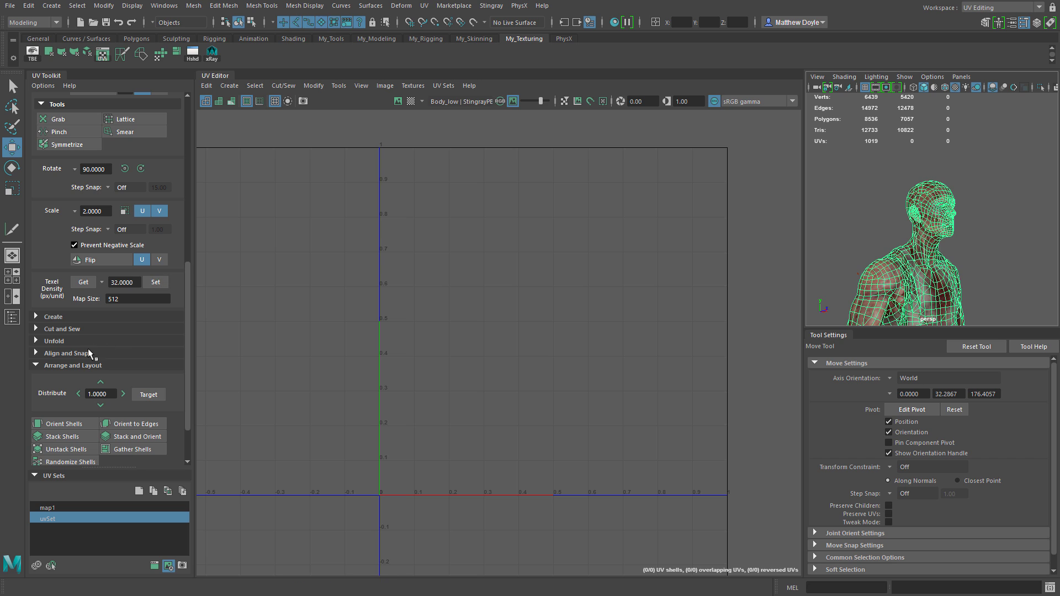
{"action": "left_click", "coordinate": [62, 316]}
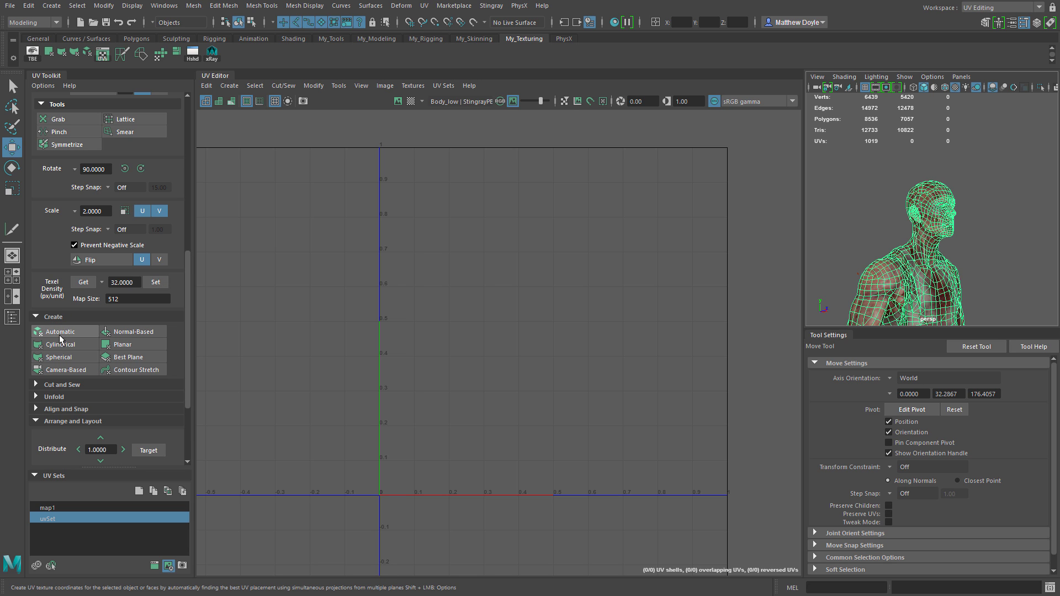
{"action": "left_click", "coordinate": [64, 333]}
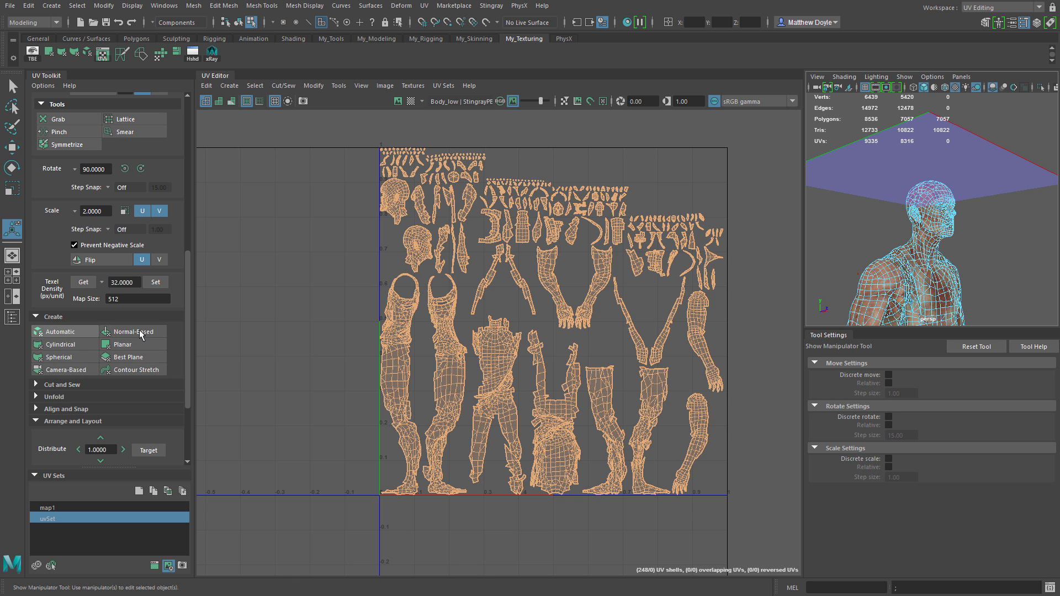
Switch between the map1 and uvSet UV sets to compare their layouts, and view the commands available for uvSet.
{"action": "left_click", "coordinate": [48, 508]}
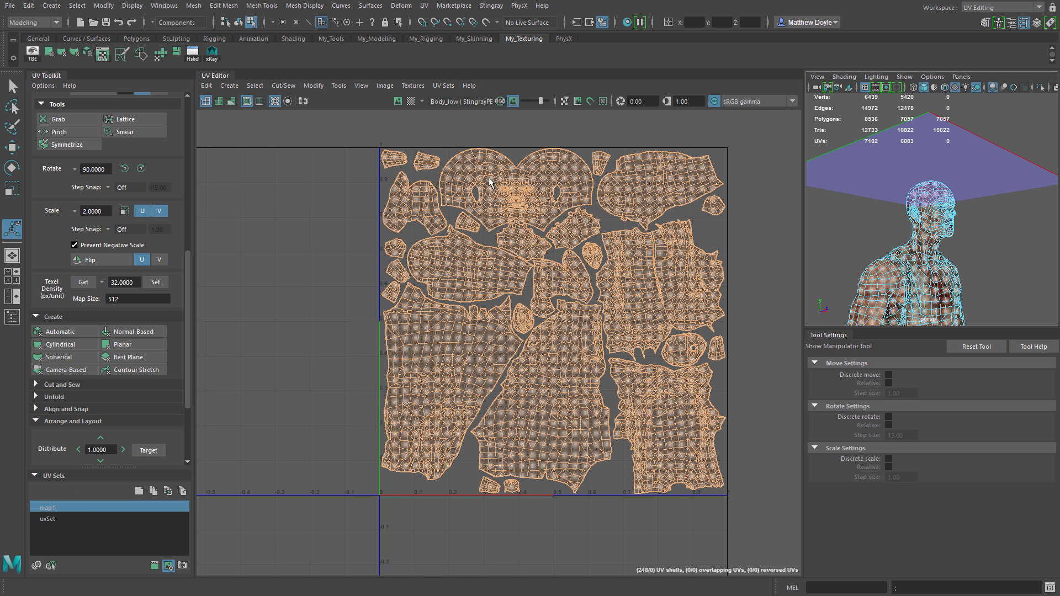
{"action": "left_click", "coordinate": [49, 518]}
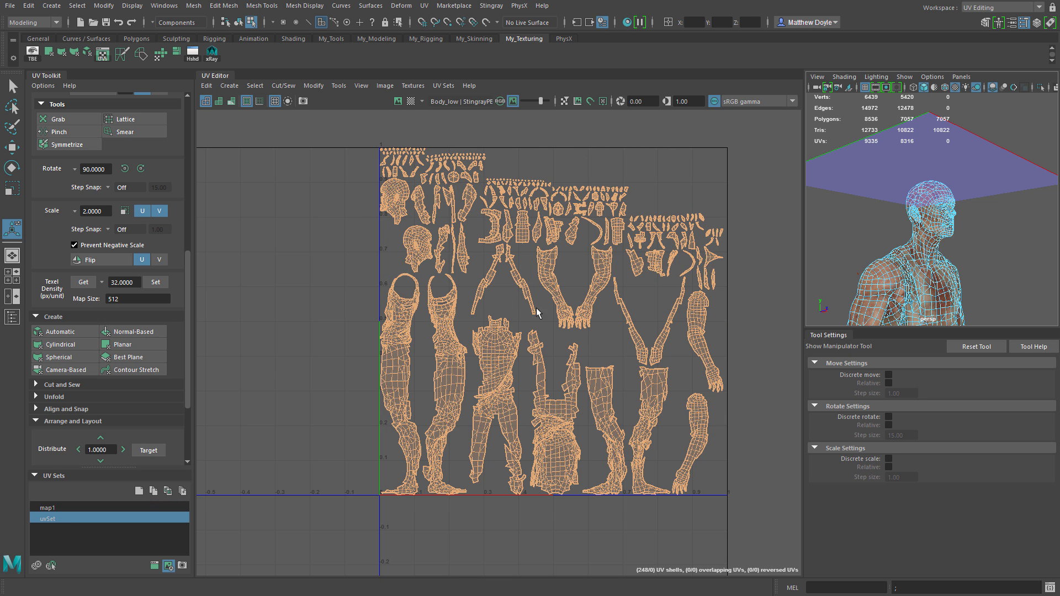
{"action": "right_click", "coordinate": [47, 519]}
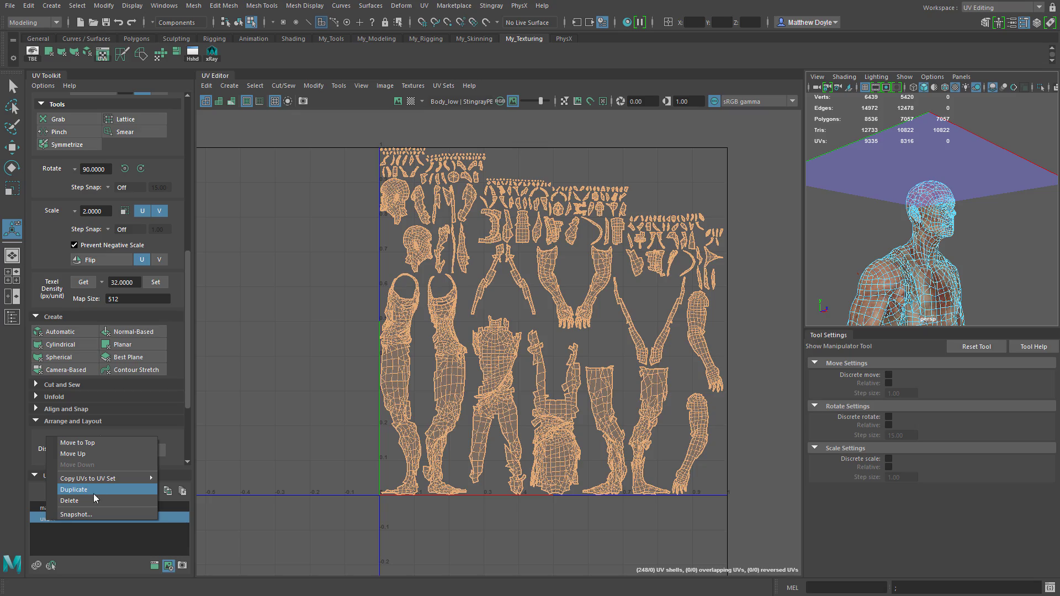
{"action": "left_click", "coordinate": [46, 521]}
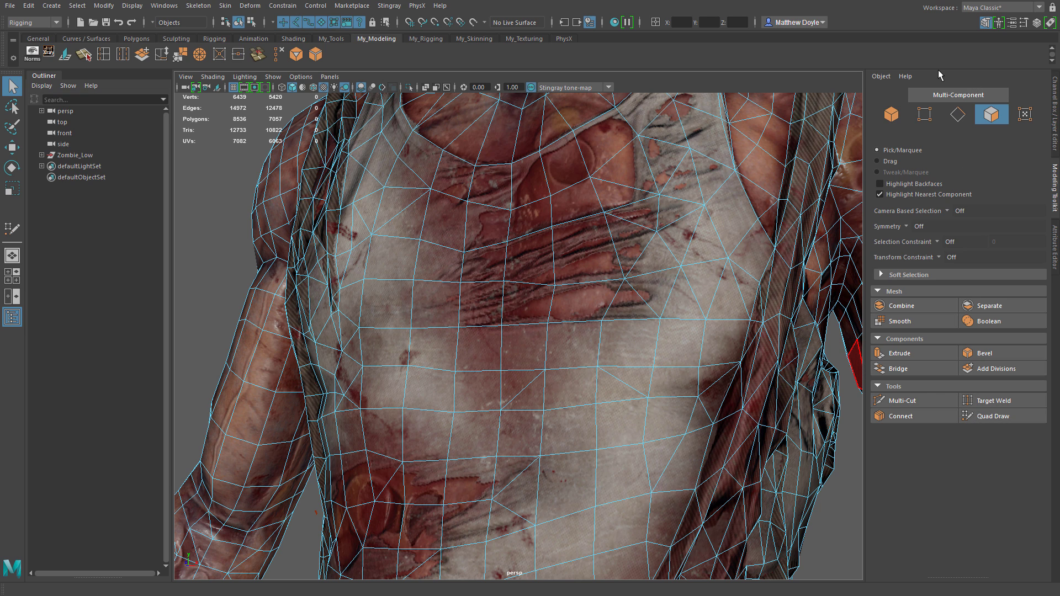
Check the live surface history, select the body mesh in object mode and make it the live surface.
{"action": "left_click", "coordinate": [487, 24]}
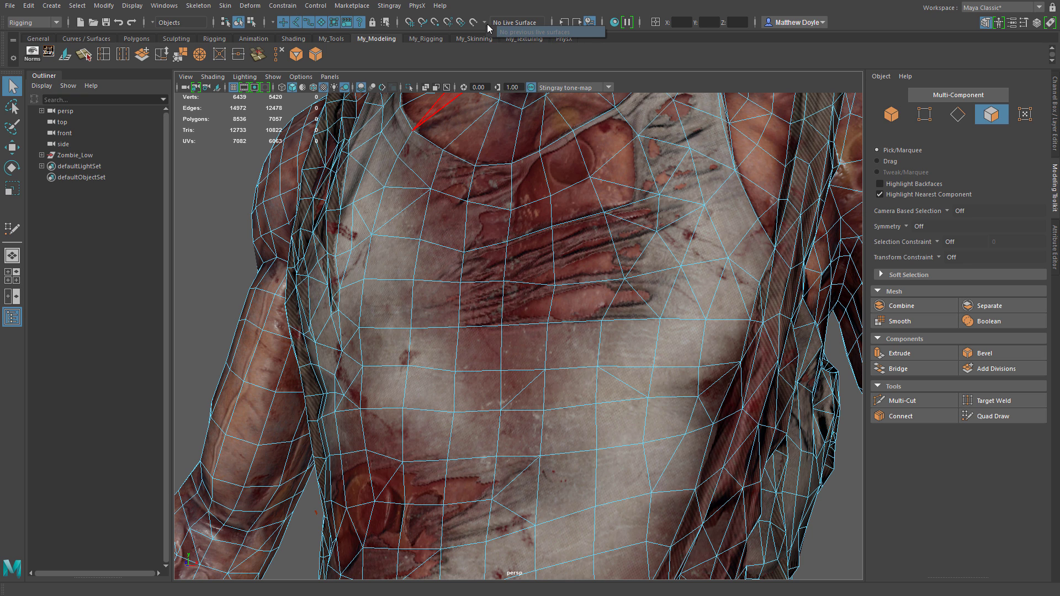
{"action": "right_click_drag", "start_coordinate": [511, 209], "coordinate": [552, 198]}
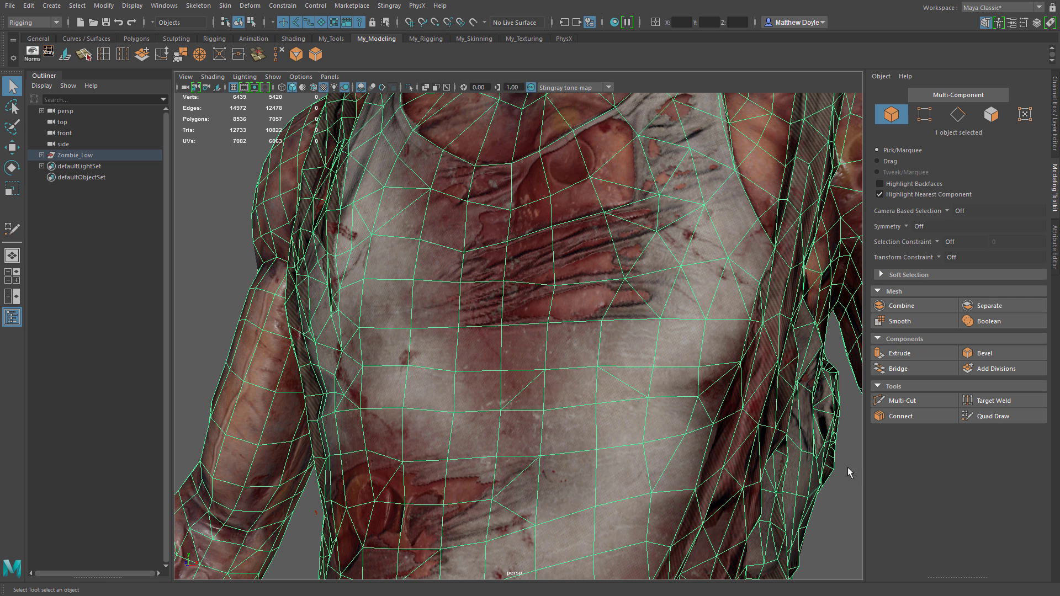
{"action": "left_click", "coordinate": [472, 23]}
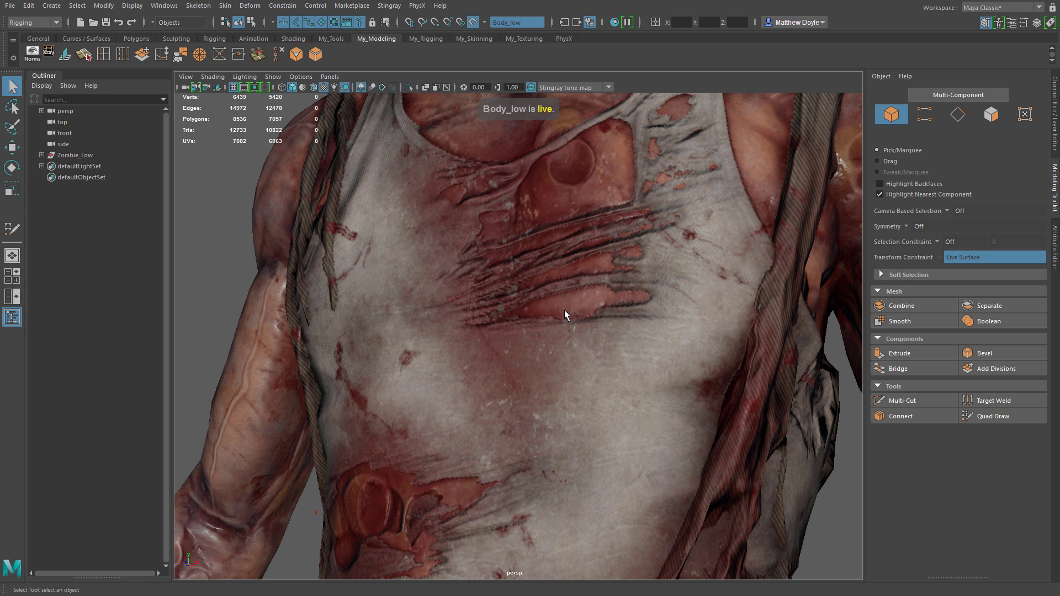
{"action": "middle_click_drag", "start_coordinate": [405, 184], "coordinate": [402, 461], "text": "alt"}
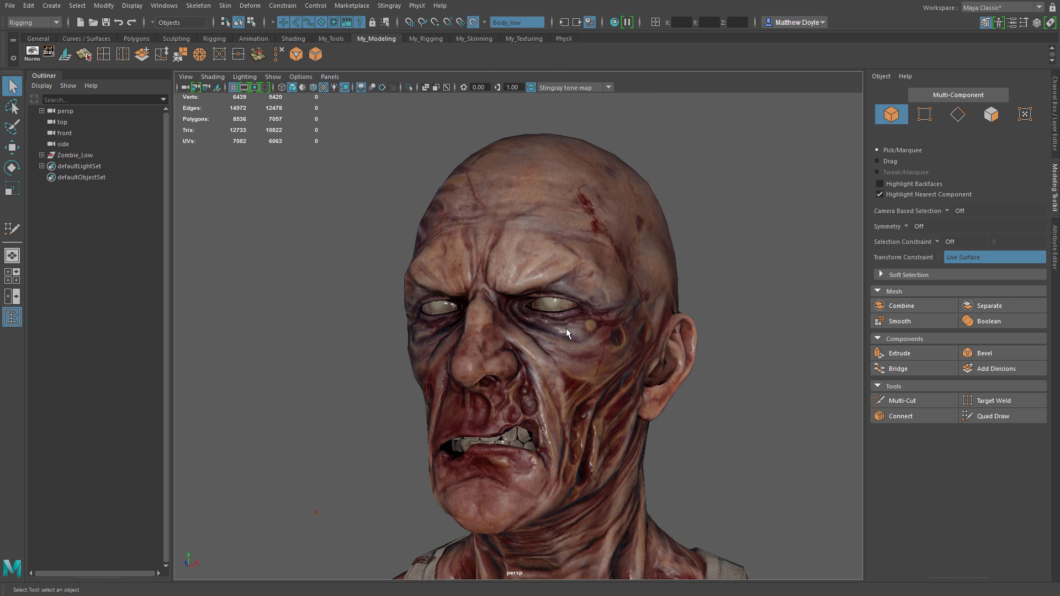
Disable Make Live for the body, select the eyes mesh and make it the live surface.
{"action": "left_click", "coordinate": [473, 22]}
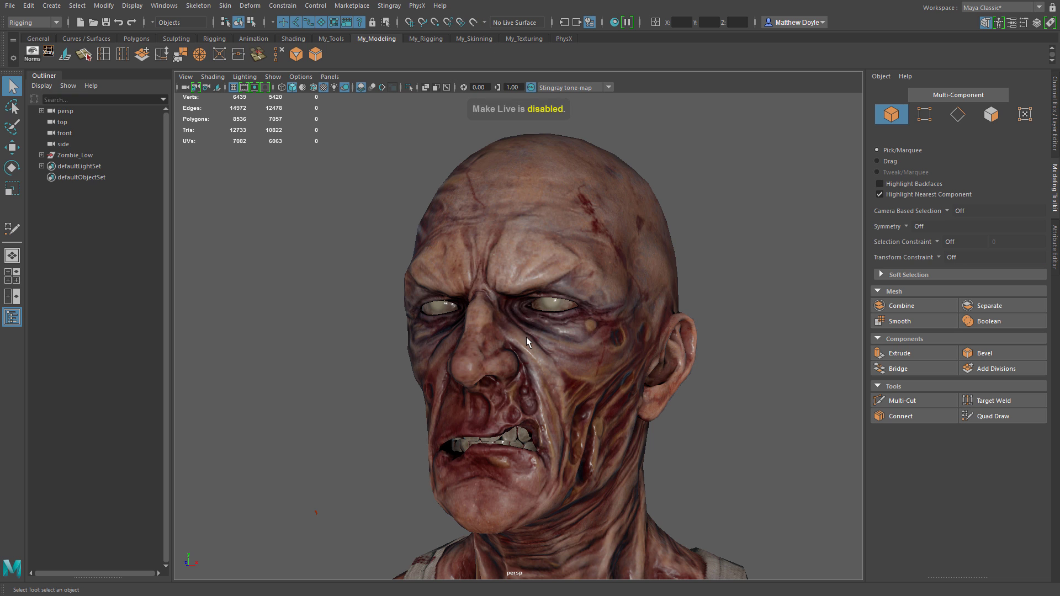
{"action": "left_click", "coordinate": [541, 307]}
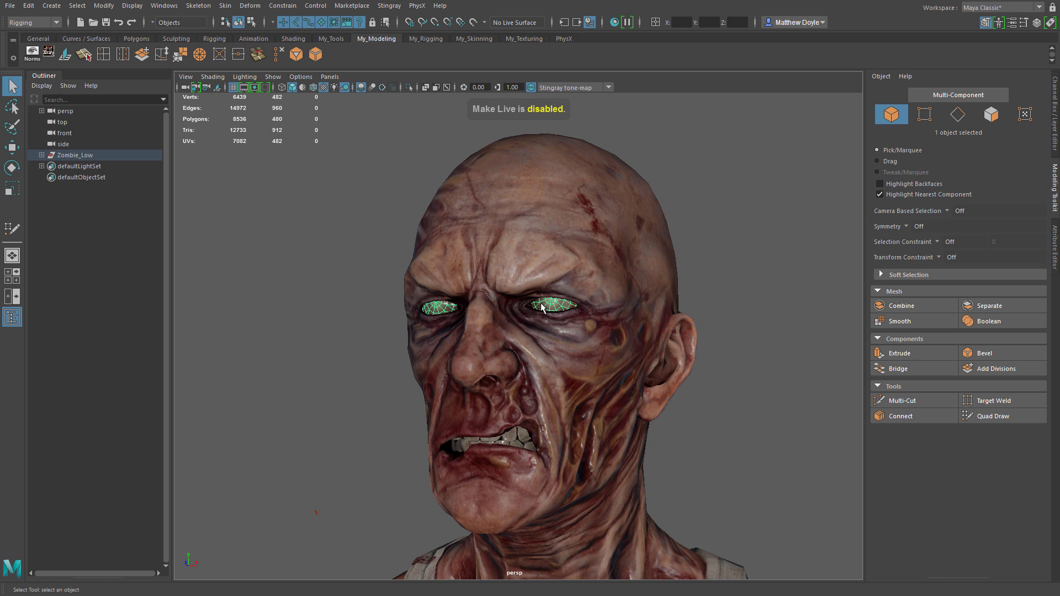
{"action": "left_click", "coordinate": [474, 22]}
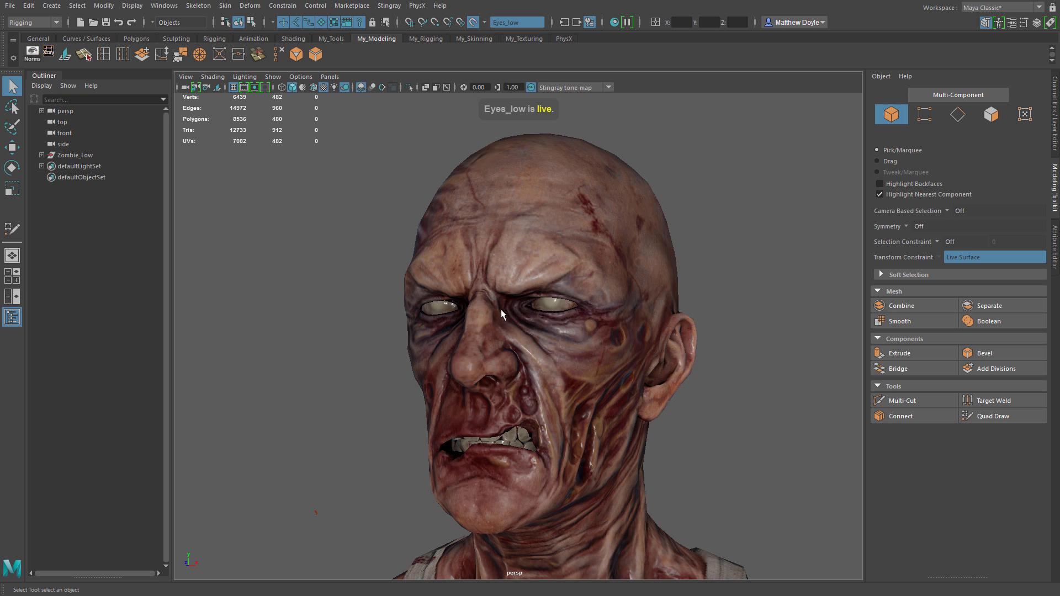
Switch the live surface to Body_low and back to Eyes_low through the live surface history.
{"action": "left_click", "coordinate": [484, 22]}
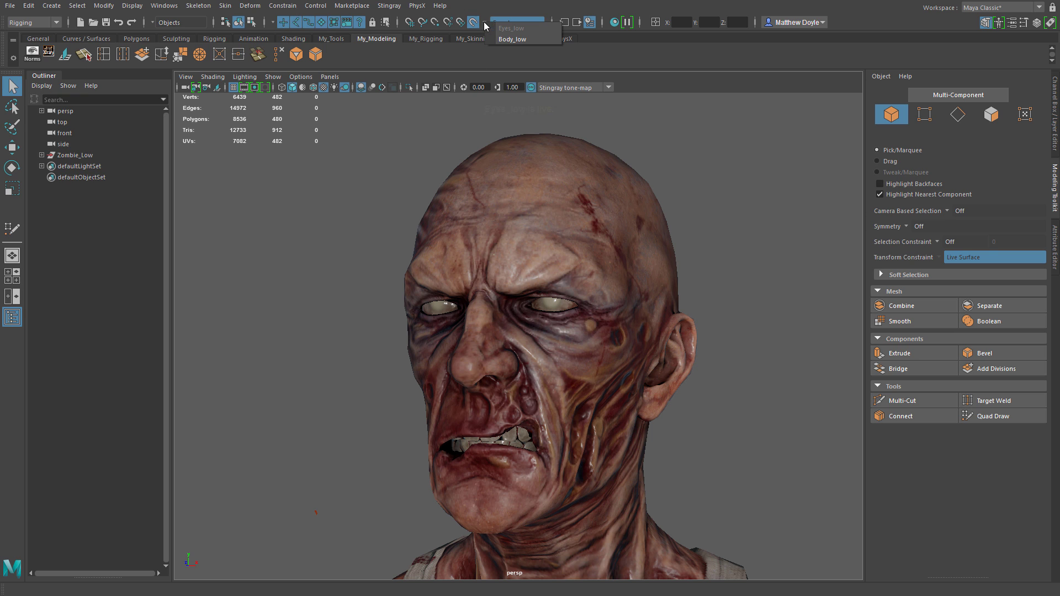
{"action": "left_click", "coordinate": [512, 39]}
{"action": "left_click", "coordinate": [509, 24]}
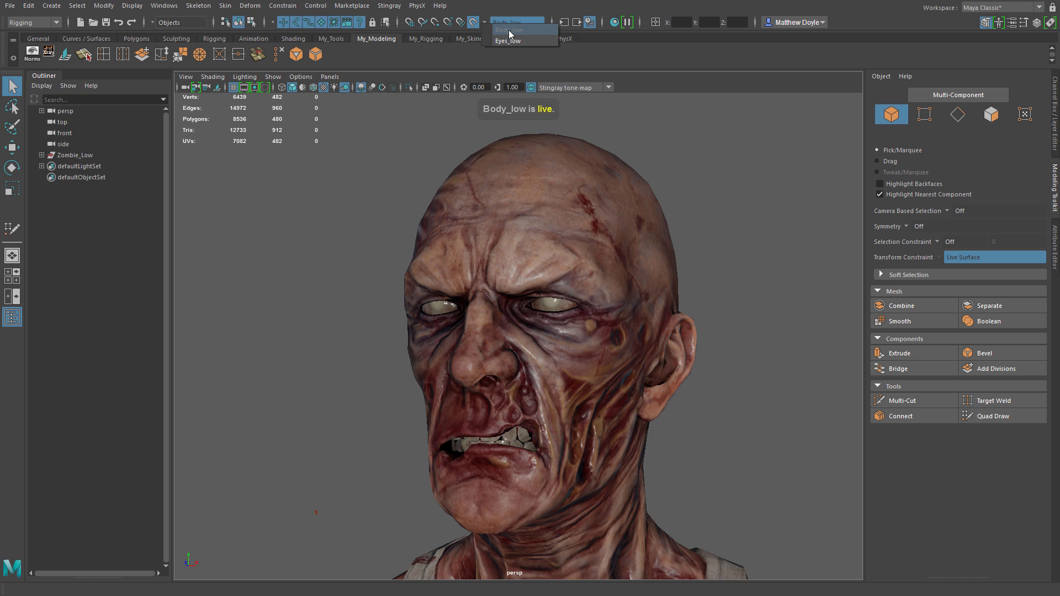
{"action": "left_click", "coordinate": [522, 42]}
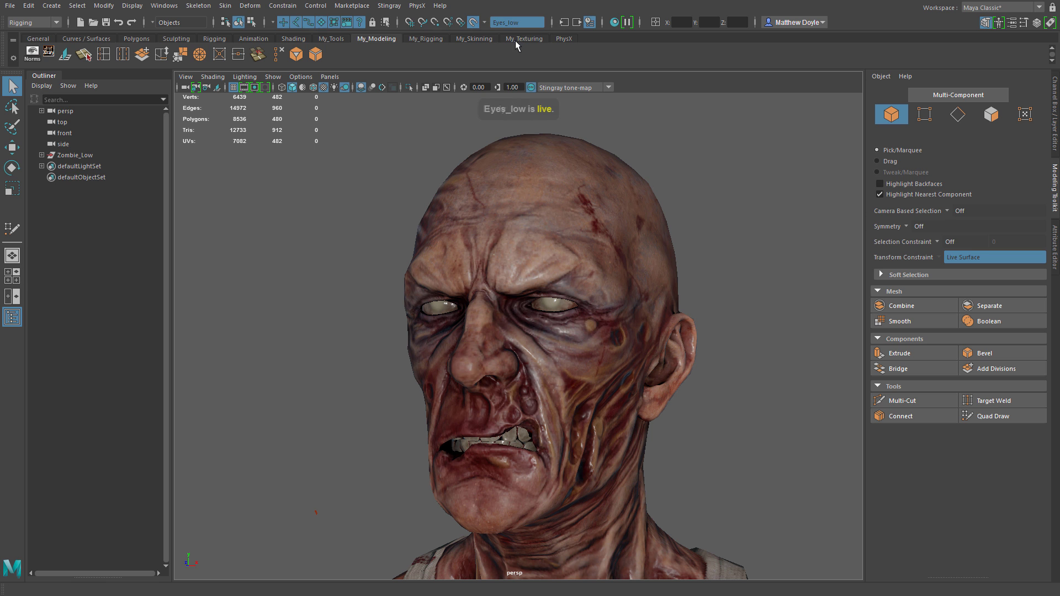
{"action": "left_click", "coordinate": [483, 21]}
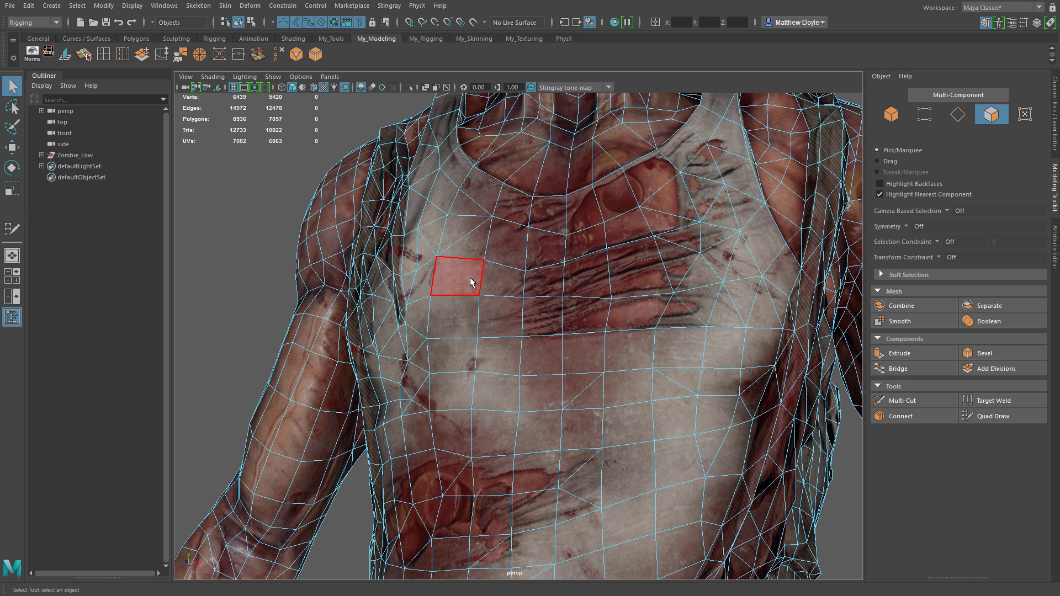
Select a block of faces across the character's chest and delete them to leave a hole in the shirt.
{"action": "left_click", "coordinate": [481, 282]}
{"action": "mouse_move", "coordinate": [482, 281]}
{"action": "left_mouse_down"}
{"action": "mouse_move", "coordinate": [634, 280]}
{"action": "mouse_move", "coordinate": [635, 353]}
{"action": "mouse_move", "coordinate": [586, 429]}
{"action": "mouse_move", "coordinate": [450, 434]}
{"action": "mouse_move", "coordinate": [460, 327]}
{"action": "mouse_move", "coordinate": [495, 316]}
{"action": "mouse_move", "coordinate": [504, 386]}
{"action": "mouse_move", "coordinate": [582, 393]}
{"action": "mouse_move", "coordinate": [582, 316]}
{"action": "mouse_move", "coordinate": [552, 319]}
{"action": "mouse_move", "coordinate": [628, 392]}
{"action": "mouse_move", "coordinate": [618, 361]}
{"action": "left_mouse_up"}
{"action": "middle_click_drag", "start_coordinate": [618, 362], "coordinate": [512, 353], "text": "alt"}
{"action": "key", "text": "Delete"}
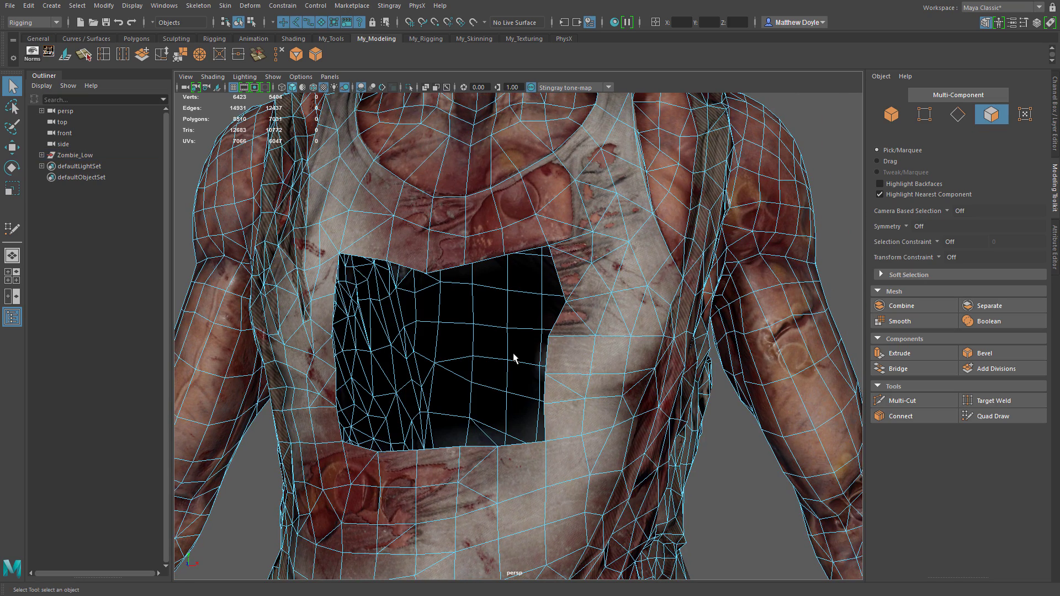
Start Quad Draw, display the mesh shaded without textures and place a four-by-four grid of points across the chest hole.
{"action": "left_click", "coordinate": [993, 416]}
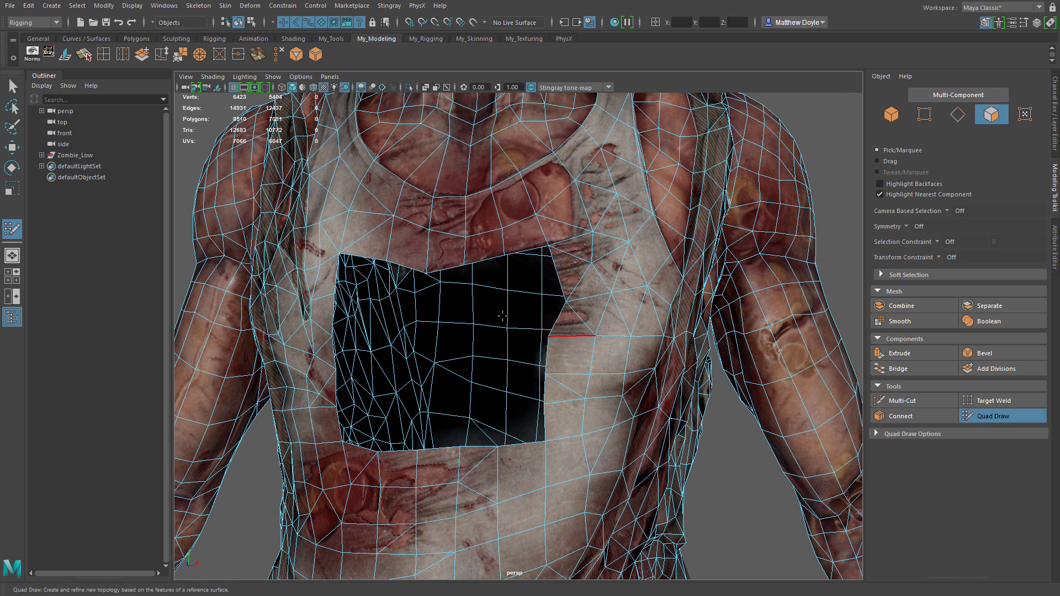
{"action": "left_click_drag", "start_coordinate": [696, 365], "coordinate": [676, 353], "text": "alt"}
{"action": "key", "text": "5"}
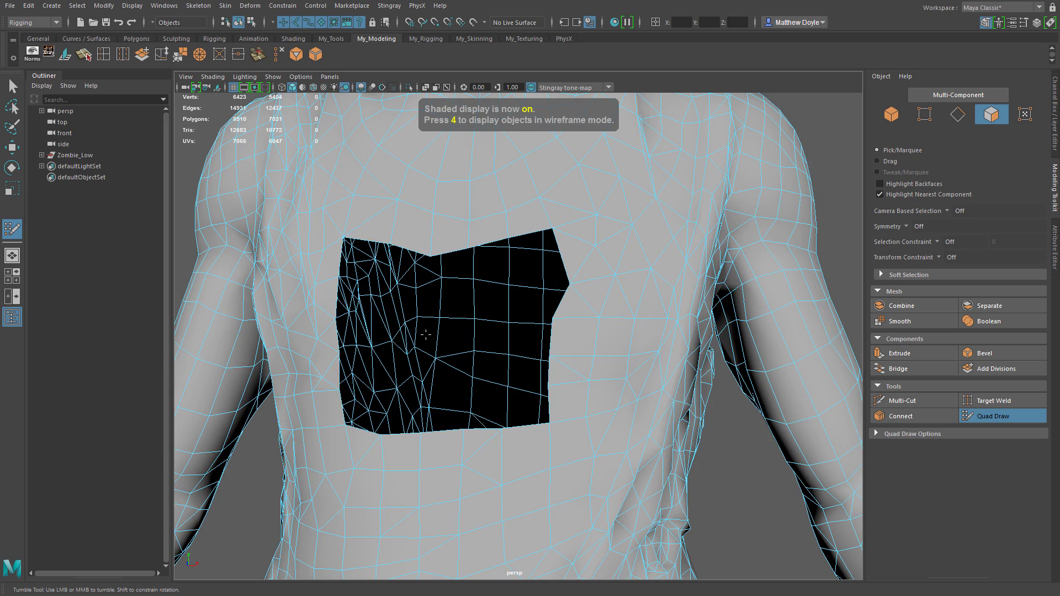
{"action": "left_click_drag", "start_coordinate": [607, 367], "coordinate": [431, 336], "text": "alt"}
{"action": "right_click_drag", "start_coordinate": [431, 337], "coordinate": [486, 307], "text": "alt"}
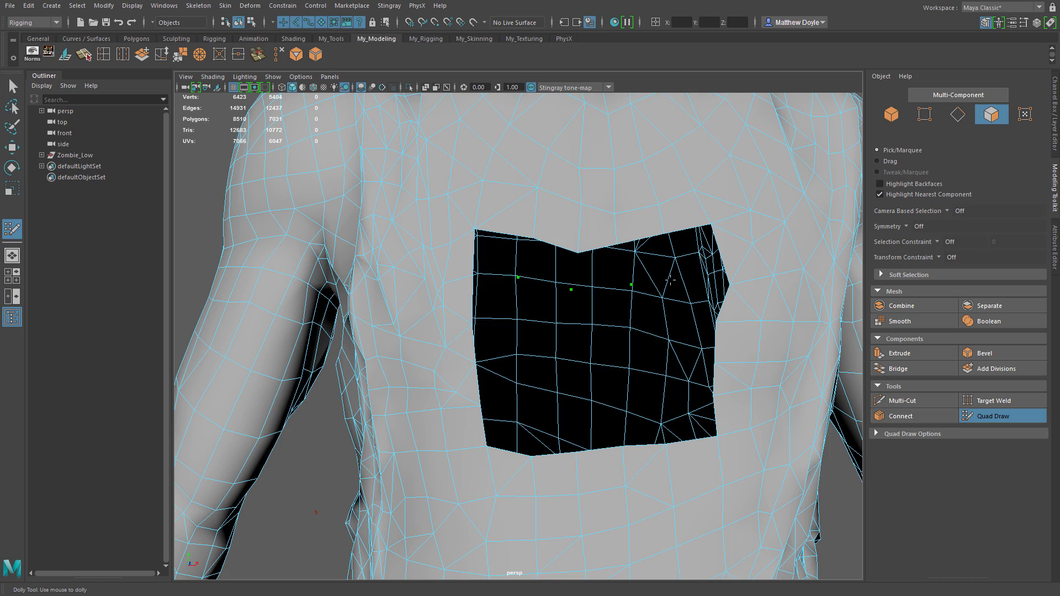
{"action": "left_click_drag", "start_coordinate": [664, 342], "coordinate": [610, 362], "text": "alt"}
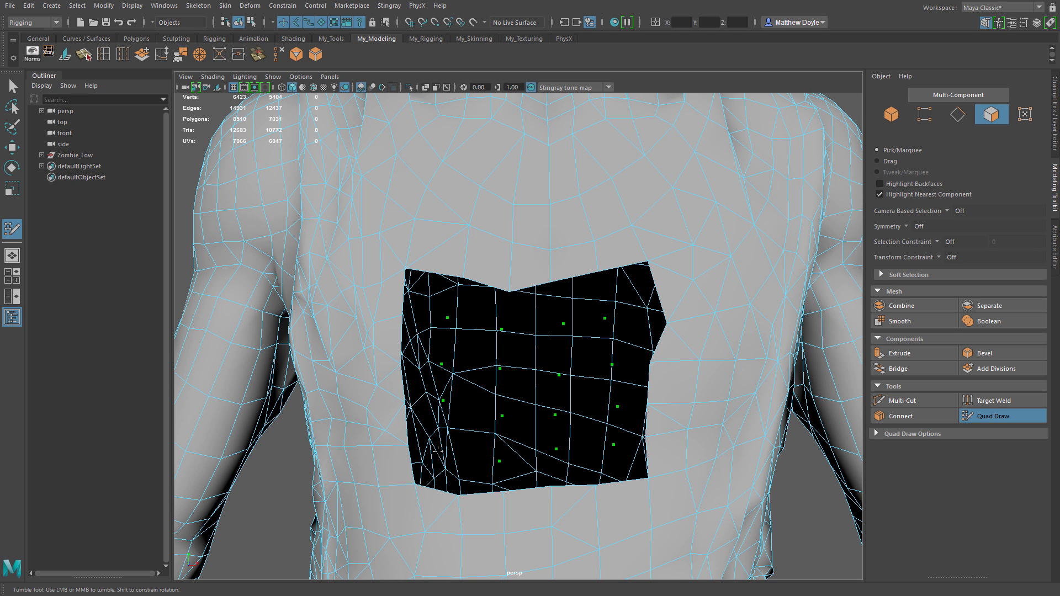
{"action": "left_click_drag", "start_coordinate": [441, 449], "coordinate": [442, 281], "text": "alt"}
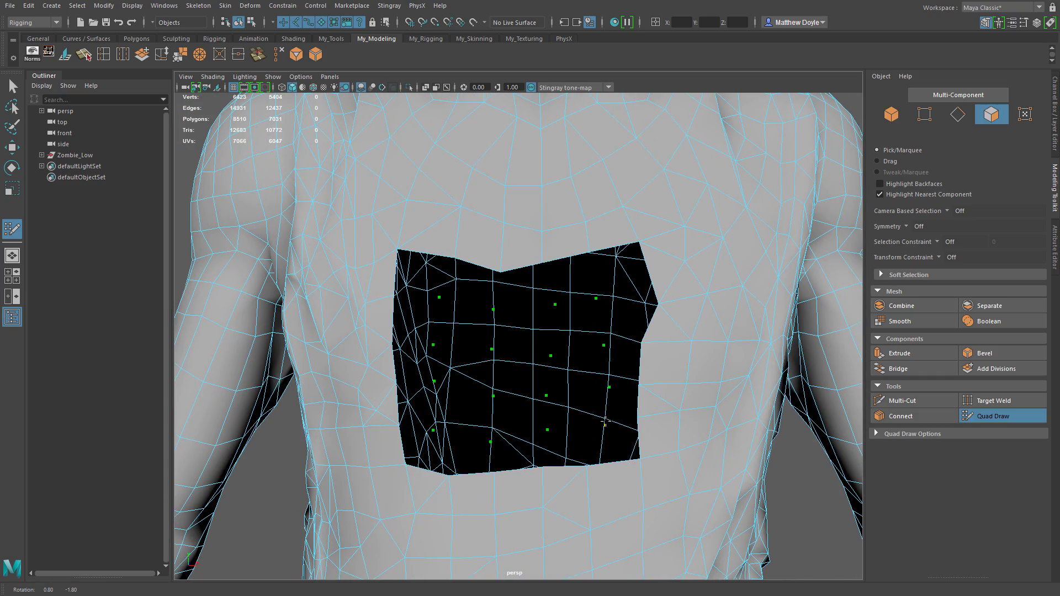
Fill the quads between the placed points and the hole's border along the chest hole's upper edge and down its right side.
{"action": "left_click", "coordinate": [425, 275], "text": "shift"}
{"action": "left_click", "coordinate": [476, 285], "text": "shift"}
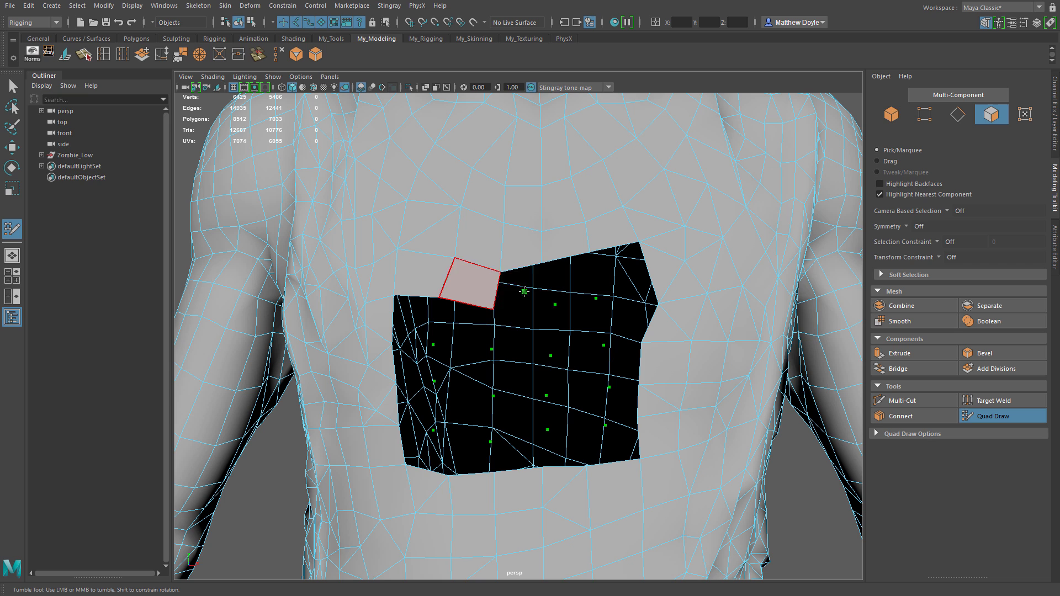
{"action": "left_click", "coordinate": [554, 276], "text": "shift"}
{"action": "left_click", "coordinate": [571, 279], "text": "shift"}
{"action": "left_click", "coordinate": [613, 291], "text": "shift"}
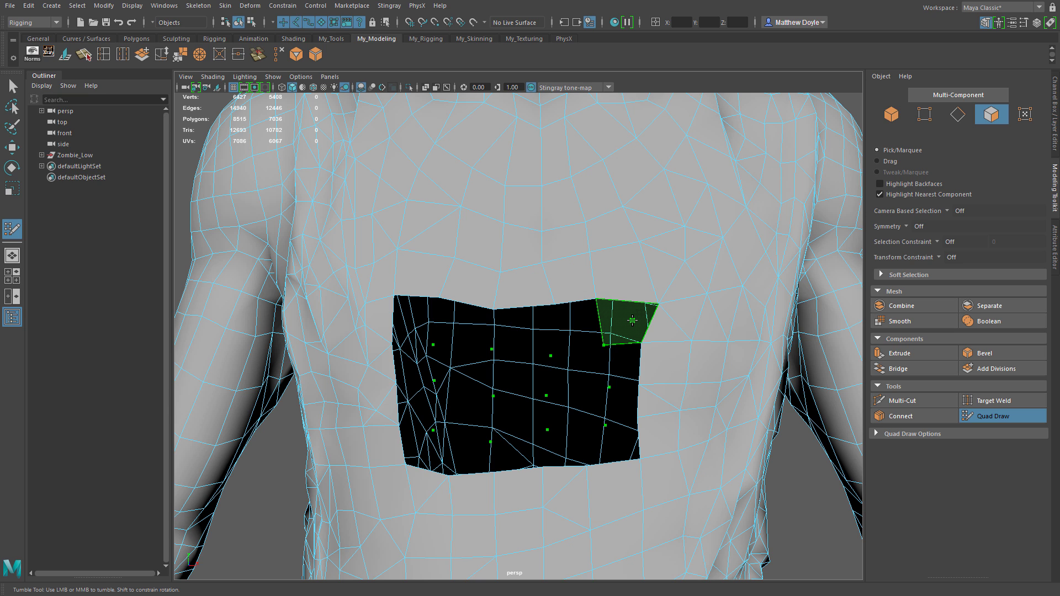
{"action": "left_click", "coordinate": [631, 319], "text": "shift"}
{"action": "left_click", "coordinate": [623, 367], "text": "shift"}
{"action": "left_click", "coordinate": [625, 407], "text": "shift"}
{"action": "left_click", "coordinate": [616, 443], "text": "shift"}
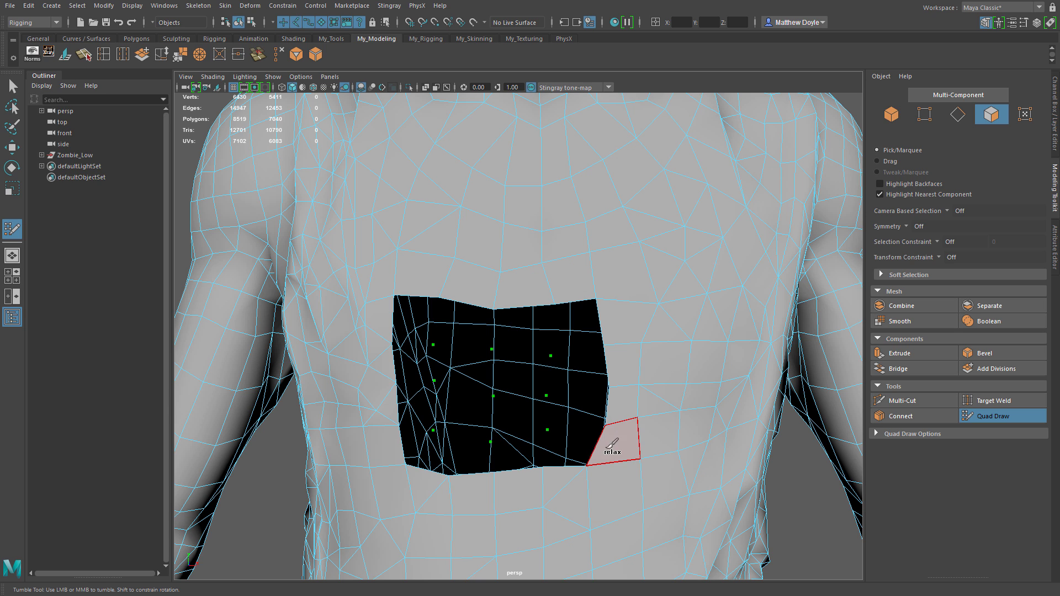
Fill the quads along the hole's lower edge and up its left side until the chest hole is closed.
{"action": "left_click", "coordinate": [574, 444], "text": "shift"}
{"action": "left_click", "coordinate": [519, 450], "text": "shift"}
{"action": "left_click", "coordinate": [464, 453], "text": "shift"}
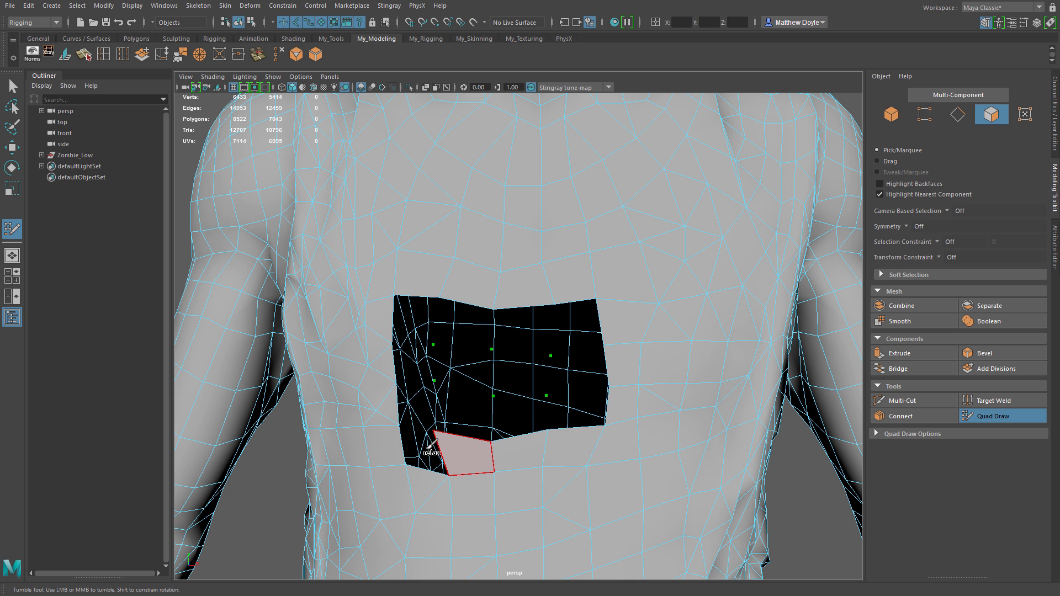
{"action": "left_click", "coordinate": [424, 449], "text": "shift"}
{"action": "left_click", "coordinate": [415, 405], "text": "shift"}
{"action": "left_click", "coordinate": [413, 362], "text": "shift"}
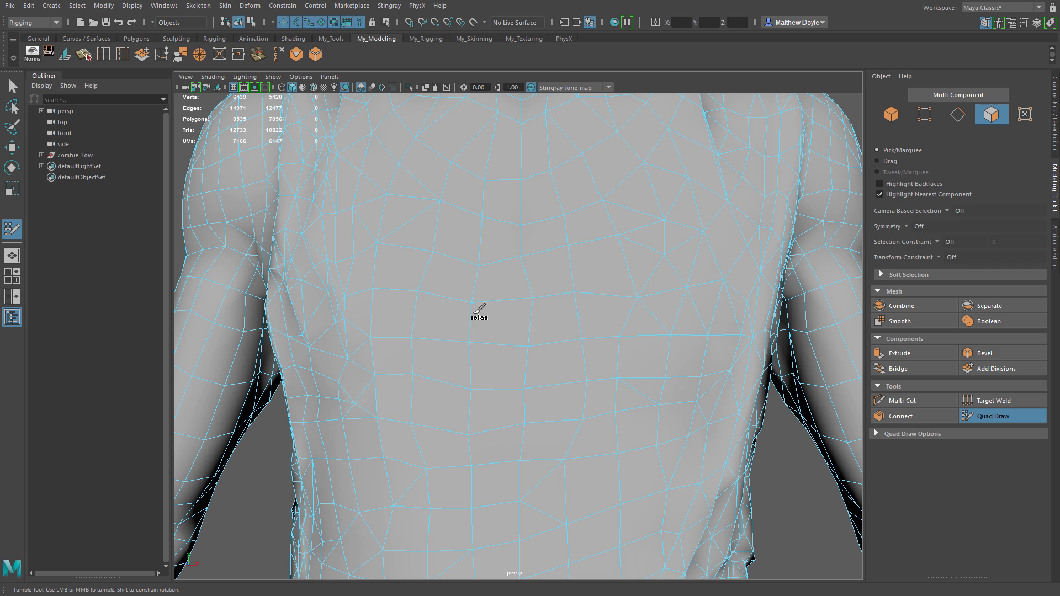
Expand the Quad Draw Options and the Live Constraint Options to show the overlay, mesh color, alpha and offset settings.
{"action": "left_click", "coordinate": [875, 434]}
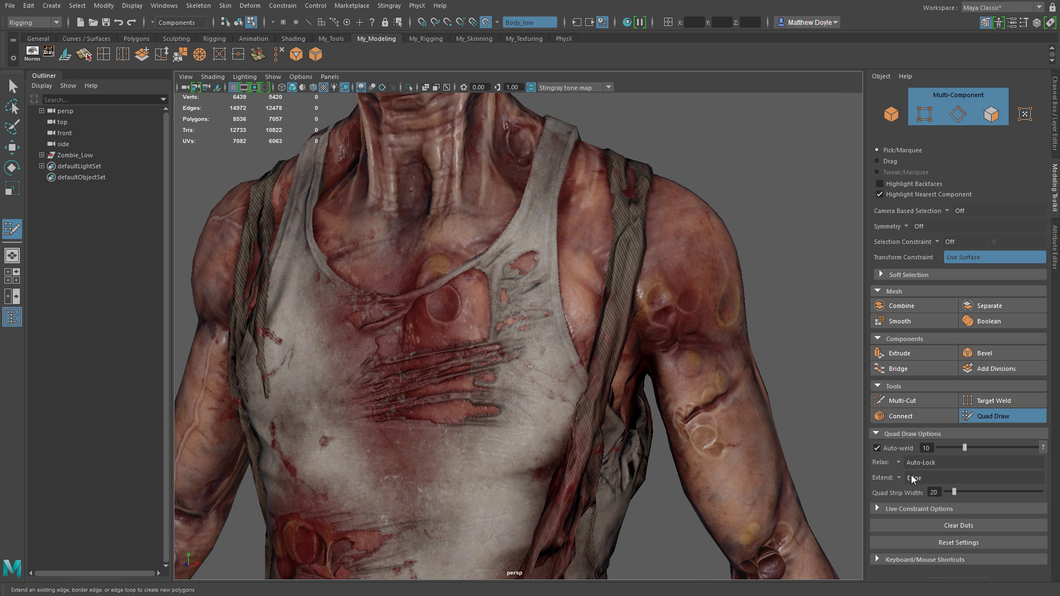
{"action": "left_click", "coordinate": [902, 507]}
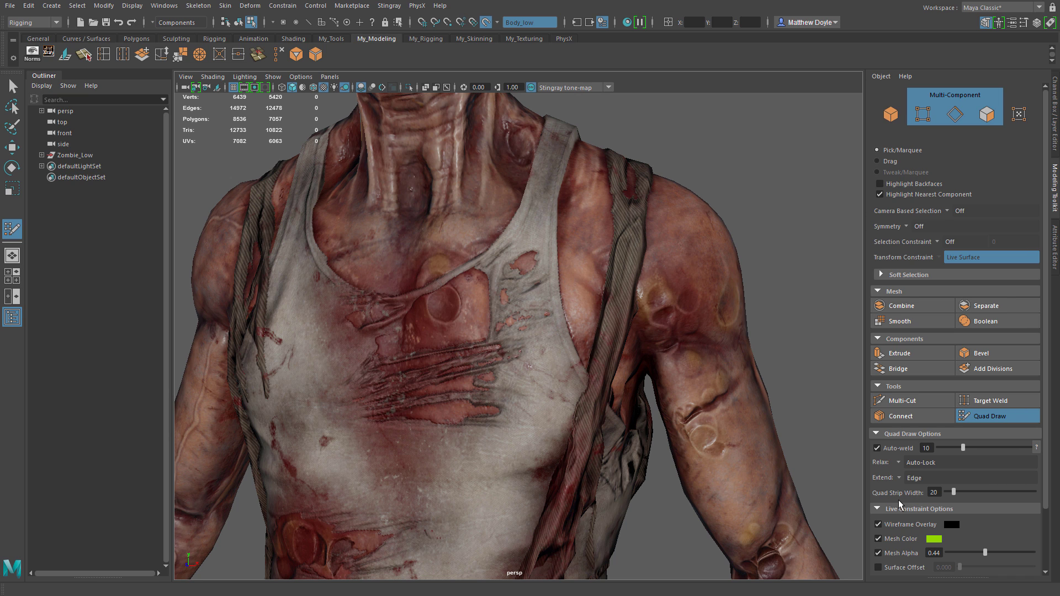
{"action": "scroll", "coordinate": [898, 499], "scroll_direction": "down", "scroll_amount": 2}
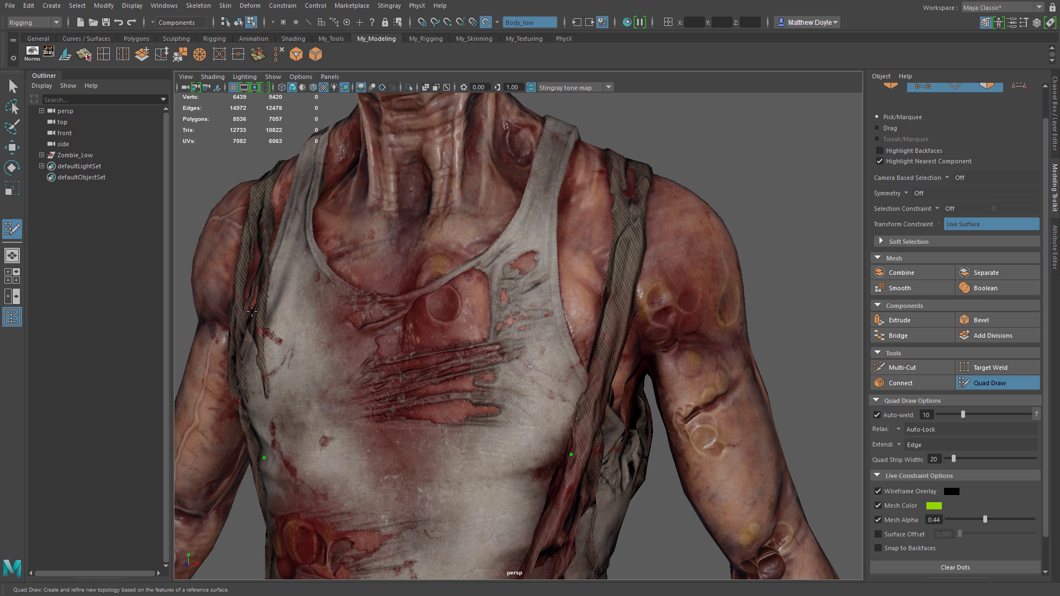
Fill one large quad between four points across the chest of live Body_low and move its two left corners outward.
{"action": "left_click", "coordinate": [503, 355], "text": "shift"}
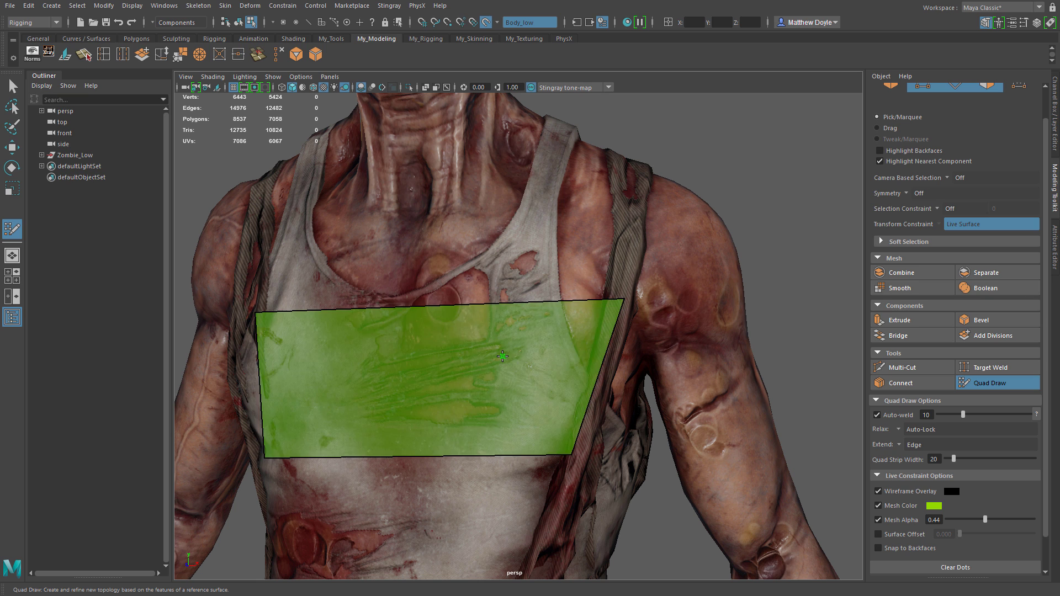
{"action": "mouse_move", "coordinate": [503, 356]}
{"action": "left_mouse_down", "text": "alt"}
{"action": "mouse_move", "coordinate": [636, 438]}
{"action": "mouse_move", "coordinate": [594, 436]}
{"action": "mouse_move", "coordinate": [634, 432]}
{"action": "left_mouse_up", "text": "alt"}
{"action": "right_click_drag", "start_coordinate": [633, 432], "coordinate": [523, 392], "text": "alt"}
{"action": "mouse_move", "coordinate": [513, 397]}
{"action": "left_mouse_down", "text": "alt"}
{"action": "mouse_move", "coordinate": [447, 405]}
{"action": "mouse_move", "coordinate": [607, 407]}
{"action": "mouse_move", "coordinate": [515, 407]}
{"action": "left_mouse_up", "text": "alt"}
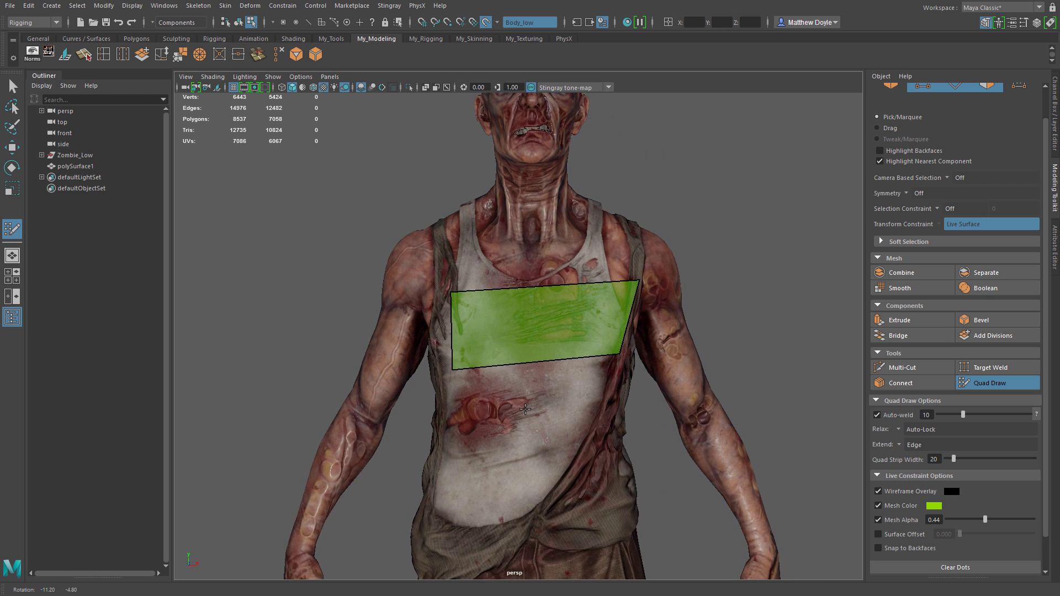
{"action": "right_click_drag", "start_coordinate": [514, 406], "coordinate": [577, 412], "text": "alt"}
{"action": "left_click_drag", "start_coordinate": [407, 272], "coordinate": [382, 269]}
{"action": "left_click_drag", "start_coordinate": [413, 391], "coordinate": [400, 383]}
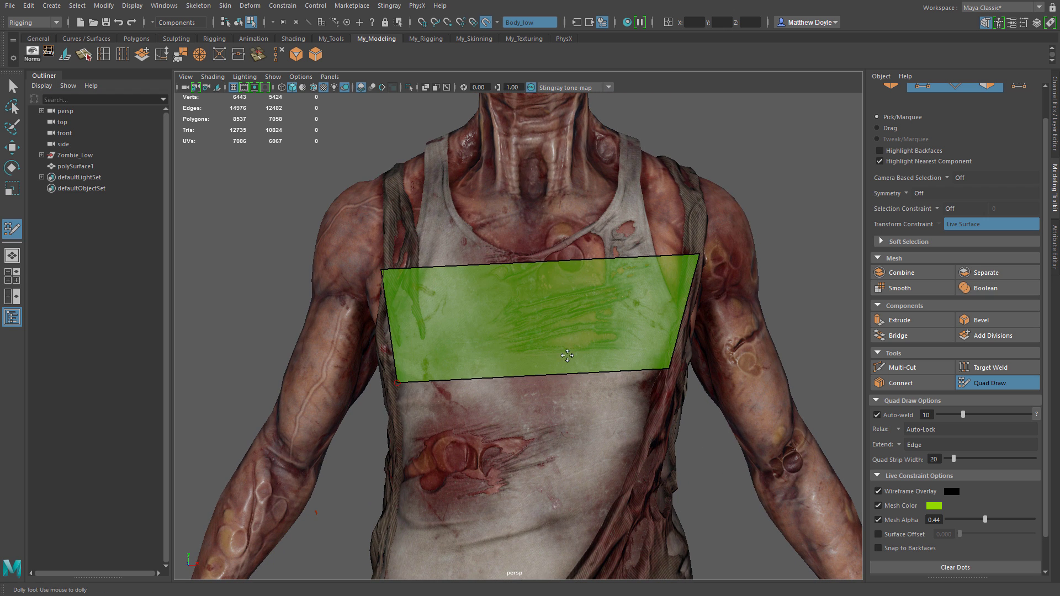
Insert three vertical edge loops and one horizontal edge loop into the chest quad.
{"action": "key", "text": "ctrl"}
{"action": "left_click", "coordinate": [528, 329], "text": "ctrl"}
{"action": "left_click", "coordinate": [603, 334], "text": "ctrl"}
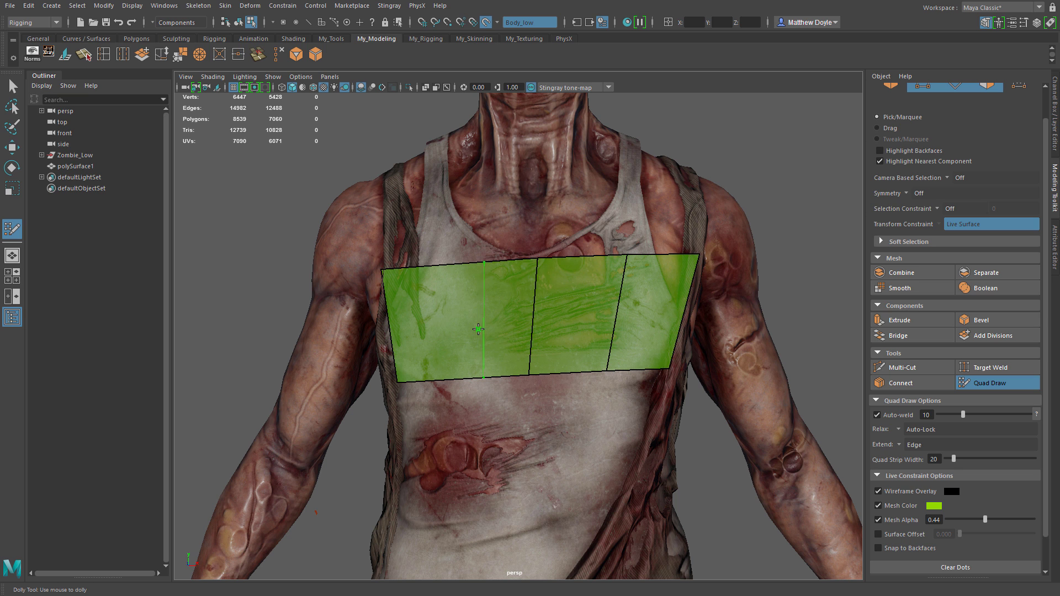
{"action": "left_click", "coordinate": [456, 331], "text": "ctrl"}
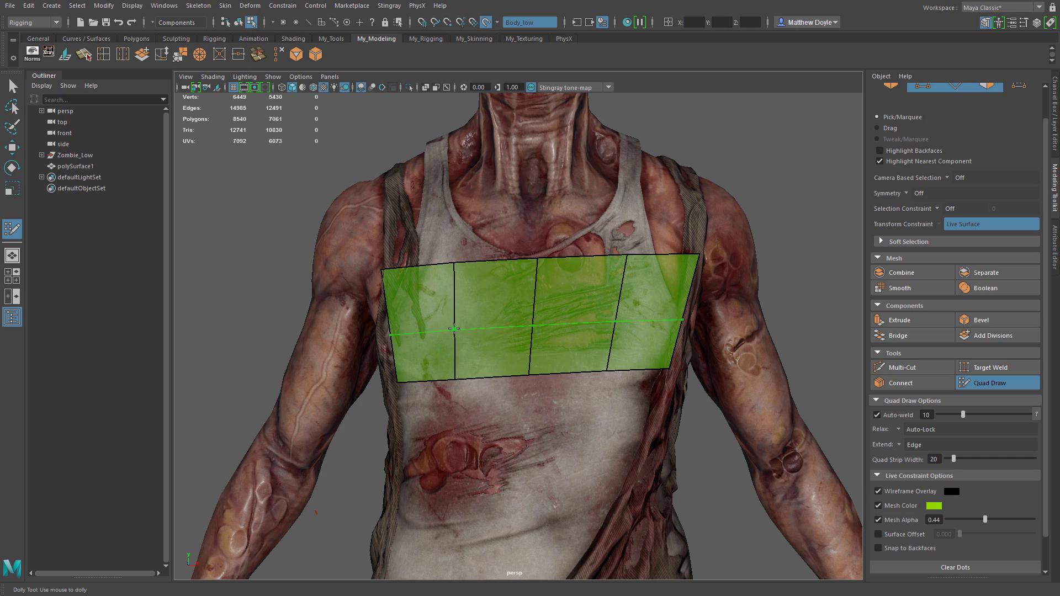
{"action": "left_click", "coordinate": [458, 331], "text": "ctrl"}
Relax the vertices across the two-row patch on the chest.
{"action": "mouse_move", "coordinate": [656, 408]}
{"action": "left_mouse_down", "text": "alt"}
{"action": "mouse_move", "coordinate": [584, 403]}
{"action": "mouse_move", "coordinate": [642, 411]}
{"action": "left_mouse_up", "text": "alt"}
{"action": "middle_click_drag", "start_coordinate": [643, 412], "coordinate": [624, 397], "text": "alt"}
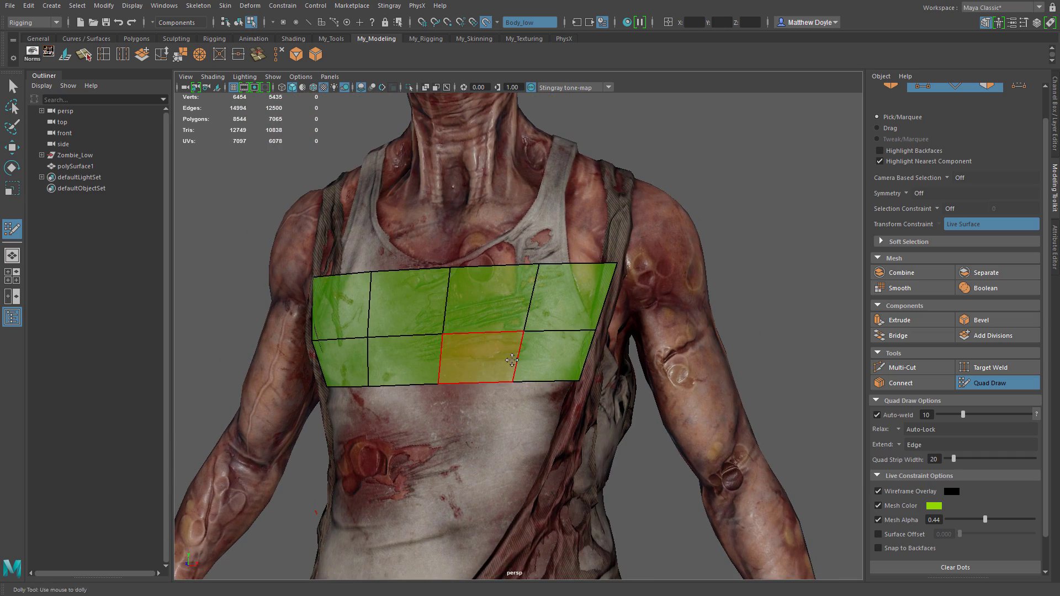
{"action": "scroll", "coordinate": [524, 358], "scroll_direction": "up", "scroll_amount": 2}
{"action": "mouse_move", "coordinate": [542, 307]}
{"action": "left_mouse_down", "text": "shift"}
{"action": "mouse_move", "coordinate": [391, 334]}
{"action": "mouse_move", "coordinate": [309, 326]}
{"action": "left_mouse_up", "text": "shift"}
{"action": "mouse_move", "coordinate": [473, 417]}
{"action": "middle_mouse_down", "text": "alt"}
{"action": "mouse_move", "coordinate": [445, 406]}
{"action": "mouse_move", "coordinate": [524, 384]}
{"action": "middle_mouse_up", "text": "alt"}
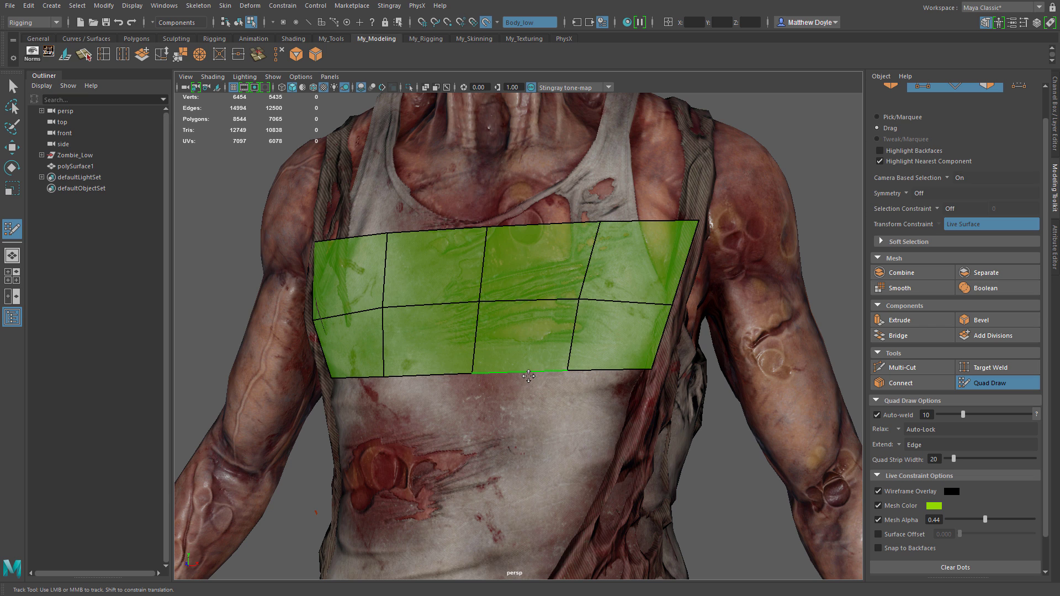
Extend the patch's whole lower border down to the waist in three new rows of quads.
{"action": "left_click_drag", "start_coordinate": [524, 376], "coordinate": [517, 463]}
{"action": "key", "text": "ctrl+z"}
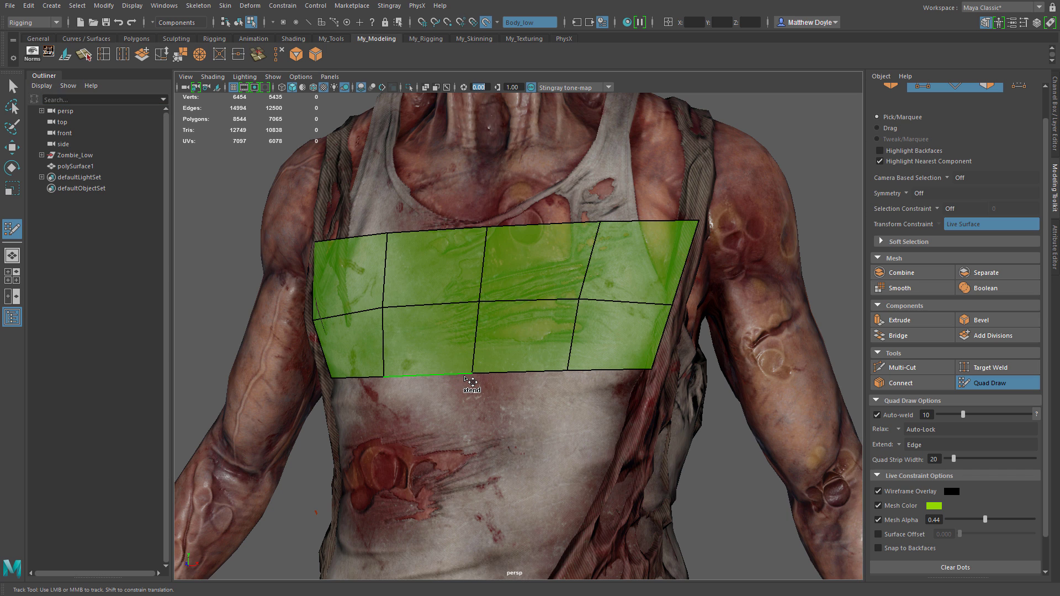
{"action": "left_click_drag", "start_coordinate": [467, 376], "coordinate": [437, 468]}
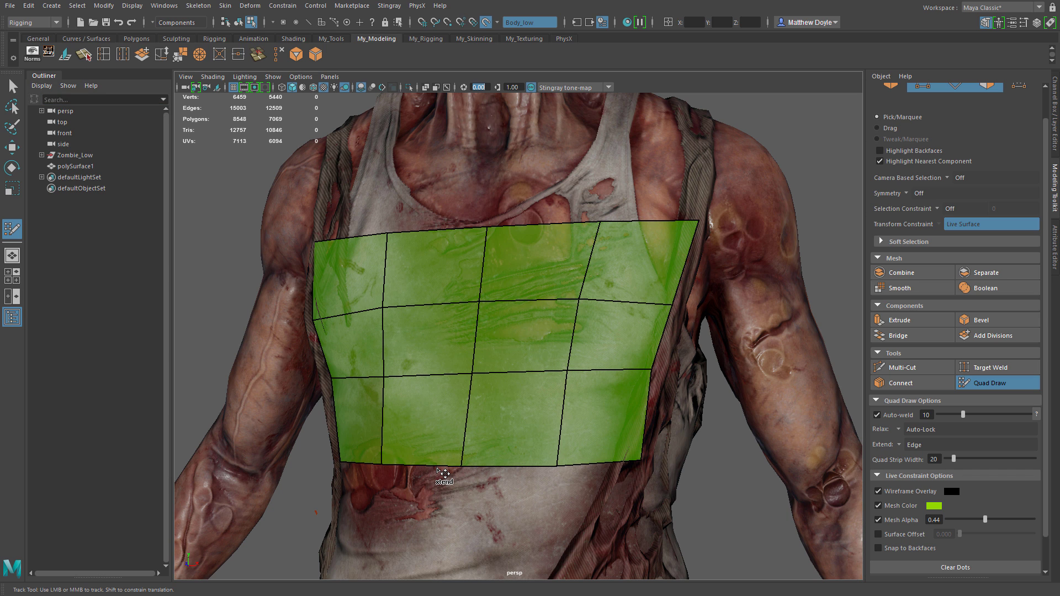
{"action": "middle_click_drag", "start_coordinate": [510, 466], "coordinate": [566, 303], "text": "alt"}
{"action": "left_click_drag", "start_coordinate": [565, 305], "coordinate": [557, 498]}
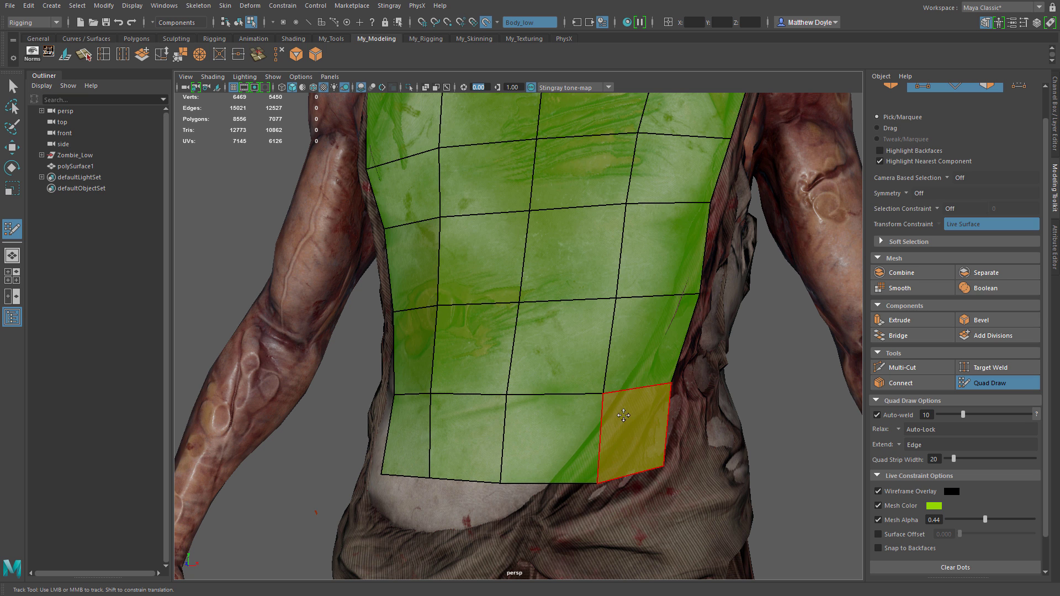
Relax the interior vertices of the extended torso patch to even out its quads.
{"action": "mouse_move", "coordinate": [618, 407]}
{"action": "left_mouse_down", "text": "shift"}
{"action": "mouse_move", "coordinate": [616, 371]}
{"action": "mouse_move", "coordinate": [606, 387]}
{"action": "left_mouse_up", "text": "shift"}
{"action": "mouse_move", "coordinate": [692, 378]}
{"action": "left_mouse_down", "text": "shift"}
{"action": "mouse_move", "coordinate": [646, 274]}
{"action": "mouse_move", "coordinate": [459, 376]}
{"action": "mouse_move", "coordinate": [439, 194]}
{"action": "mouse_move", "coordinate": [607, 132]}
{"action": "left_mouse_up", "text": "shift"}
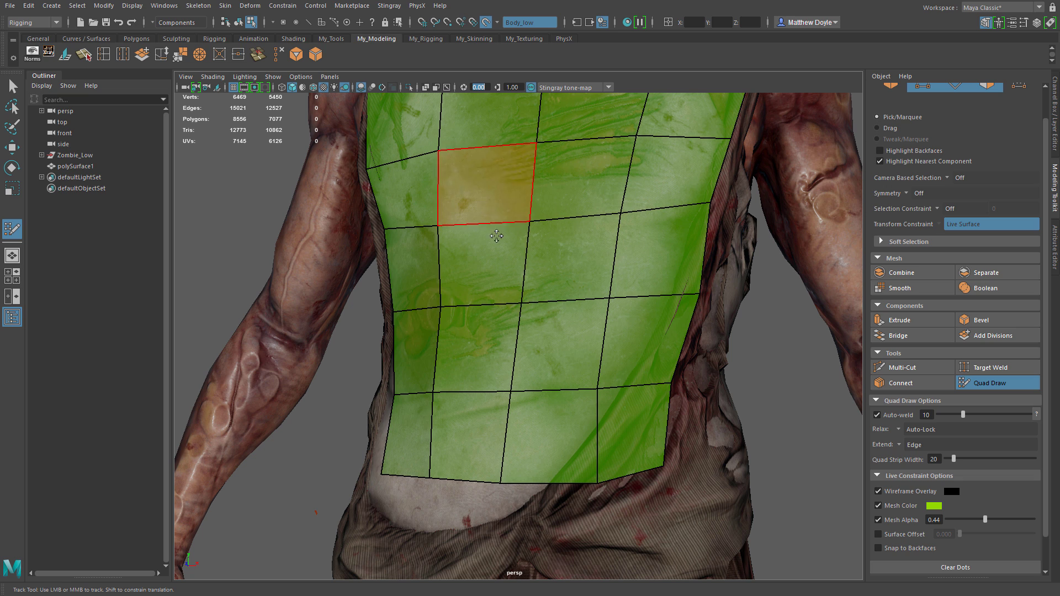
{"action": "right_click_drag", "start_coordinate": [486, 293], "coordinate": [506, 247], "text": "alt"}
{"action": "middle_click_drag", "start_coordinate": [506, 247], "coordinate": [503, 280], "text": "alt"}
{"action": "left_click_drag", "start_coordinate": [505, 280], "coordinate": [477, 266], "text": "alt"}
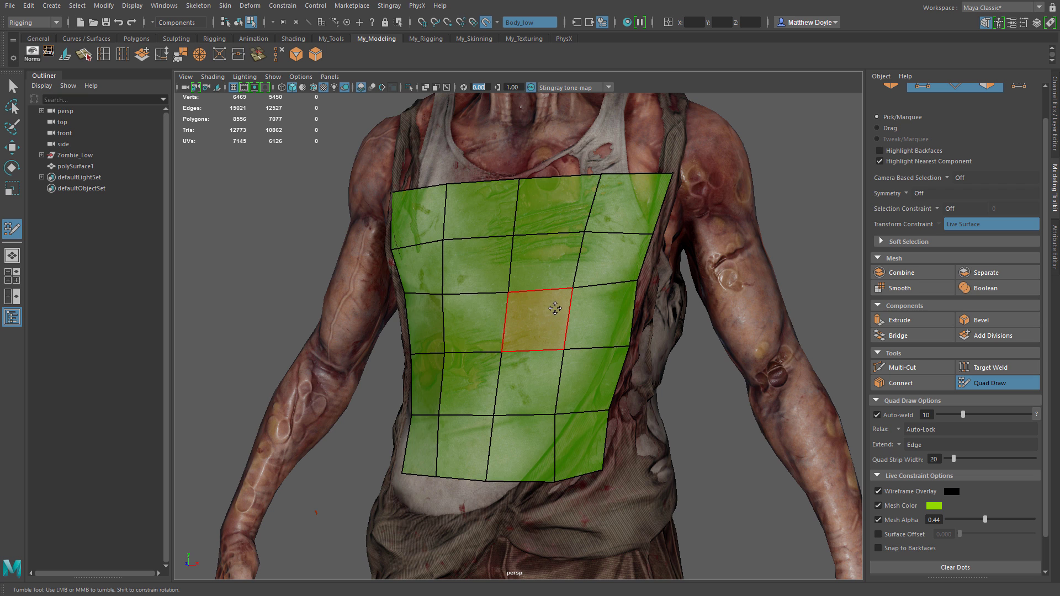
Insert four more vertical edge loops to split each column of the torso patch in two.
{"action": "left_click", "coordinate": [546, 235], "text": "ctrl"}
{"action": "left_click", "coordinate": [619, 238], "text": "ctrl"}
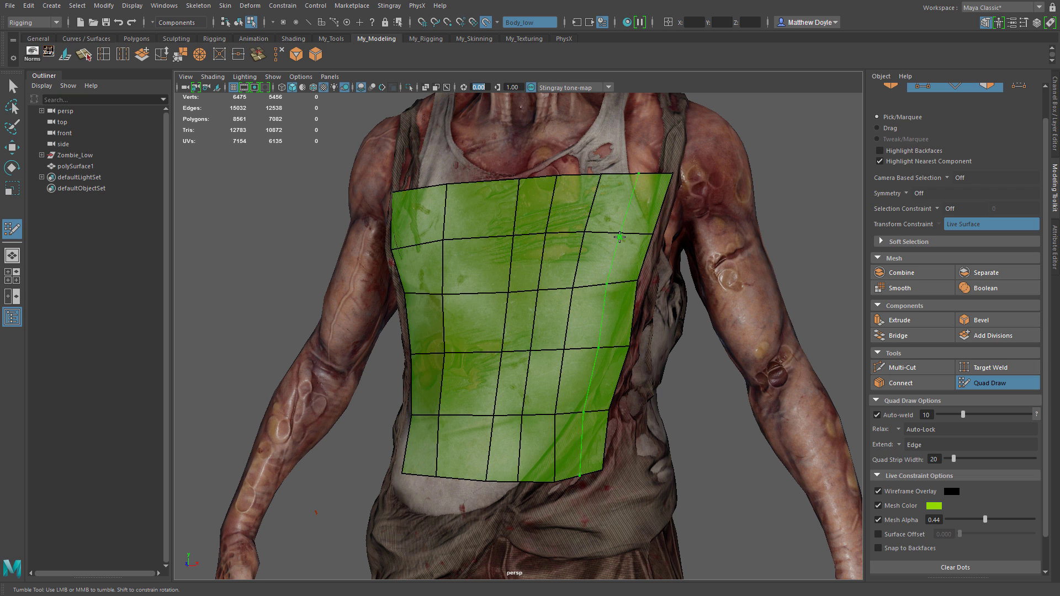
{"action": "left_click", "coordinate": [479, 247], "text": "ctrl"}
{"action": "left_click", "coordinate": [418, 260], "text": "ctrl"}
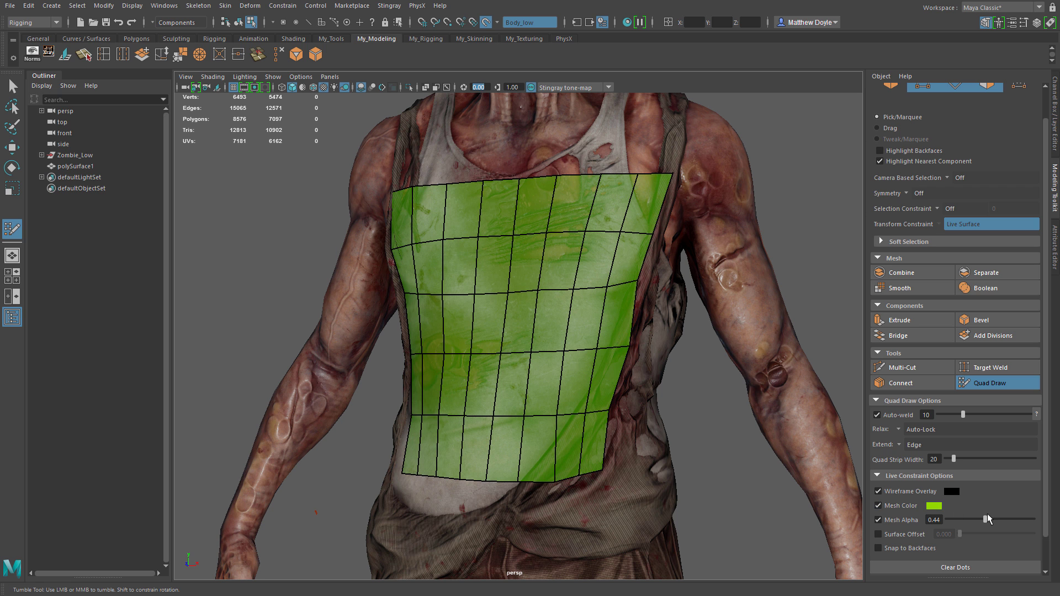
Try a Mesh Alpha of 0.81 on the torso patch and return it to 0.44.
{"action": "left_click_drag", "start_coordinate": [986, 519], "coordinate": [1016, 521]}
{"action": "left_click_drag", "start_coordinate": [606, 409], "coordinate": [628, 416], "text": "alt"}
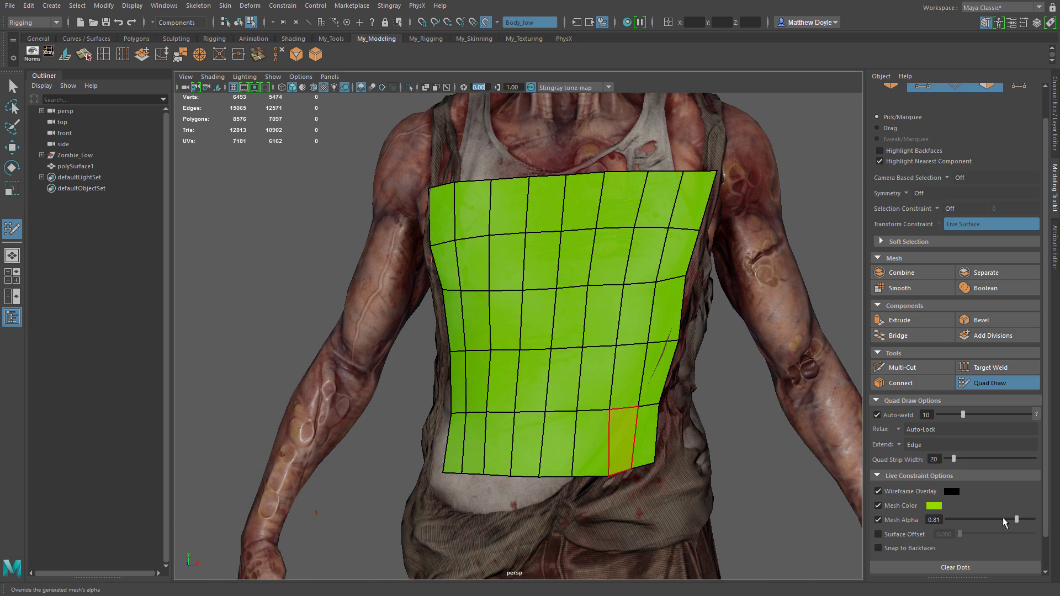
{"action": "left_click_drag", "start_coordinate": [1017, 520], "coordinate": [984, 520]}
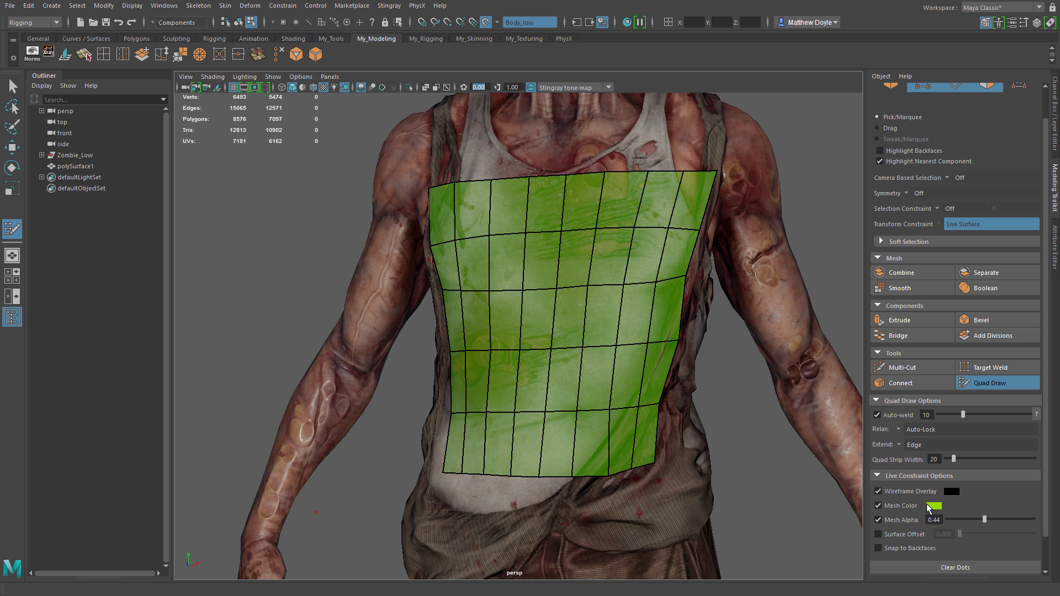
Change the live constraint Mesh Color to blue and enable Surface Offset with a value of 1.000.
{"action": "left_click", "coordinate": [931, 504]}
{"action": "left_click", "coordinate": [1032, 537]}
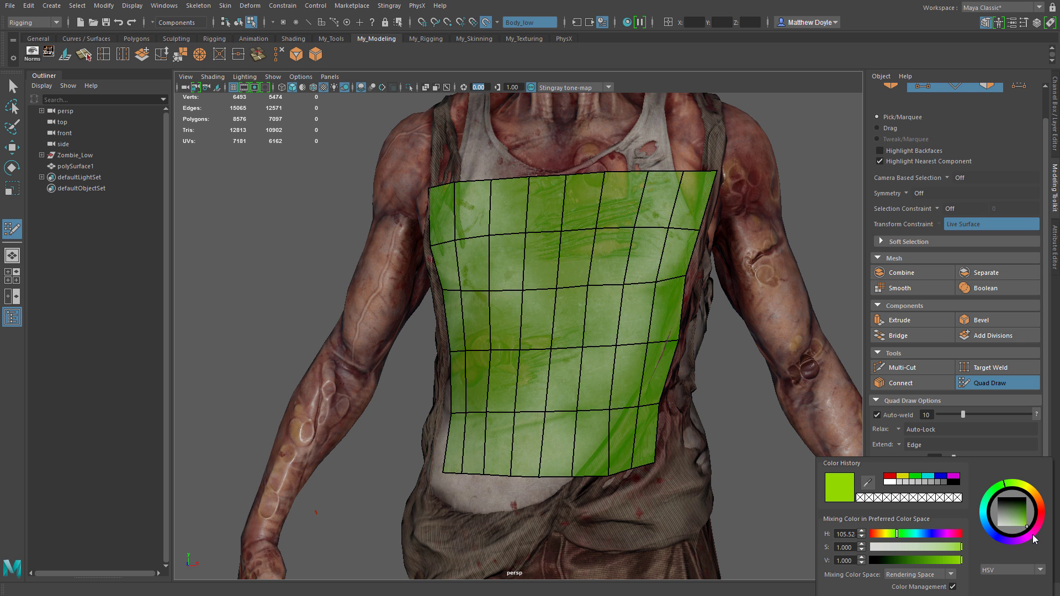
{"action": "mouse_move", "coordinate": [726, 366]}
{"action": "left_mouse_down", "text": "alt"}
{"action": "mouse_move", "coordinate": [691, 378]}
{"action": "mouse_move", "coordinate": [719, 377]}
{"action": "left_mouse_up", "text": "alt"}
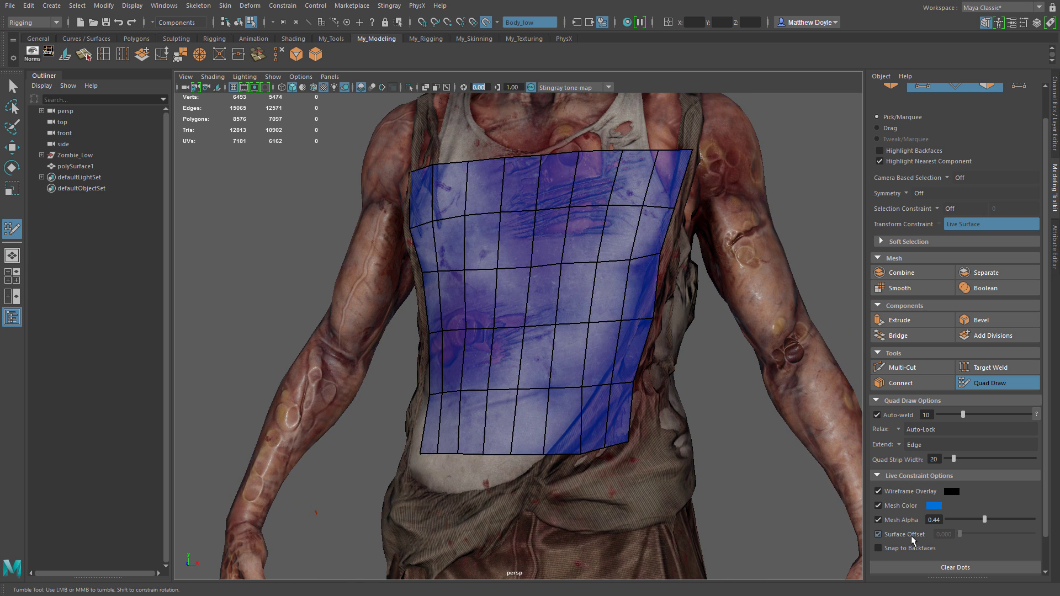
{"action": "left_click", "coordinate": [877, 533]}
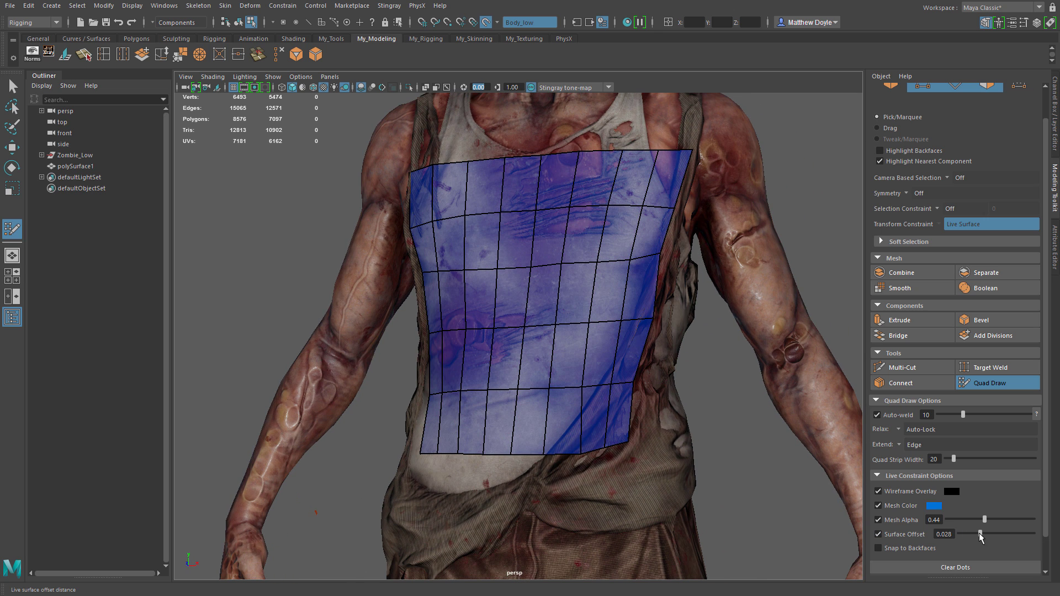
{"action": "left_click_drag", "start_coordinate": [978, 533], "coordinate": [999, 536]}
Fill four quads between points from the patch's upper right corner up along the shirt and suspender straps.
{"action": "middle_click_drag", "start_coordinate": [609, 222], "coordinate": [596, 335], "text": "alt"}
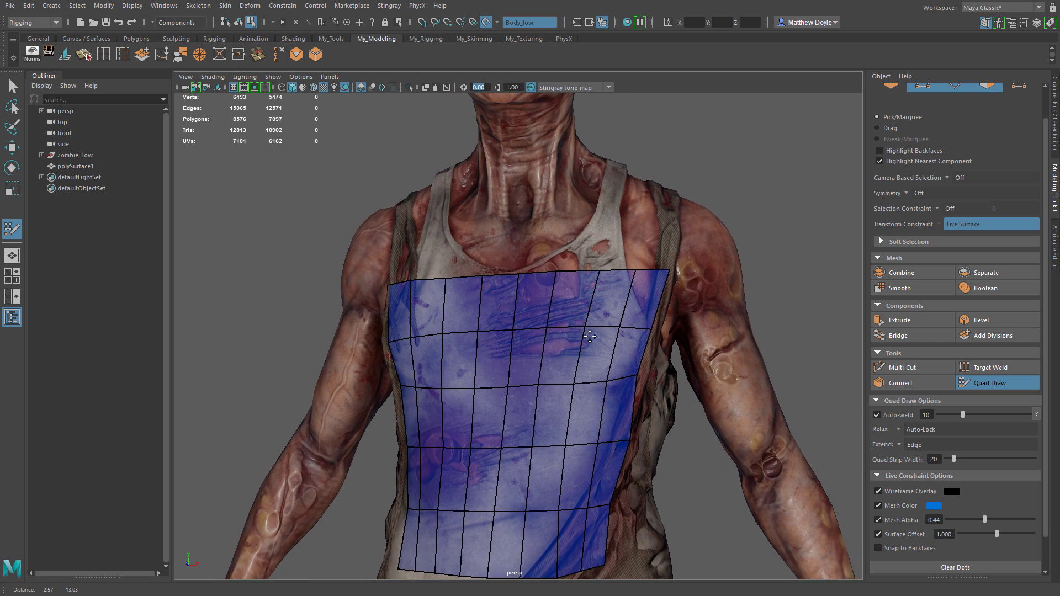
{"action": "right_click_drag", "start_coordinate": [596, 335], "coordinate": [619, 336], "text": "alt"}
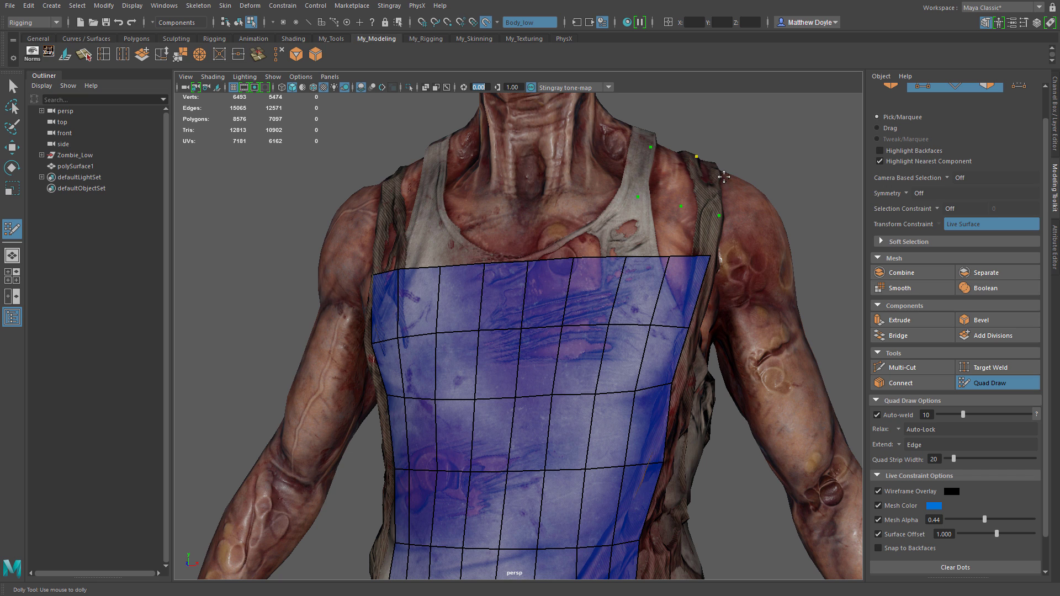
{"action": "mouse_move", "coordinate": [690, 231]}
{"action": "left_mouse_down", "text": "shift"}
{"action": "mouse_move", "coordinate": [686, 183]}
{"action": "mouse_move", "coordinate": [658, 224]}
{"action": "left_mouse_up", "text": "shift"}
Continue the strip over the top of the shoulder by placing points across the straps and filling two quads.
{"action": "left_click_drag", "start_coordinate": [602, 309], "coordinate": [525, 343], "text": "alt"}
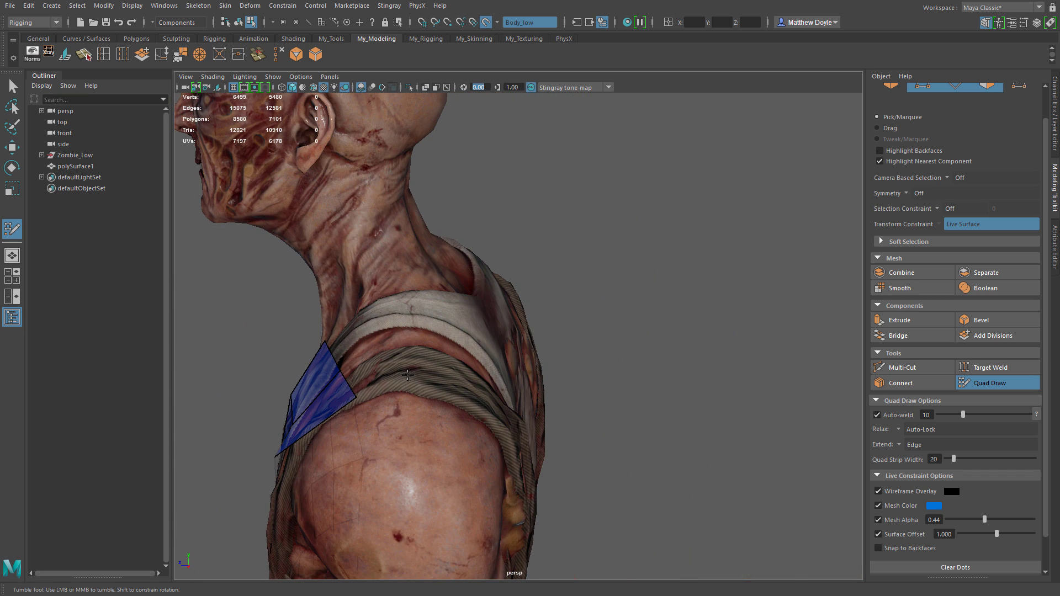
{"action": "left_click", "coordinate": [385, 291]}
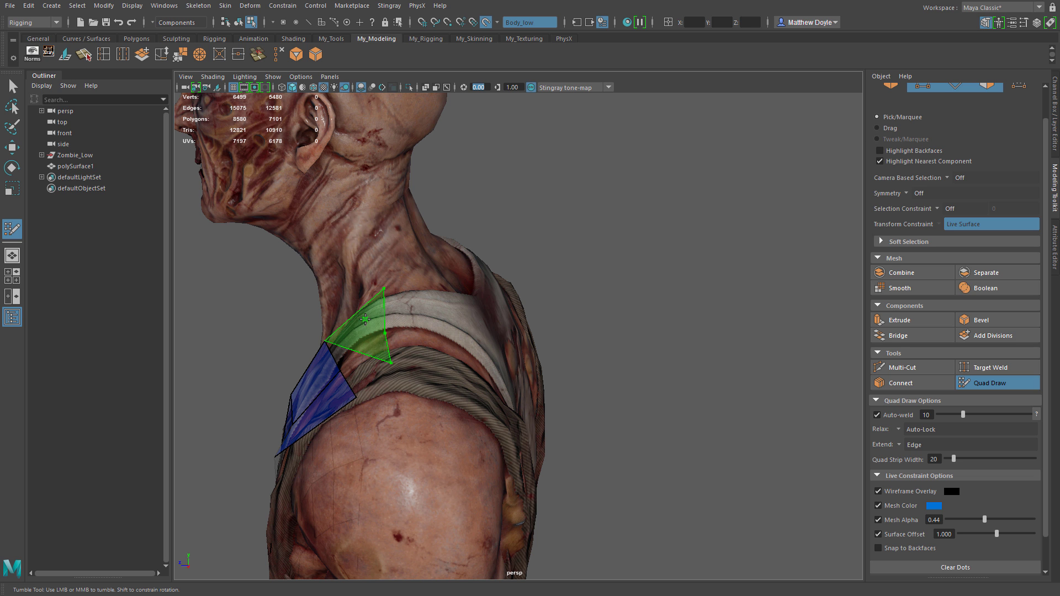
{"action": "left_click", "coordinate": [357, 323], "text": "shift"}
{"action": "left_click", "coordinate": [371, 362], "text": "shift"}
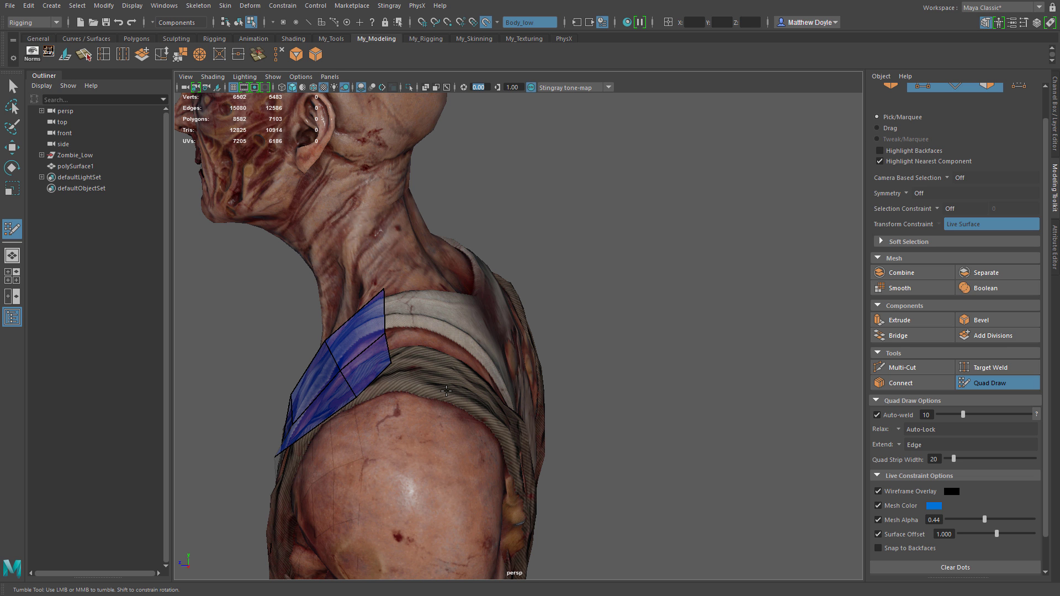
Try a live constraint Surface Offset of 10.000 on the shoulder strip.
{"action": "left_click_drag", "start_coordinate": [372, 362], "coordinate": [444, 388], "text": "alt"}
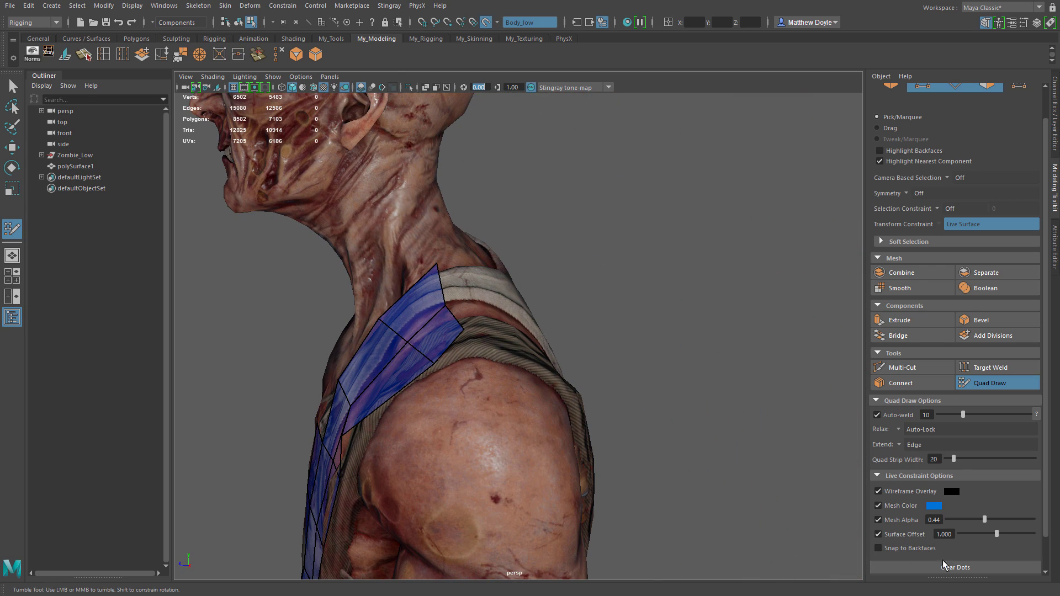
{"action": "type", "text": "10"}
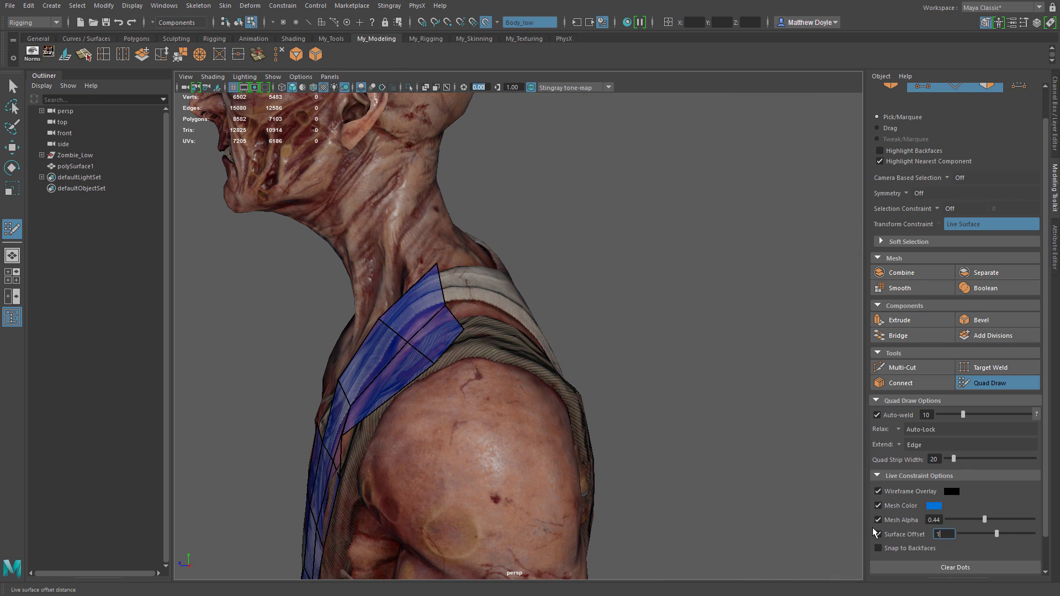
{"action": "key", "text": "Return"}
{"action": "left_click_drag", "start_coordinate": [519, 398], "coordinate": [419, 407], "text": "alt"}
{"action": "middle_click_drag", "start_coordinate": [419, 408], "coordinate": [456, 398], "text": "alt"}
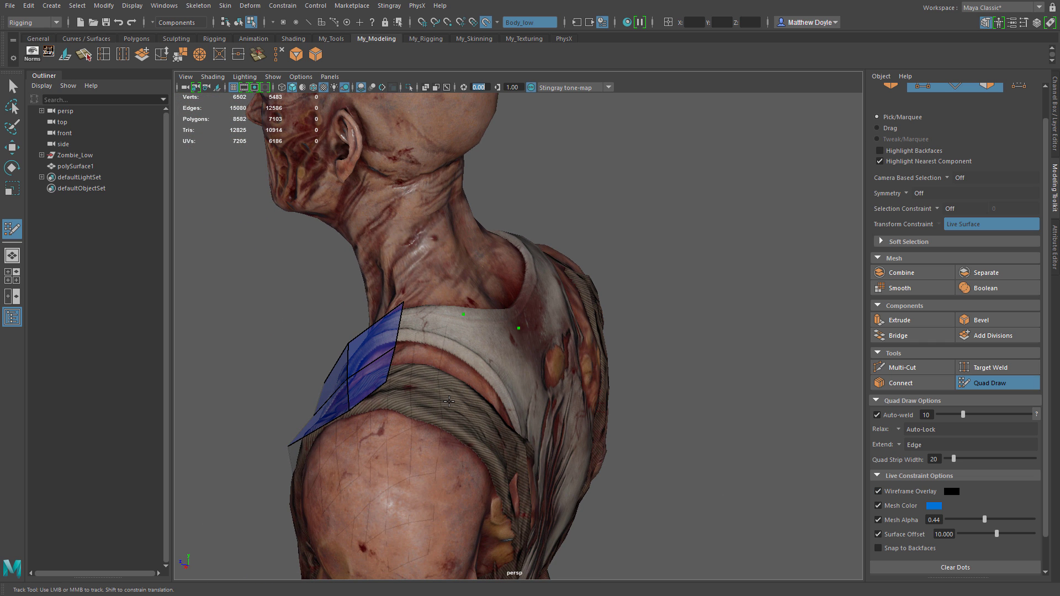
Place Quad Draw points across the shirt and suspender strap at the back of the shoulder.
{"action": "left_click_drag", "start_coordinate": [468, 414], "coordinate": [390, 417], "text": "alt"}
{"action": "middle_click_drag", "start_coordinate": [472, 403], "coordinate": [424, 301], "text": "alt"}
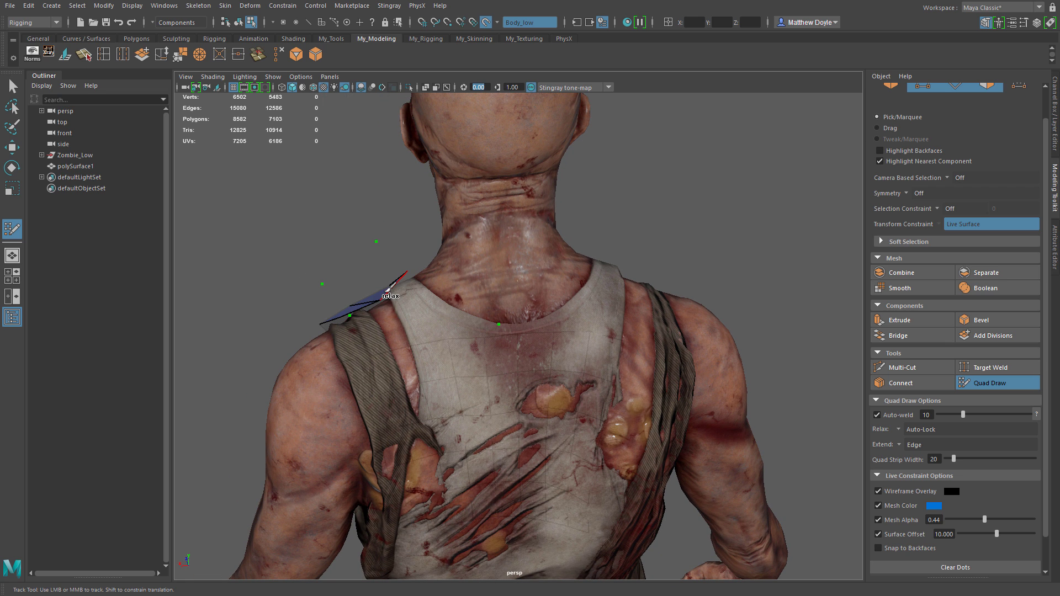
{"action": "left_click_drag", "start_coordinate": [373, 318], "coordinate": [542, 370], "text": "alt"}
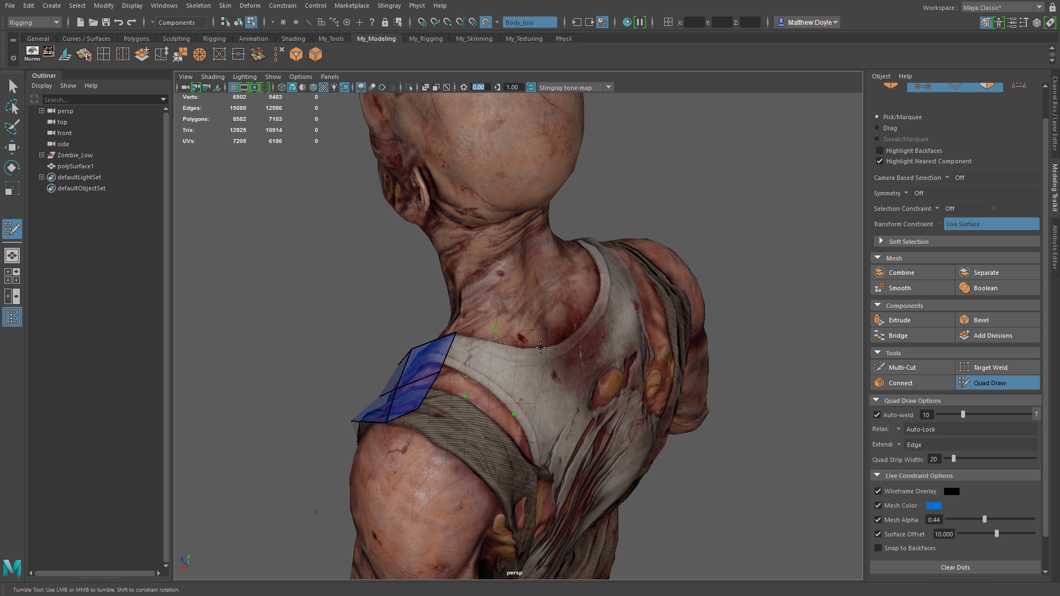
{"action": "left_click", "coordinate": [543, 346], "text": "shift"}
{"action": "mouse_move", "coordinate": [544, 347]}
{"action": "left_mouse_down", "text": "alt"}
{"action": "mouse_move", "coordinate": [568, 384]}
{"action": "mouse_move", "coordinate": [546, 416]}
{"action": "left_mouse_up", "text": "alt"}
Undo the shoulder points and the quads along the straps, back to the rectangular torso patch.
{"action": "key", "text": "ctrl+z"}
{"action": "key", "text": "ctrl+z"}
{"action": "key", "text": "ctrl+z"}
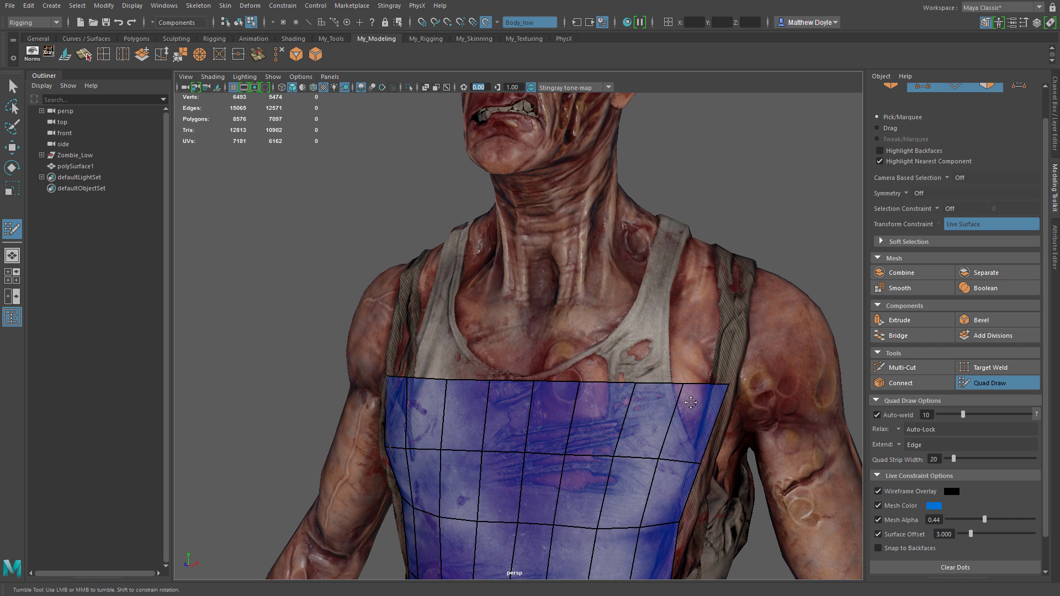
Try inserting horizontal edge loops across the two upper rows of the torso patch with Multi-Cut.
{"action": "left_click", "coordinate": [908, 368]}
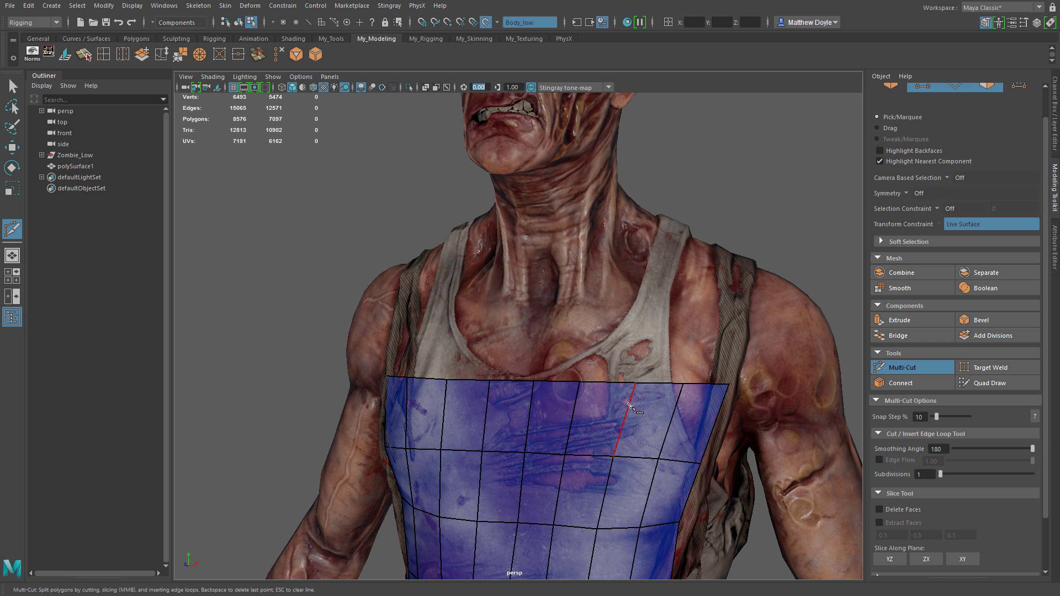
{"action": "middle_click_drag", "start_coordinate": [588, 417], "coordinate": [621, 295], "text": "alt"}
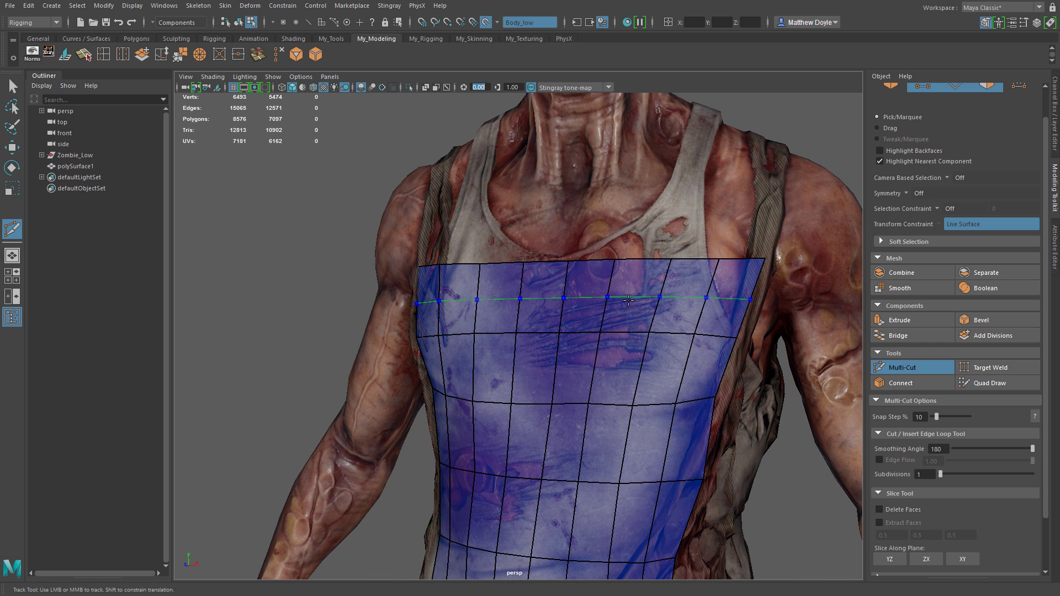
{"action": "left_click", "coordinate": [621, 295], "text": "ctrl"}
{"action": "left_click", "coordinate": [604, 388], "text": "ctrl"}
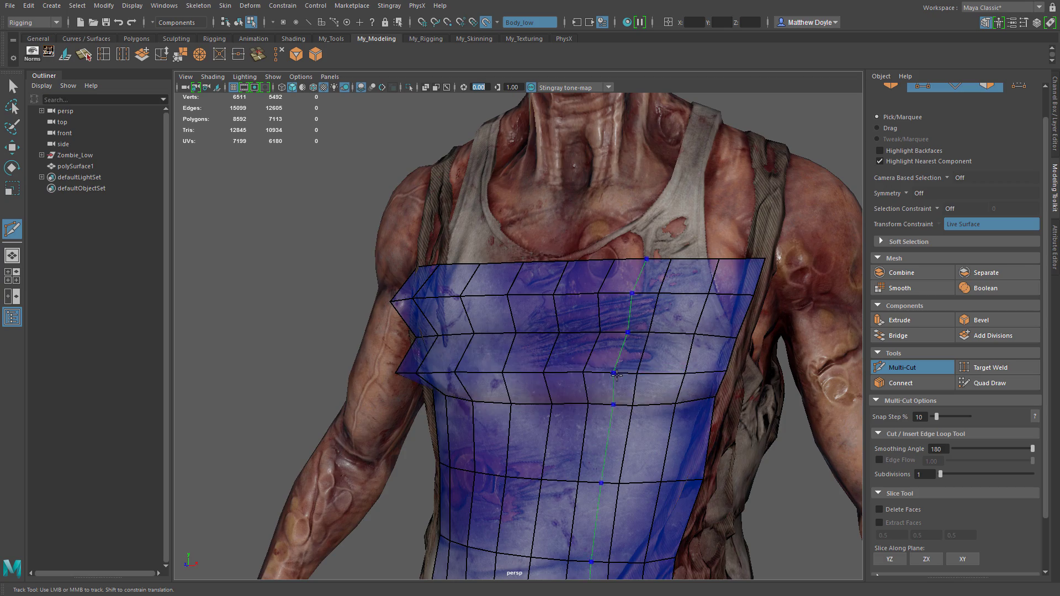
{"action": "left_click_drag", "start_coordinate": [604, 388], "coordinate": [603, 434], "text": "alt"}
{"action": "key", "text": "ctrl+z"}
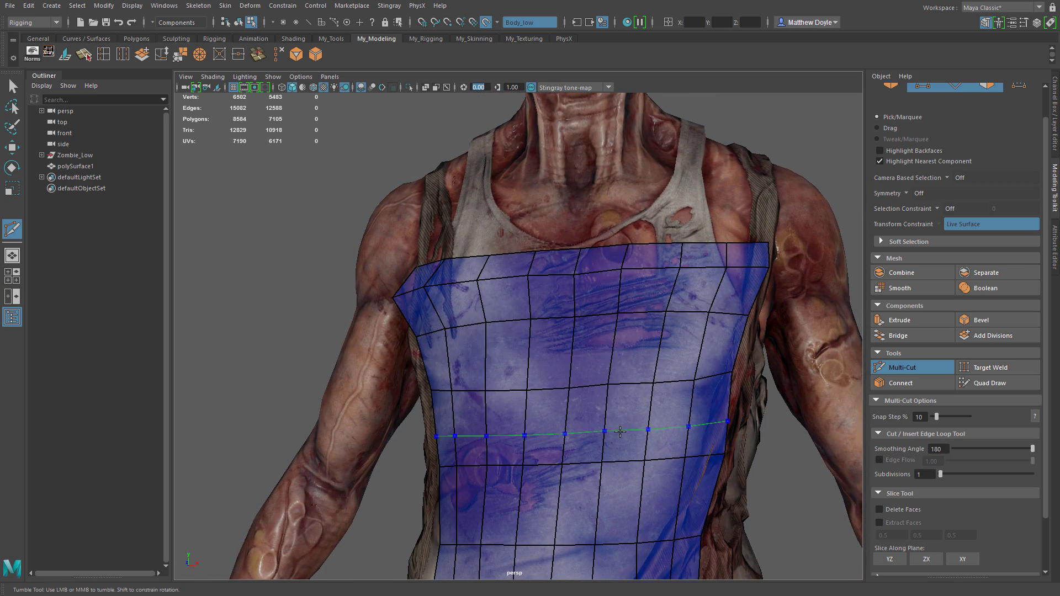
{"action": "key", "text": "ctrl+z"}
Turn off the live constraint Surface Offset and insert an edge loop in each of the torso patch's two upper rows with Multi-Cut.
{"action": "right_click_drag", "start_coordinate": [618, 393], "coordinate": [651, 436], "text": "alt"}
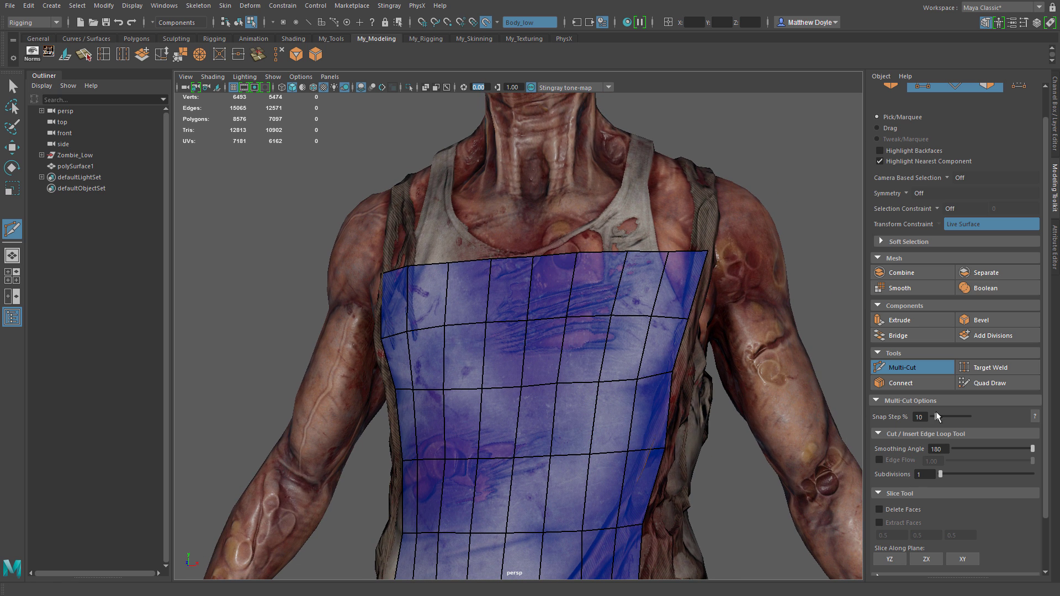
{"action": "left_click", "coordinate": [980, 381]}
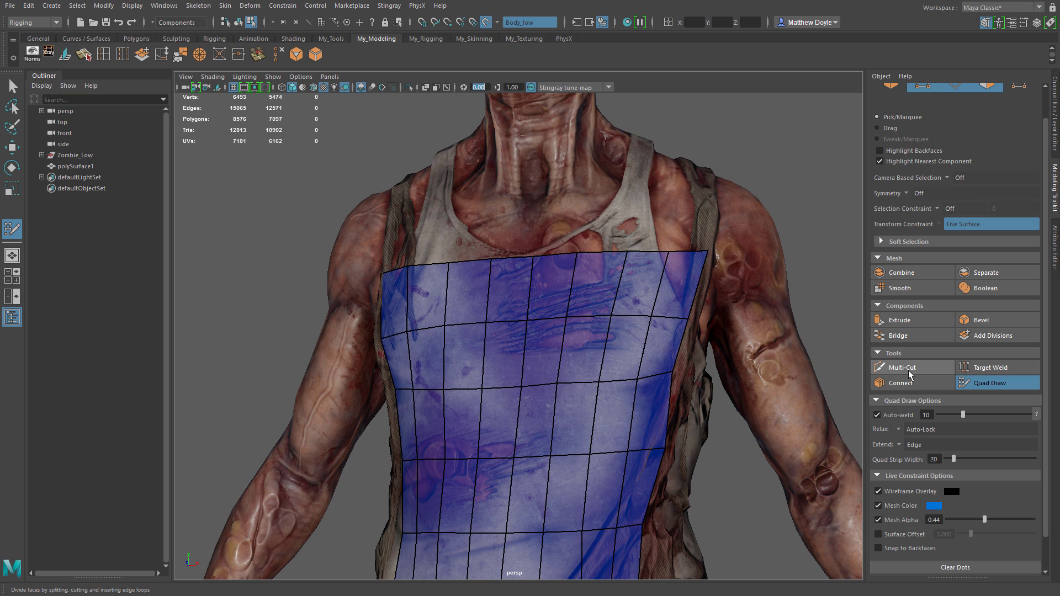
{"action": "left_click", "coordinate": [897, 367]}
{"action": "left_click", "coordinate": [598, 291], "text": "ctrl"}
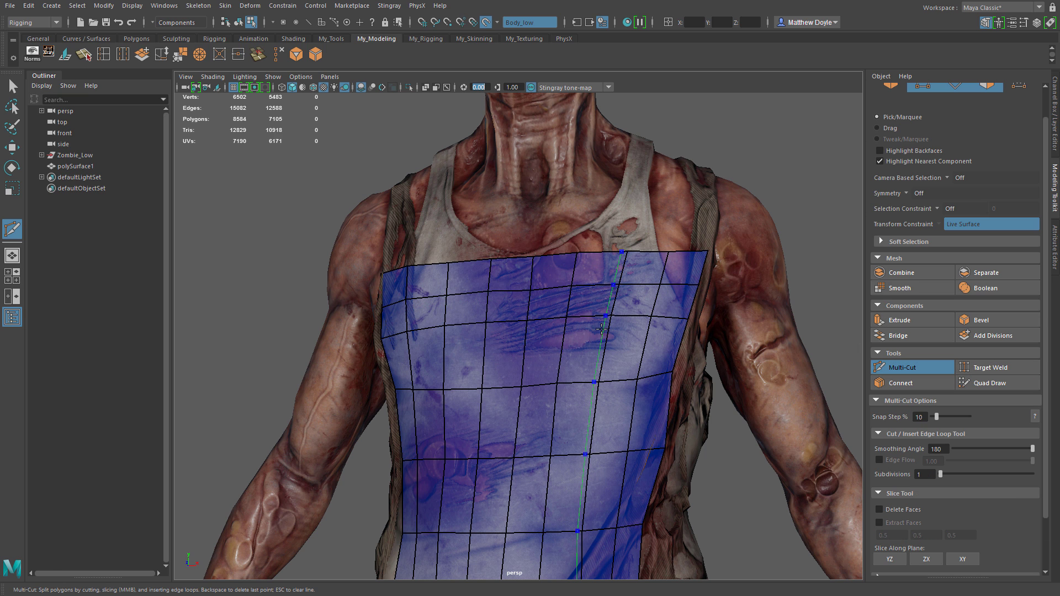
{"action": "left_click", "coordinate": [596, 346], "text": "ctrl"}
{"action": "left_click_drag", "start_coordinate": [595, 346], "coordinate": [604, 433], "text": "alt"}
{"action": "right_click_drag", "start_coordinate": [607, 358], "coordinate": [397, 419], "text": "alt"}
{"action": "middle_click_drag", "start_coordinate": [452, 485], "coordinate": [467, 397], "text": "alt"}
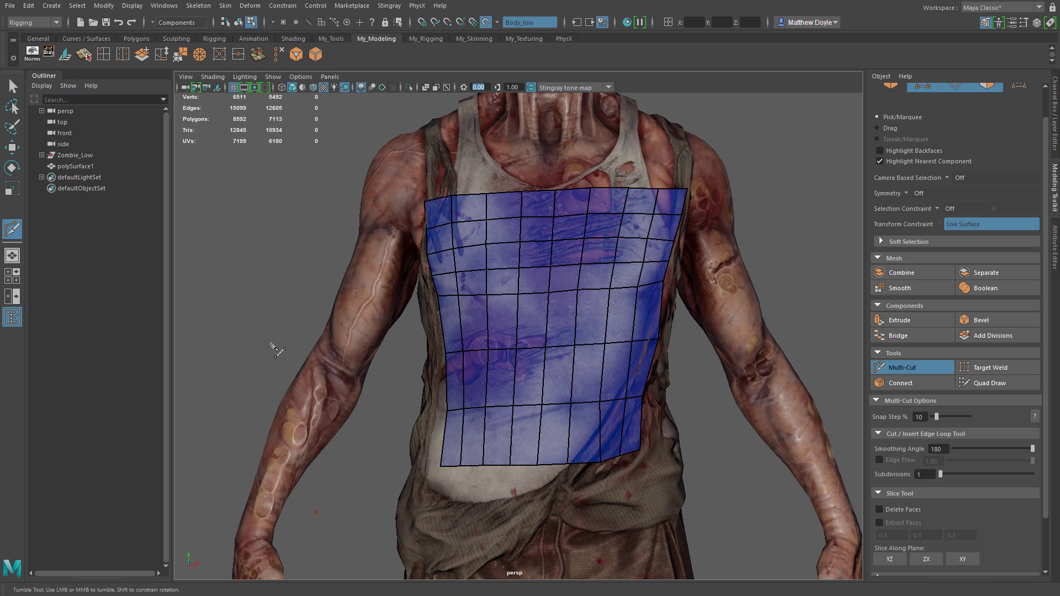
Slice a new horizontal row of edges across the middle of the torso patch, then return to Quad Draw.
{"action": "left_click_drag", "start_coordinate": [678, 326], "coordinate": [809, 301]}
{"action": "left_click_drag", "start_coordinate": [611, 417], "coordinate": [724, 442], "text": "alt"}
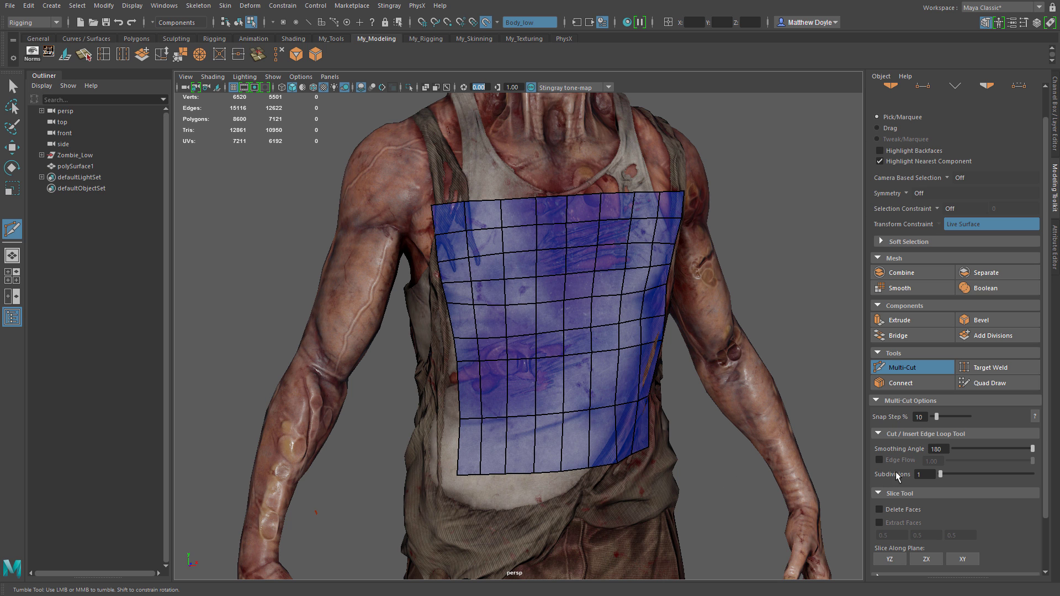
{"action": "left_click", "coordinate": [988, 382]}
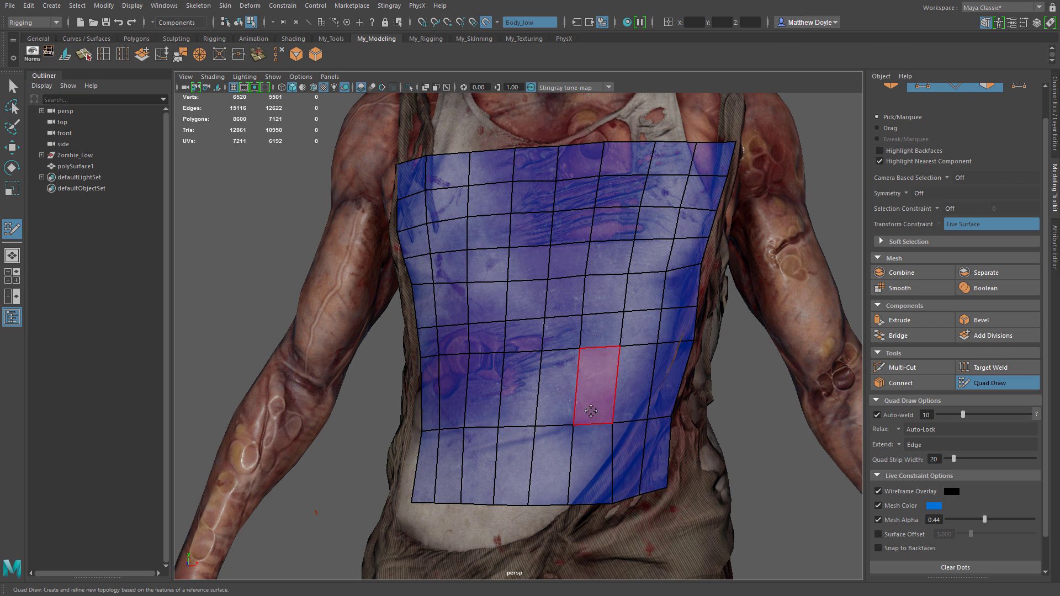
Cut a closed, roughly circular outline through the faces of the lower torso patch over the belly with Multi-Cut.
{"action": "key", "text": "ctrl+shift+x"}
{"action": "left_click", "coordinate": [580, 349]}
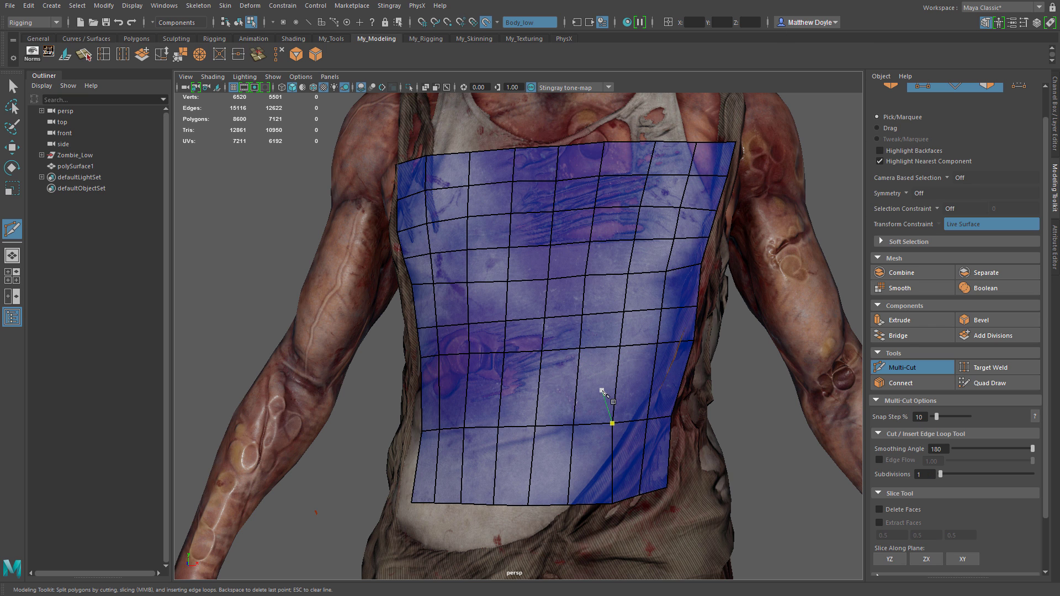
{"action": "left_click", "coordinate": [601, 390]}
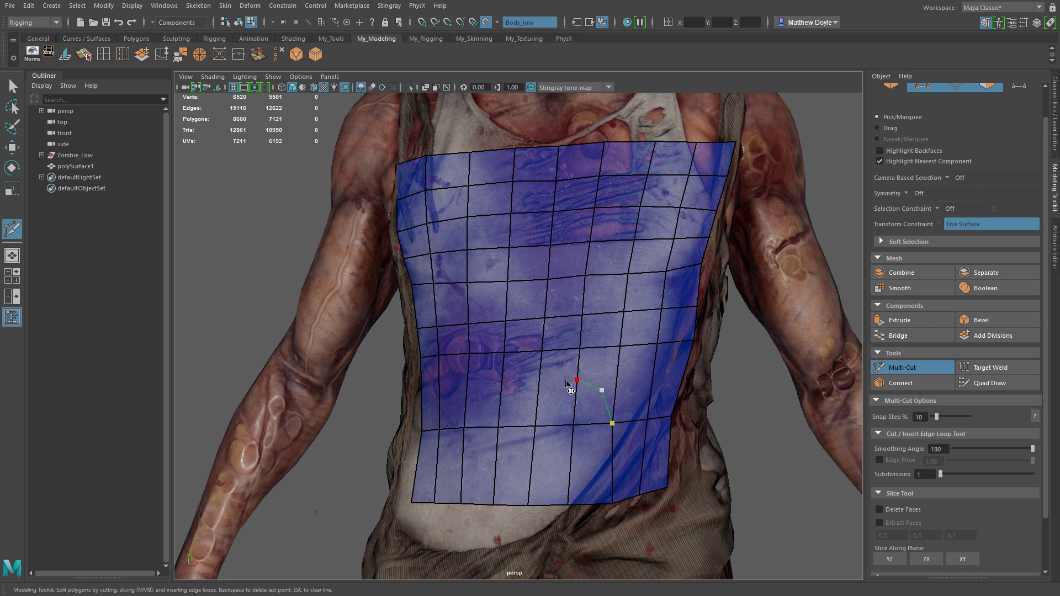
{"action": "left_click", "coordinate": [511, 386]}
{"action": "left_click", "coordinate": [480, 417]}
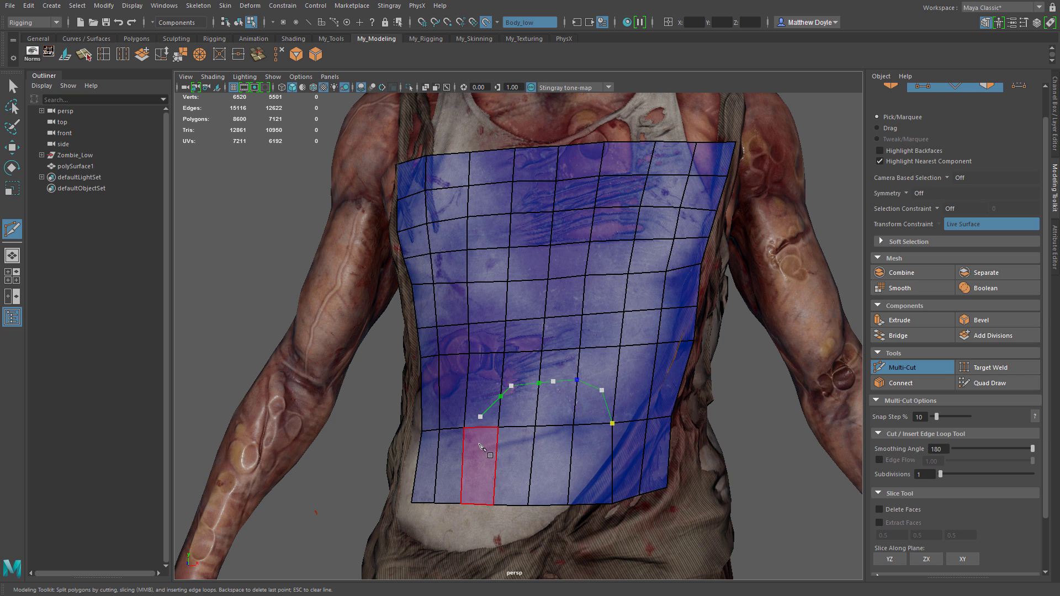
{"action": "left_click", "coordinate": [480, 451]}
{"action": "left_click", "coordinate": [505, 478]}
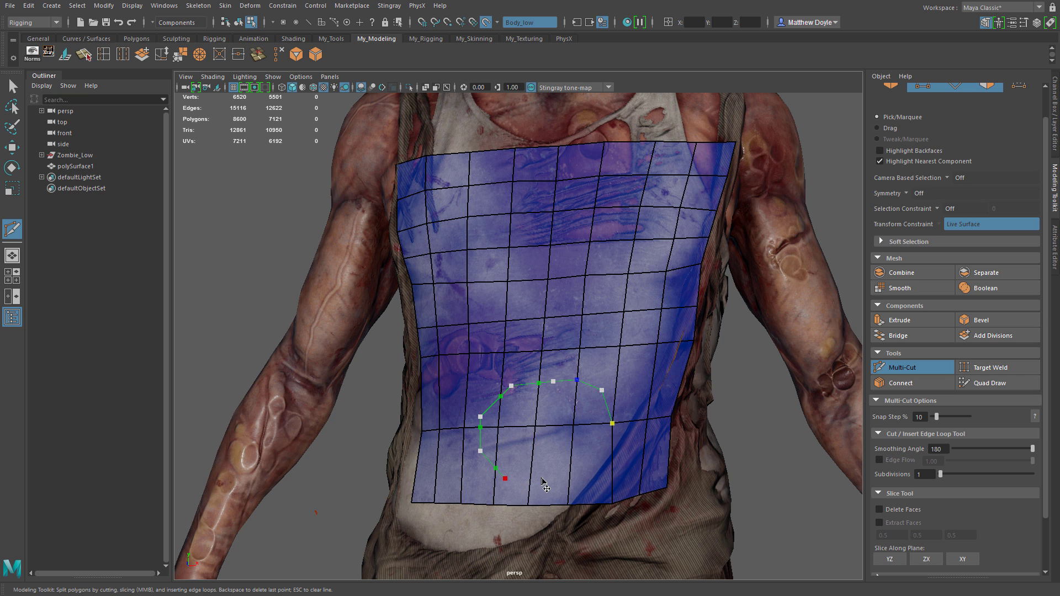
{"action": "left_click", "coordinate": [555, 480]}
{"action": "left_click", "coordinate": [594, 460]}
{"action": "left_click", "coordinate": [612, 424]}
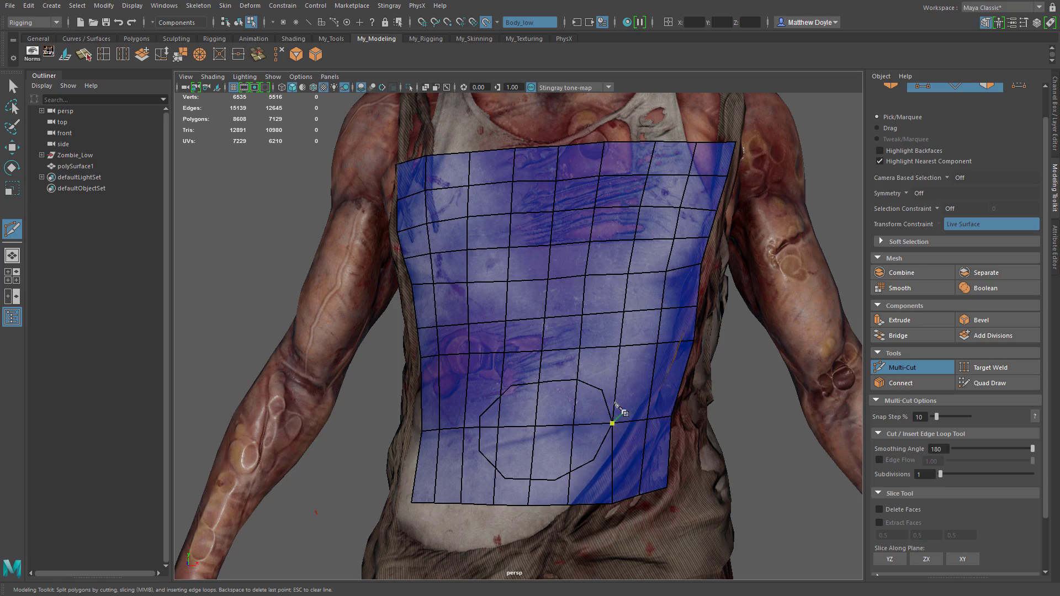
{"action": "left_click_drag", "start_coordinate": [617, 405], "coordinate": [652, 381], "text": "alt"}
{"action": "right_click_drag", "start_coordinate": [651, 380], "coordinate": [650, 437], "text": "alt"}
{"action": "left_click_drag", "start_coordinate": [656, 440], "coordinate": [614, 465], "text": "alt"}
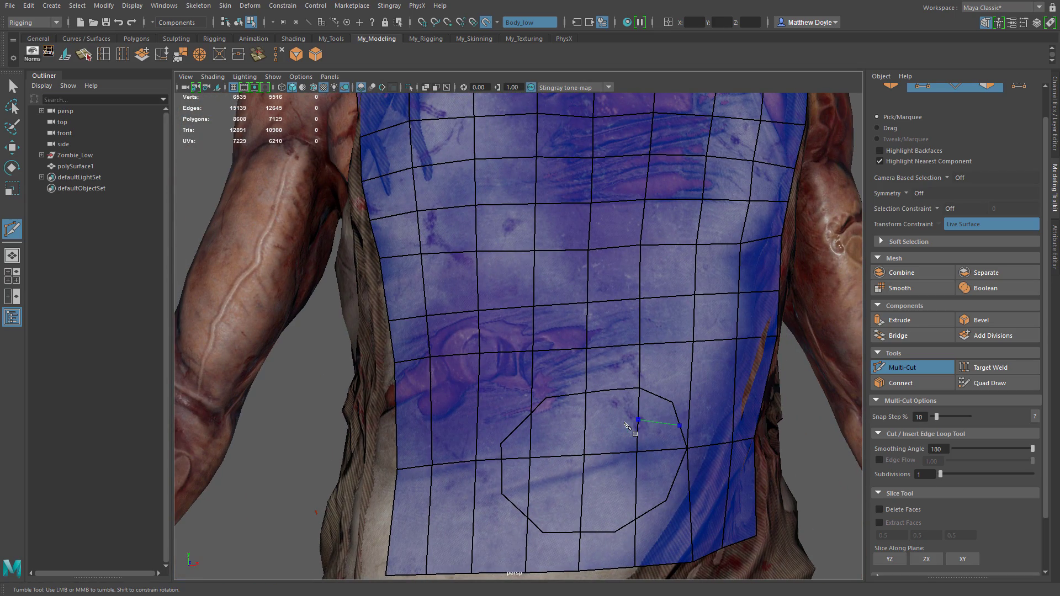